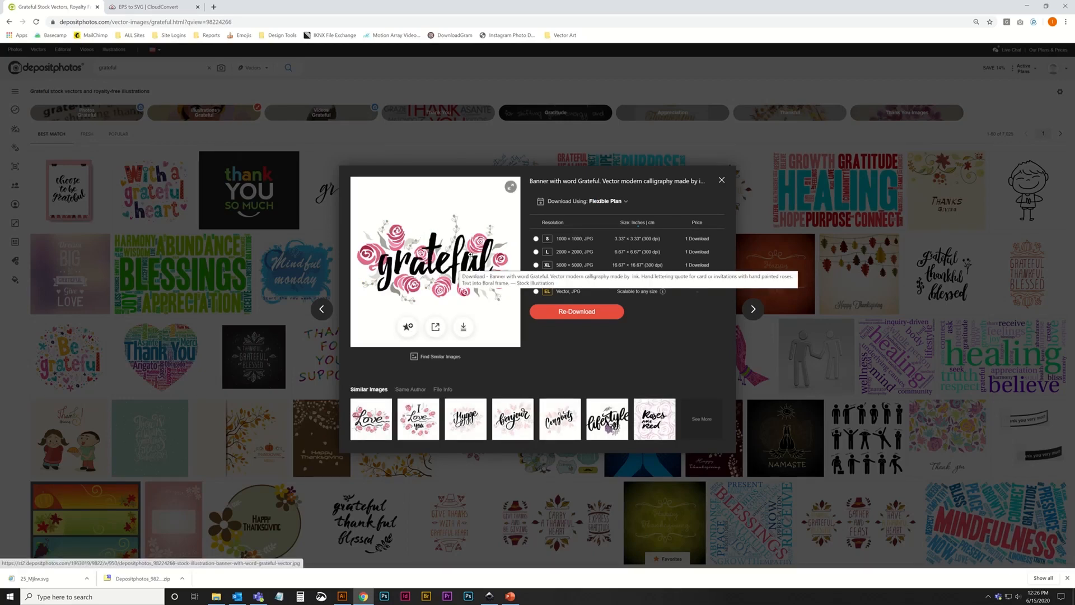
Re-download the grateful banner as an EPS vector and extract 25_Mjkw.eps from the downloaded zip archive onto the desktop.
click(588, 321)
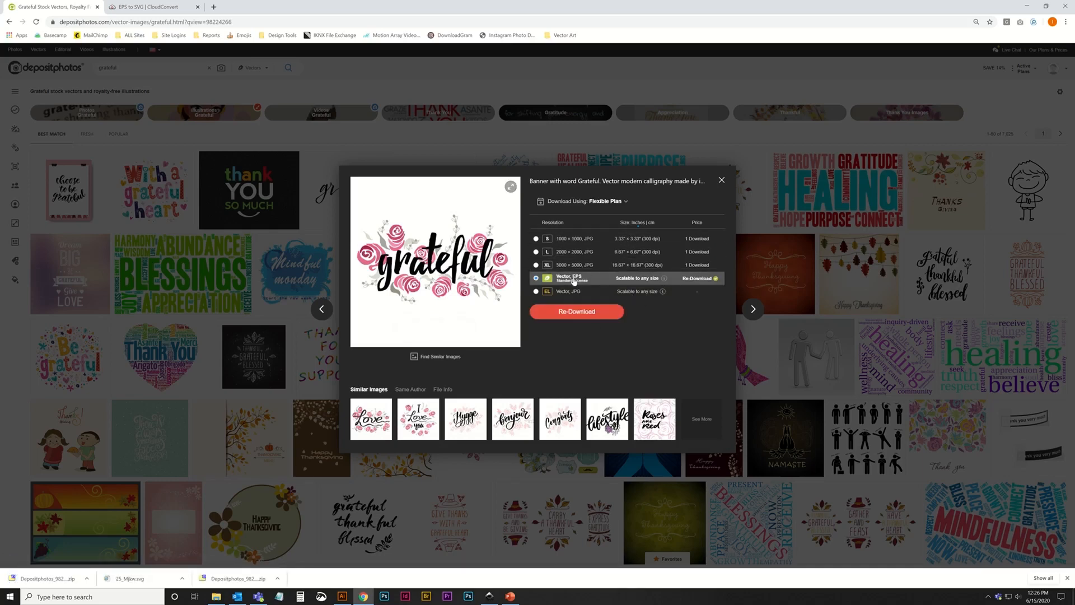
click(722, 179)
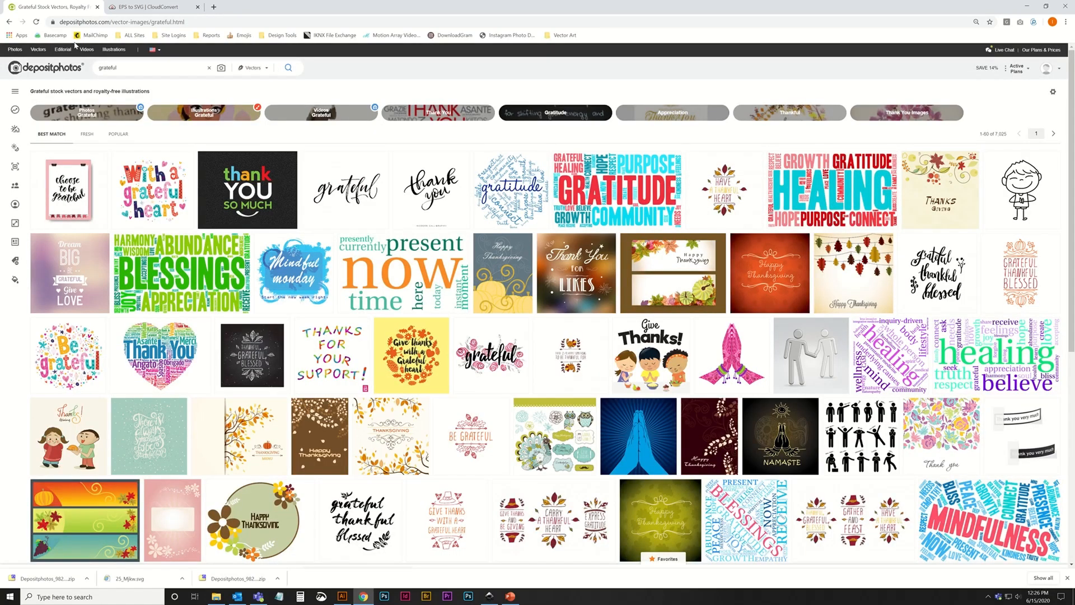
click(221, 599)
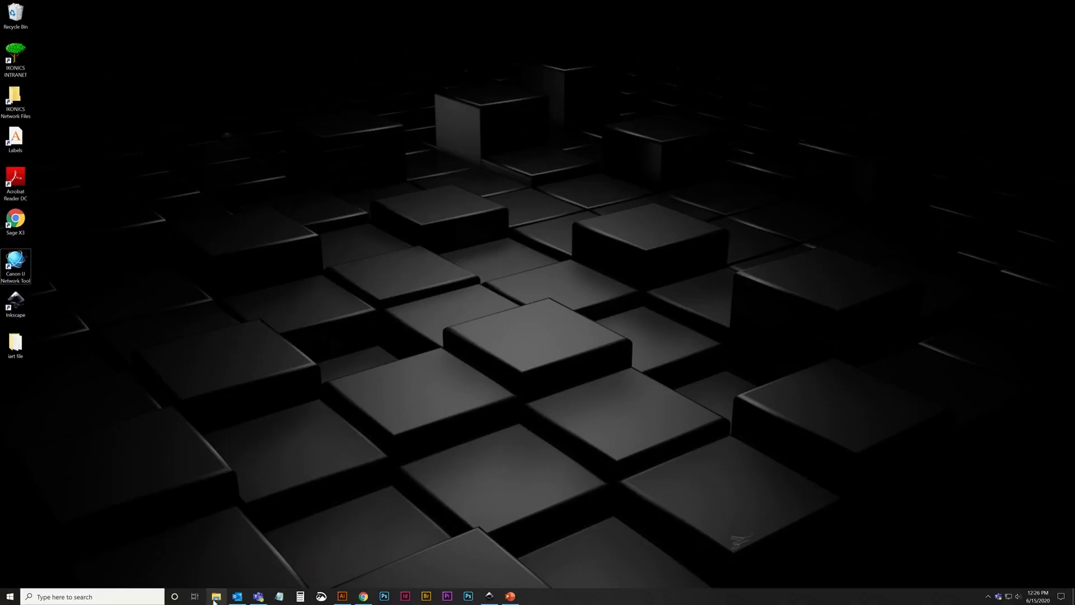
click(214, 601)
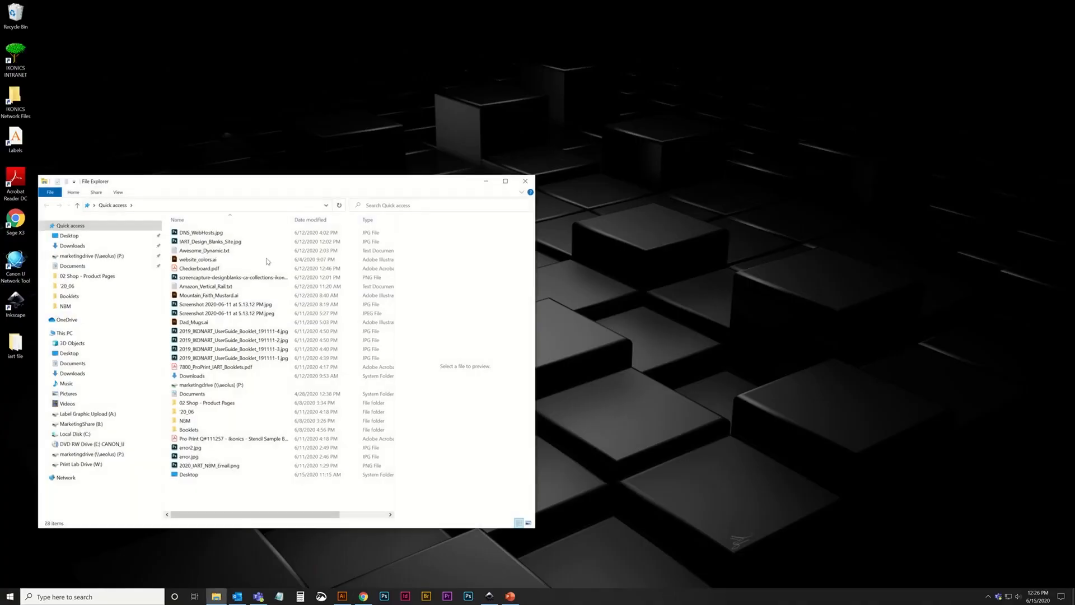
click(72, 247)
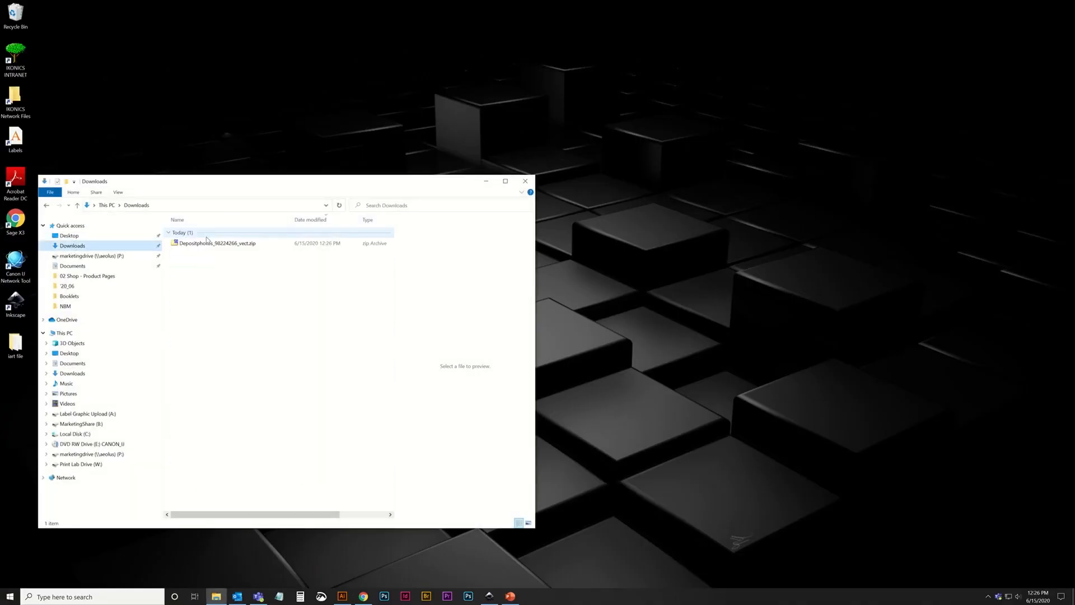
double_click(207, 243)
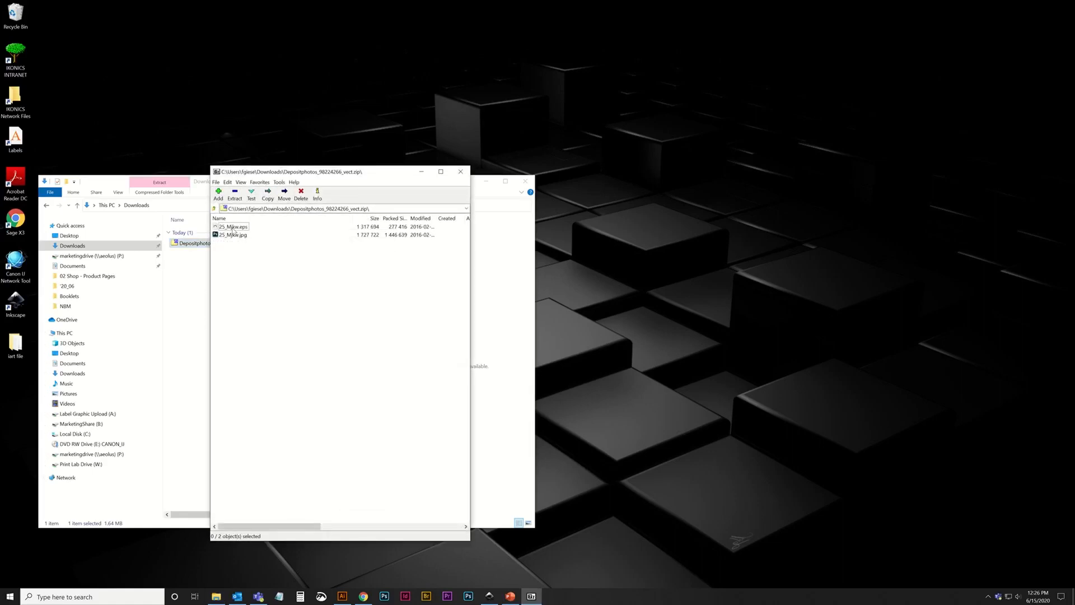
drag(235, 229, 88, 112)
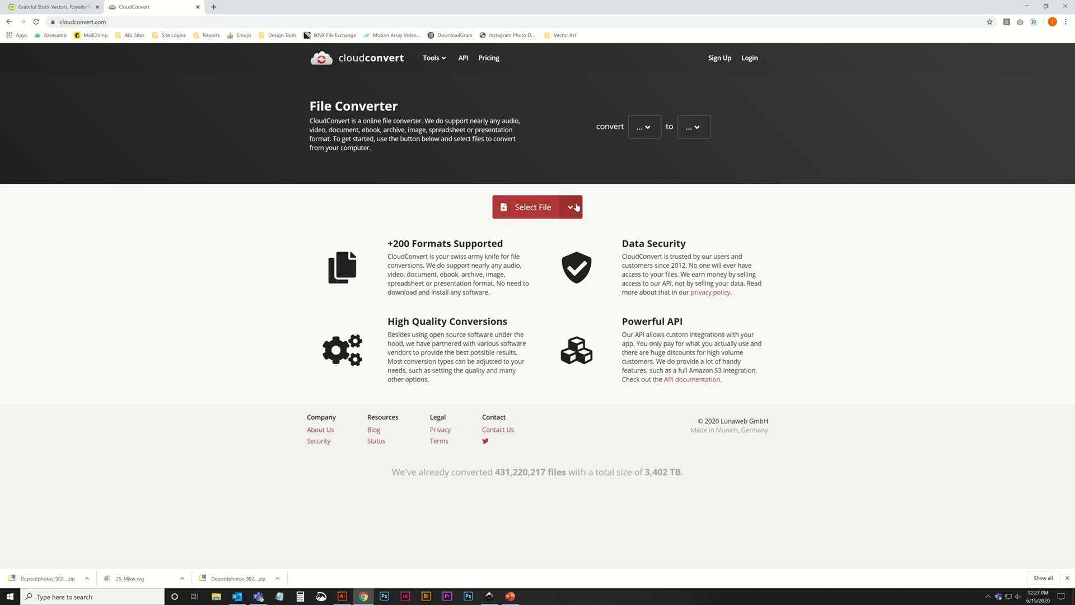
Load 25_Mjkw.eps from the desktop into the CloudConvert file converter.
click(648, 132)
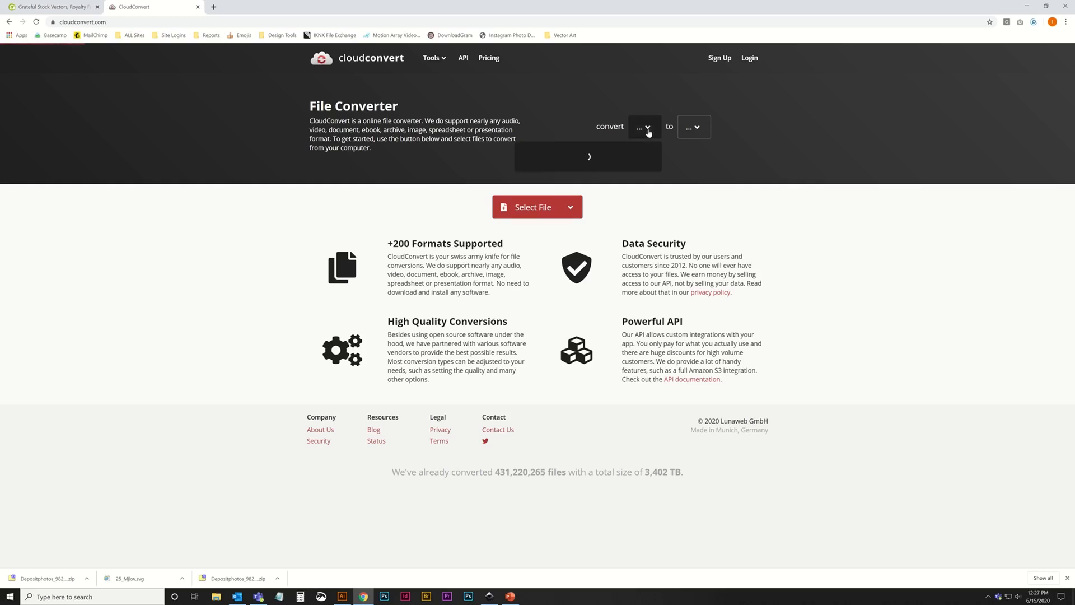
click(533, 207)
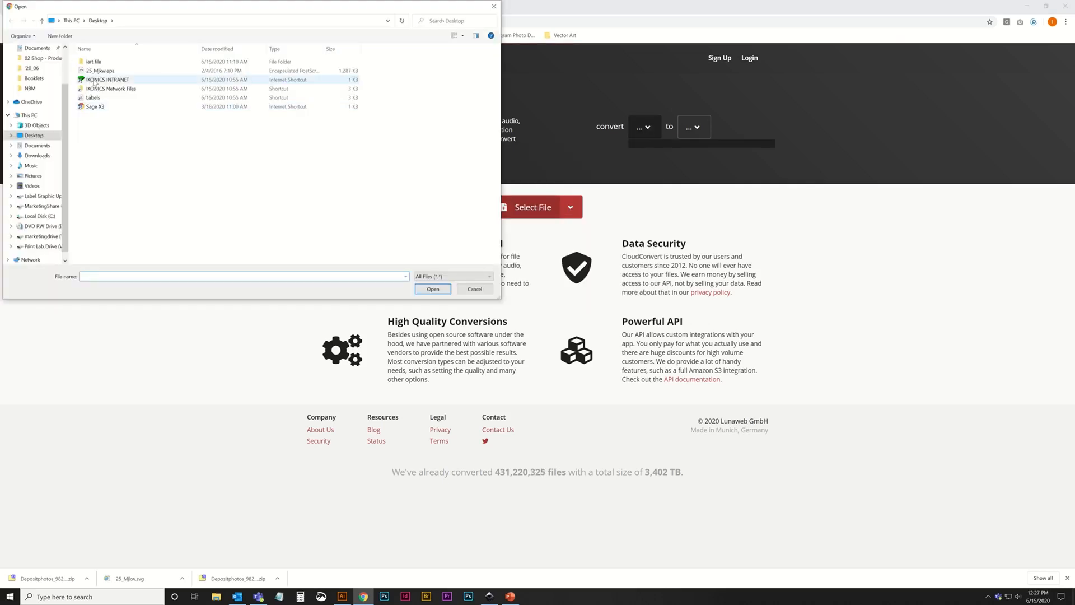
click(97, 73)
click(430, 292)
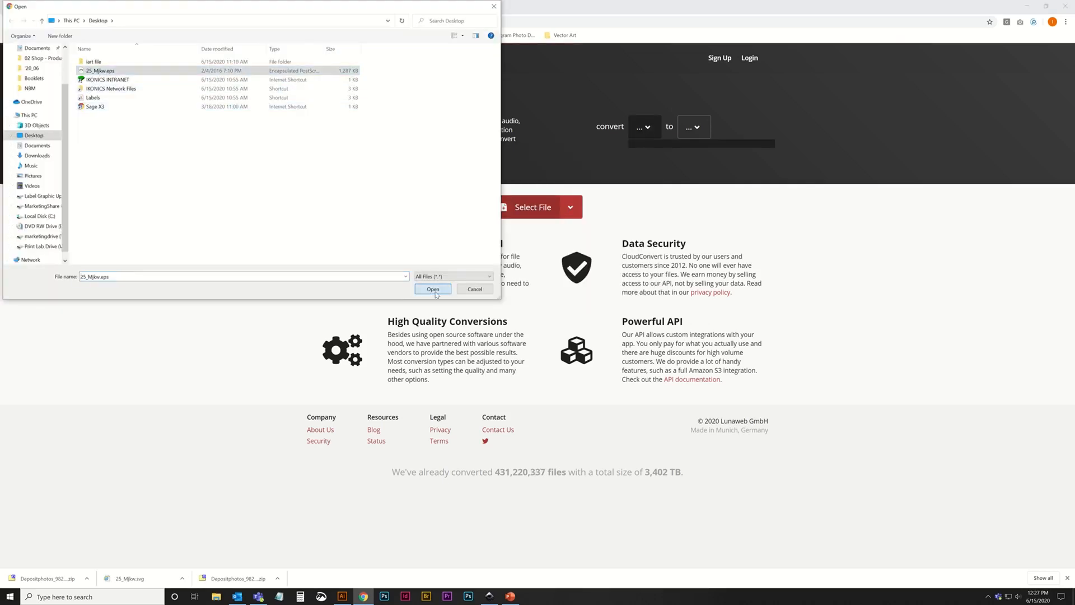
Choose the SVG vector format as the output for the loaded EPS file and run the conversion.
click(563, 198)
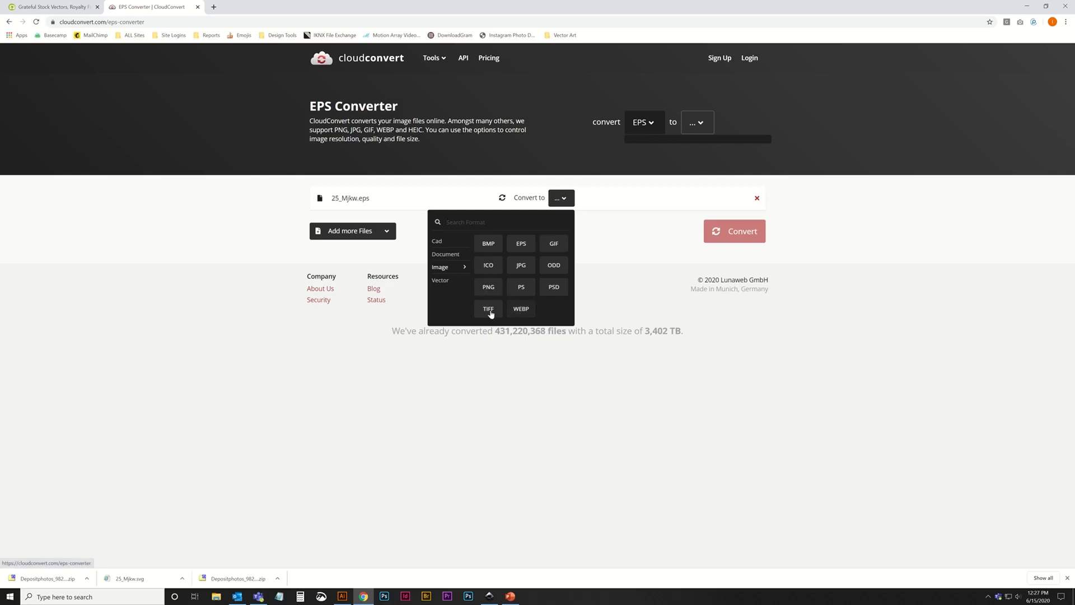
mouse_move(444, 283)
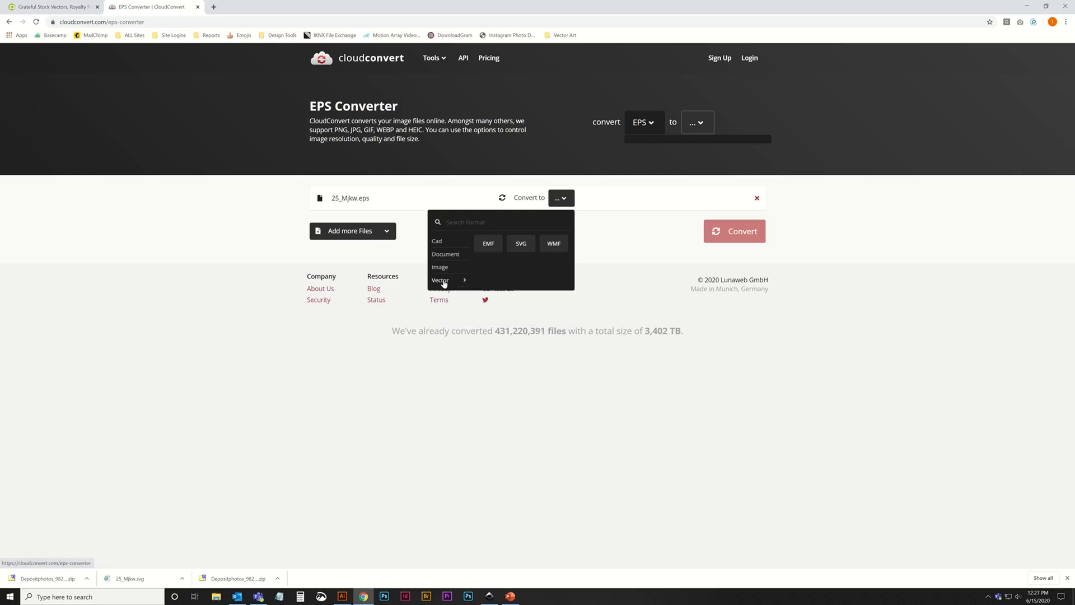
click(521, 243)
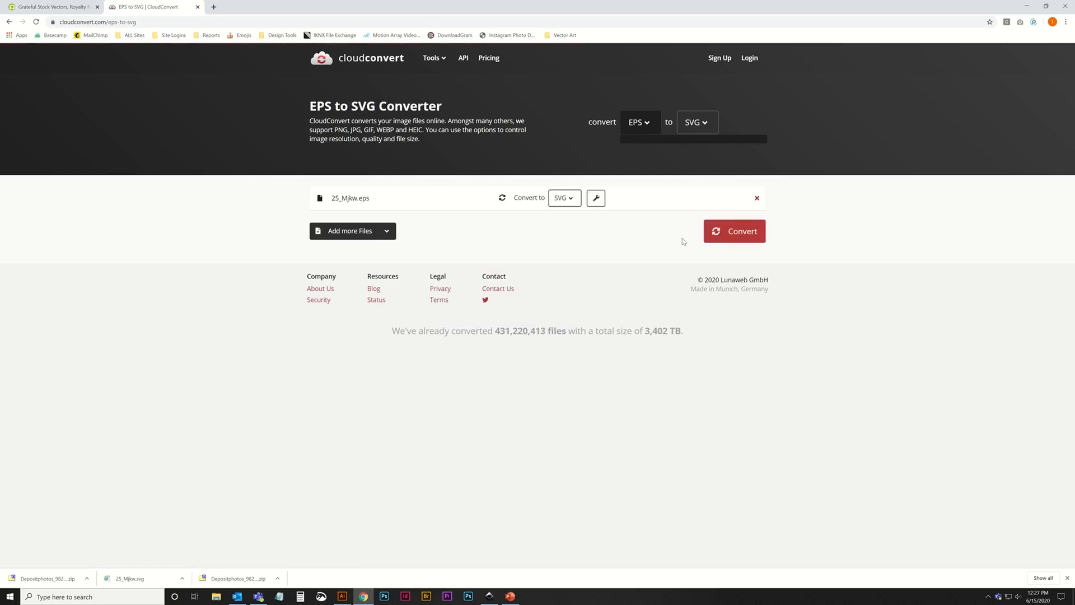
click(731, 237)
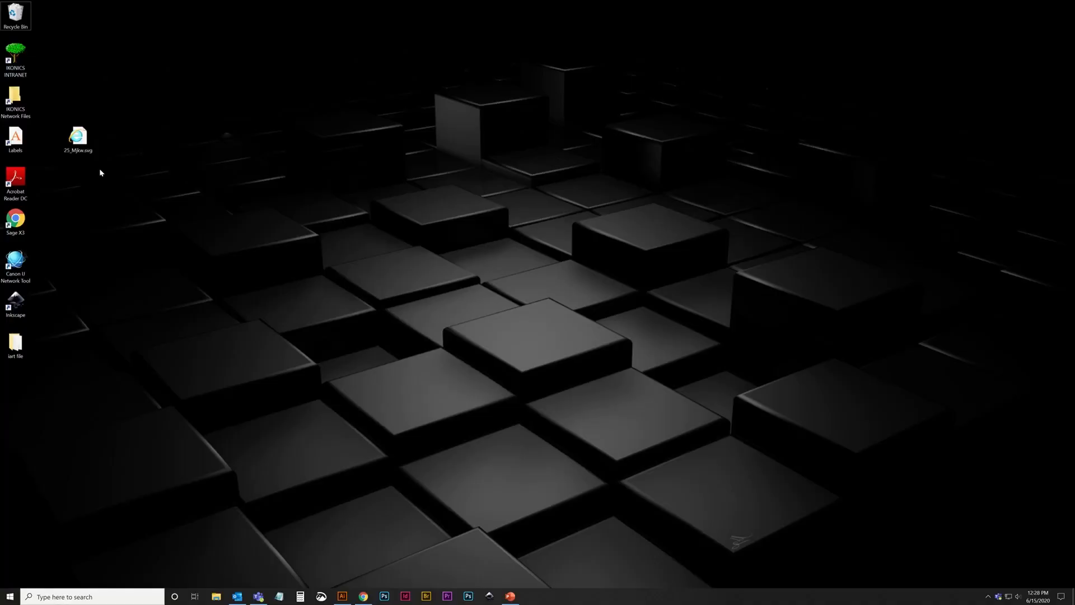
Switch to Inkscape and open 25_Mjkw.svg from the desktop.
click(490, 597)
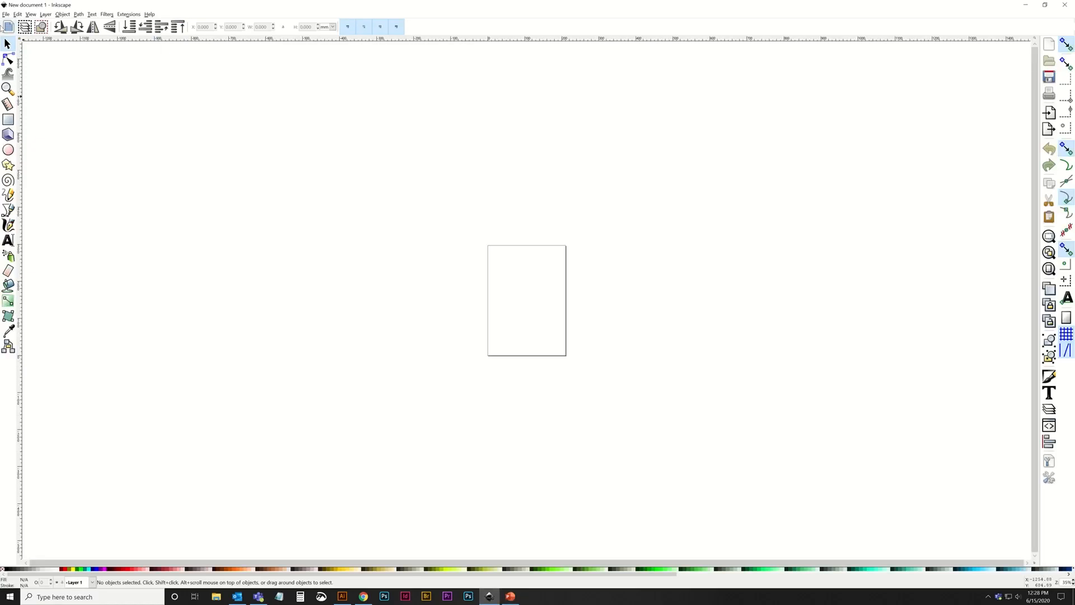
click(6, 15)
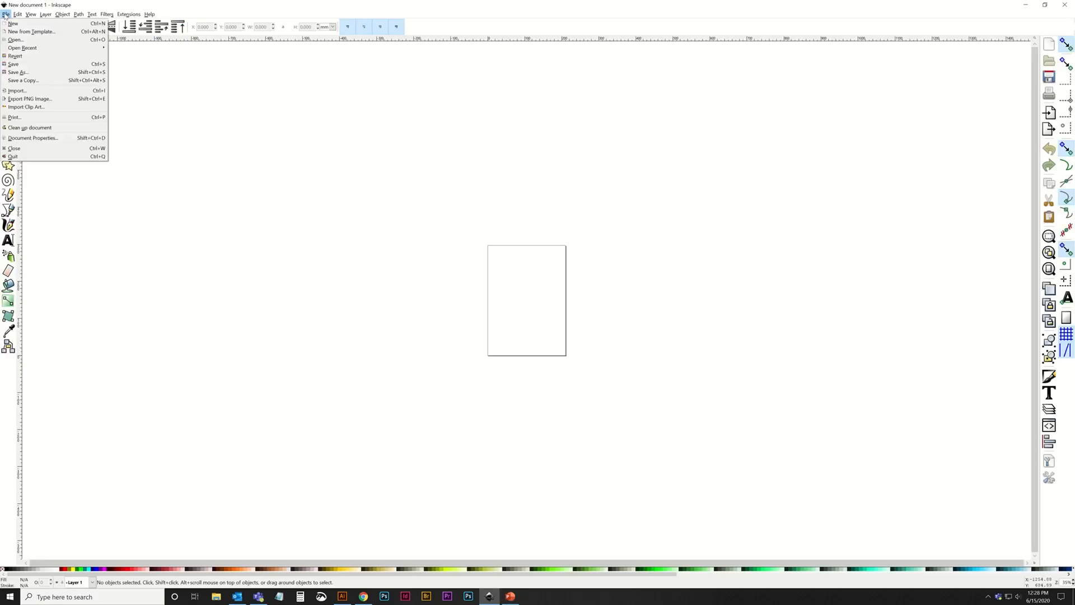
click(16, 40)
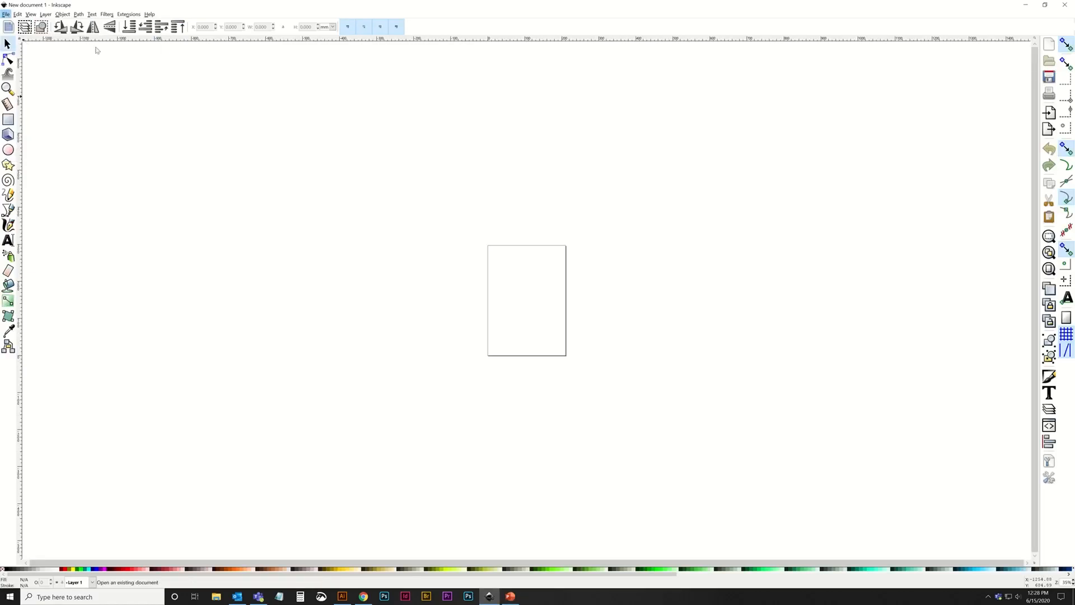
click(25, 70)
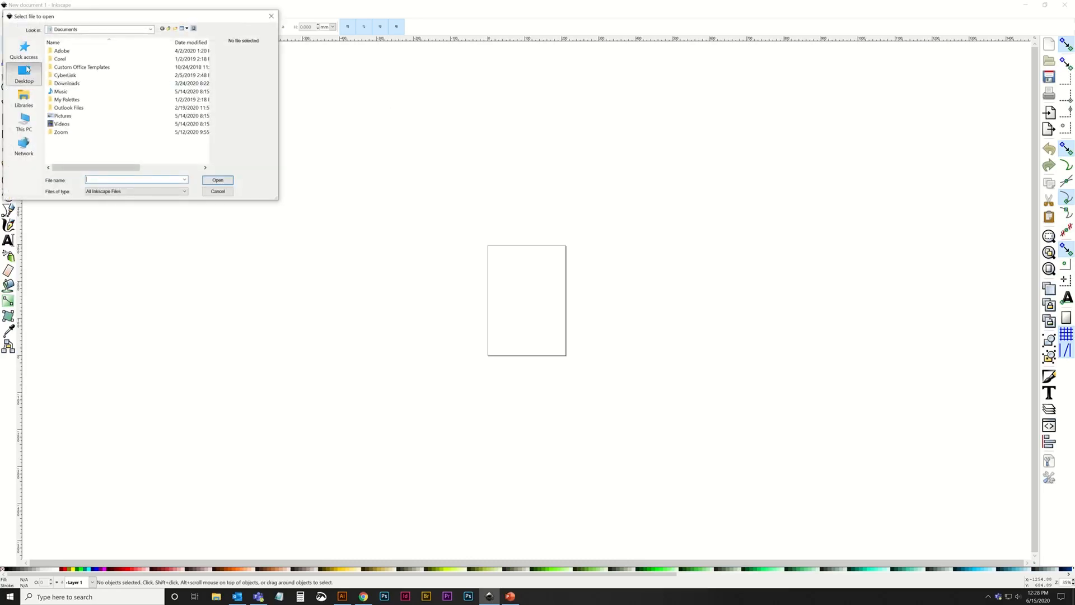
scroll(140, 114, down, 2)
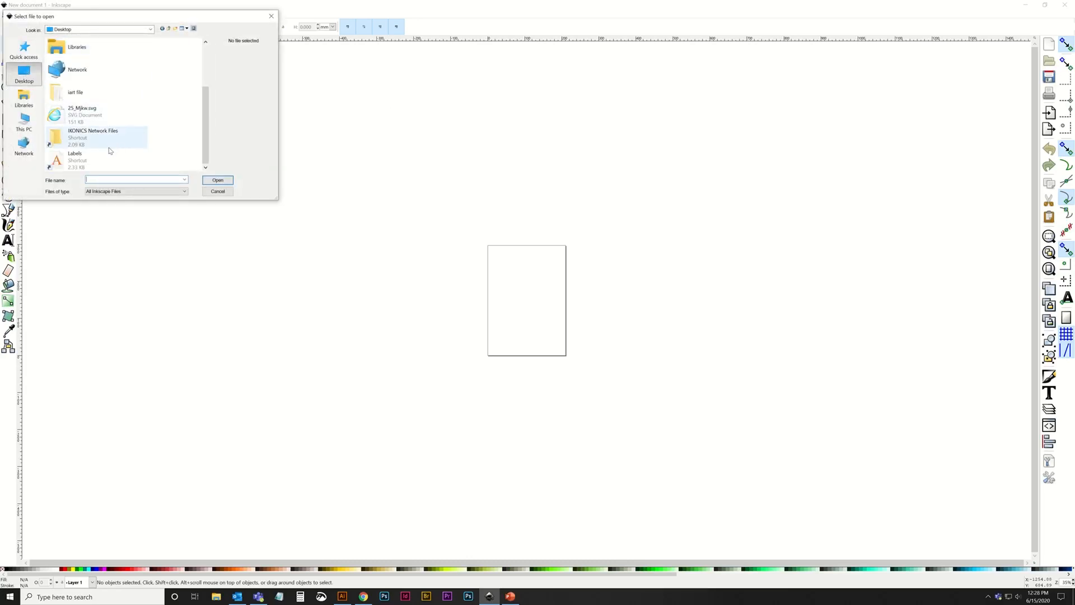
click(95, 115)
click(217, 181)
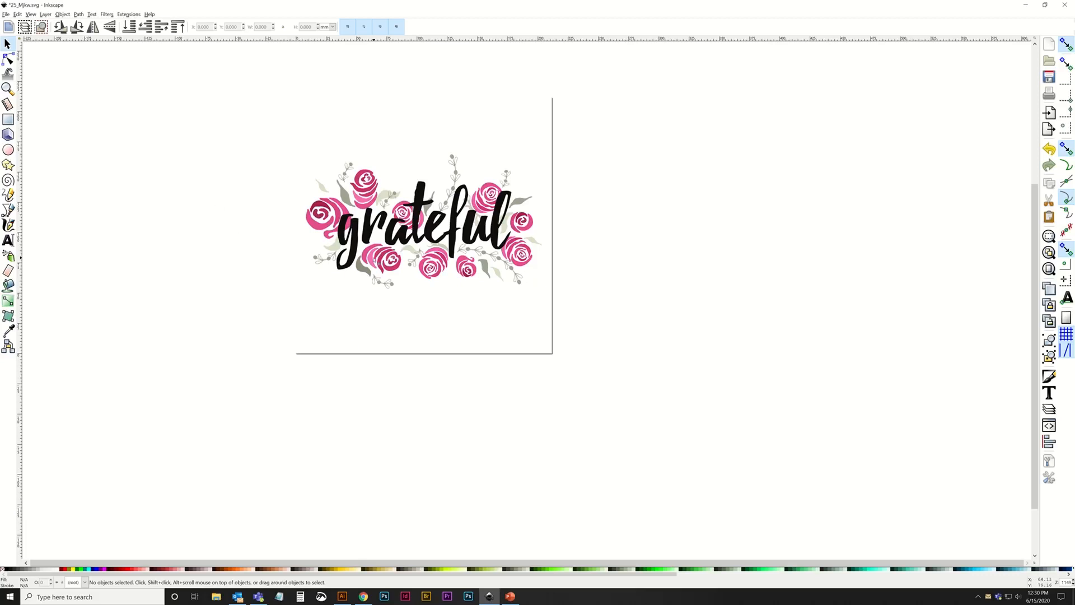
Set both the custom page size units and the display units to inches in the document properties.
click(4, 15)
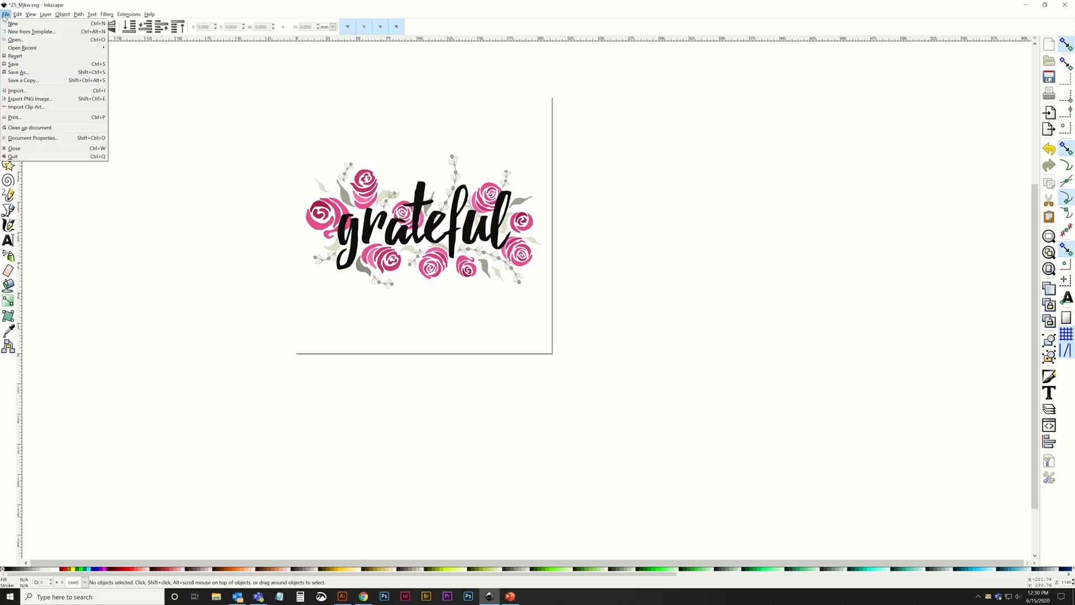
click(22, 138)
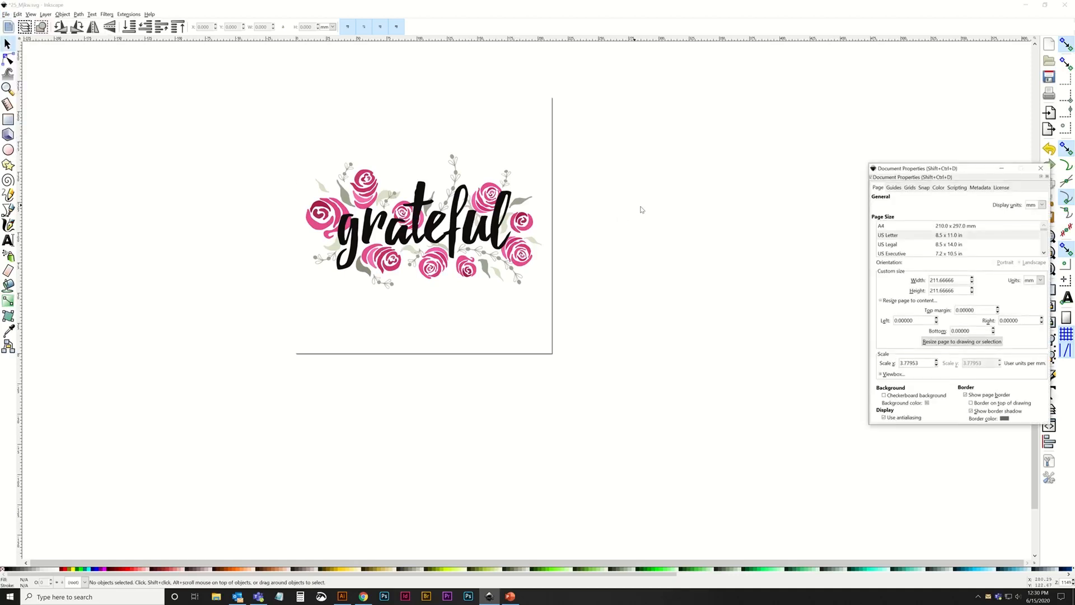
click(1044, 281)
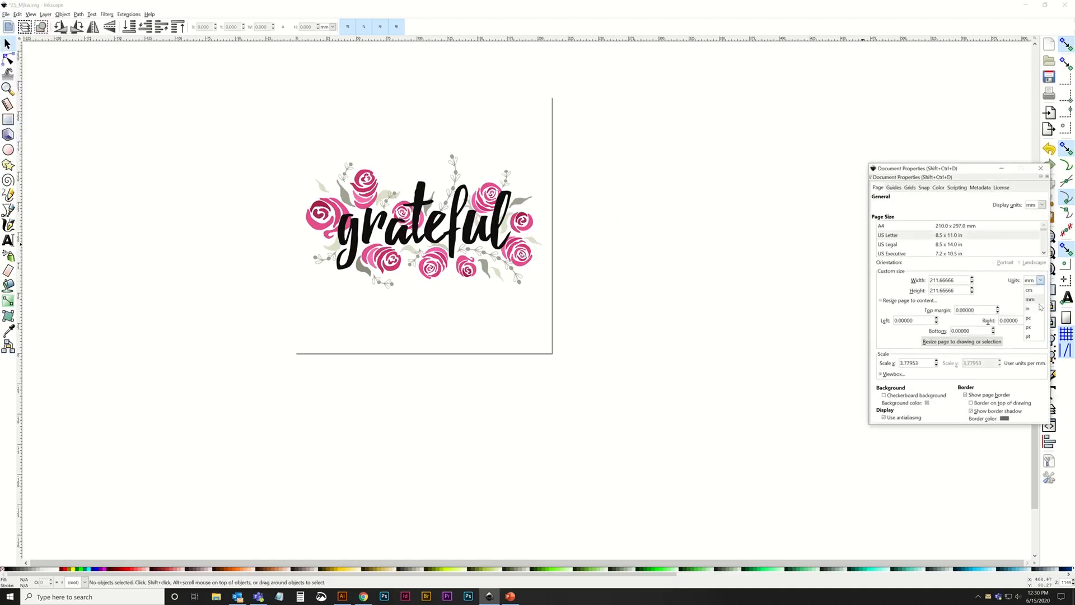
click(1034, 298)
click(1042, 205)
click(1035, 236)
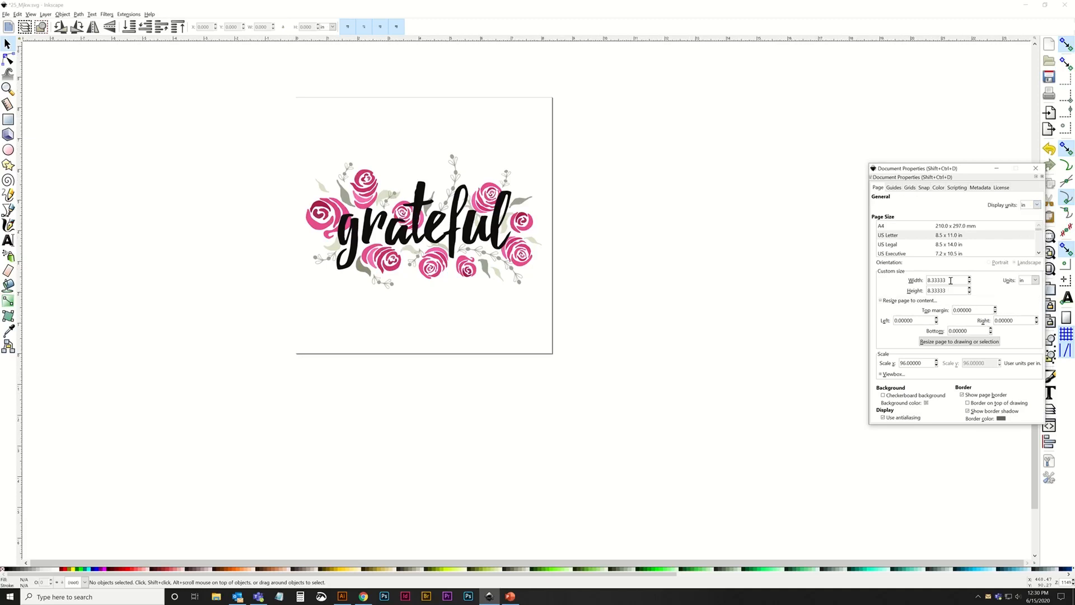
Set the custom page size to 11 in wide by 17 in high and close the document properties.
drag(952, 281, 893, 281)
text(11)
key(Tab)
text(17)
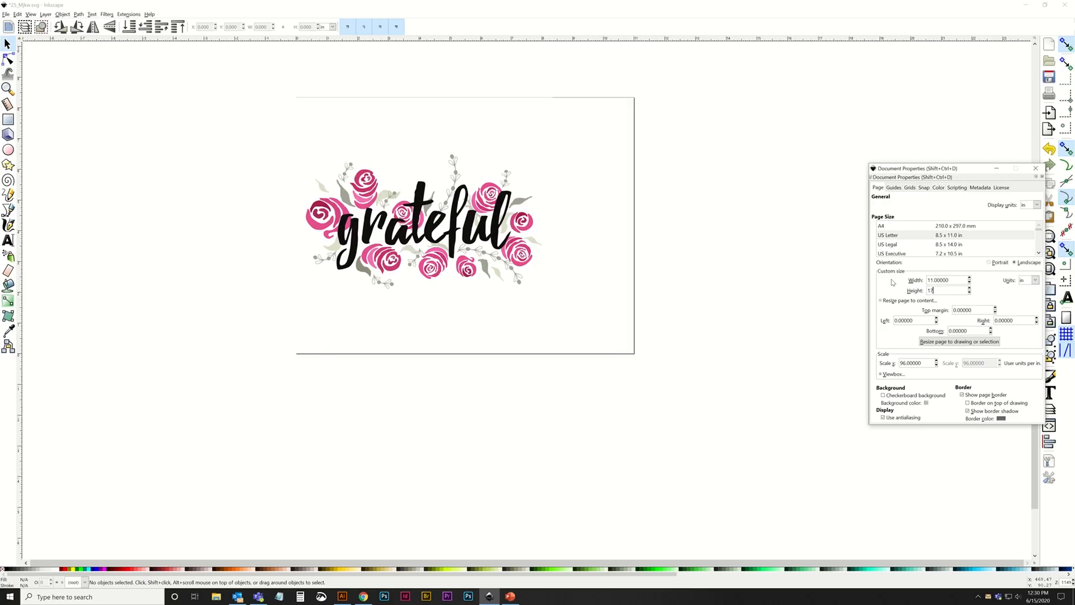
key(Return)
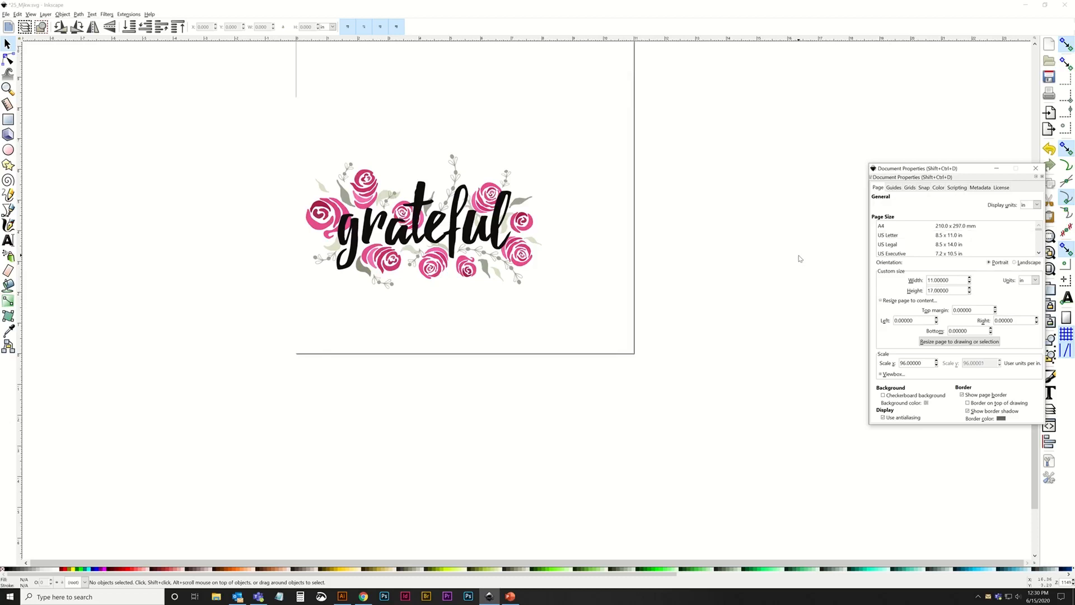
click(1036, 168)
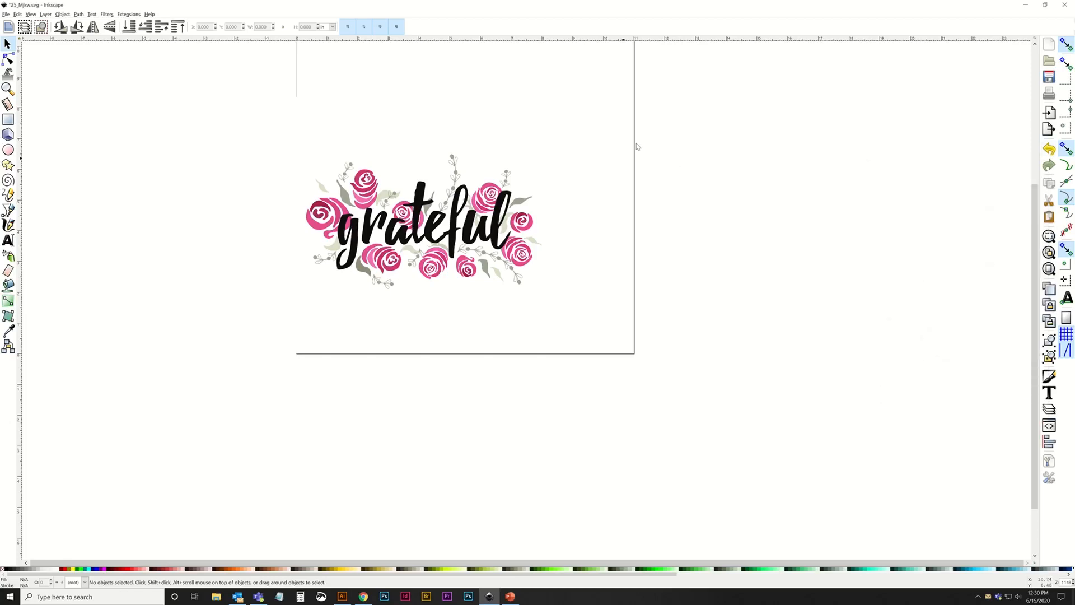
Draw a rectangle on the page above the grateful artwork and set its size to 10 in wide by 12 in high.
drag(637, 147, 606, 292)
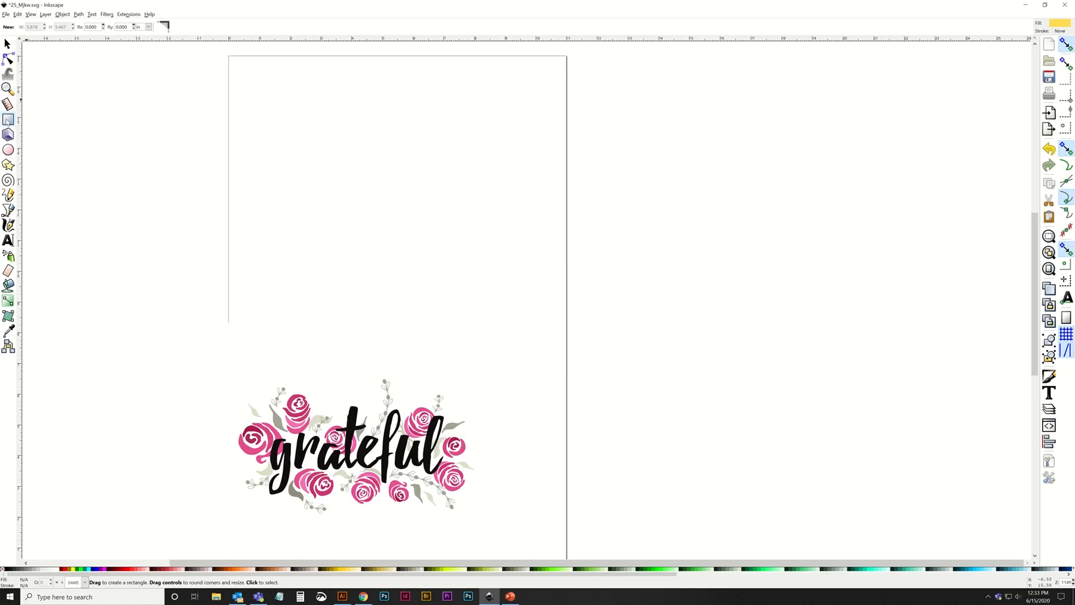
drag(265, 87, 553, 275)
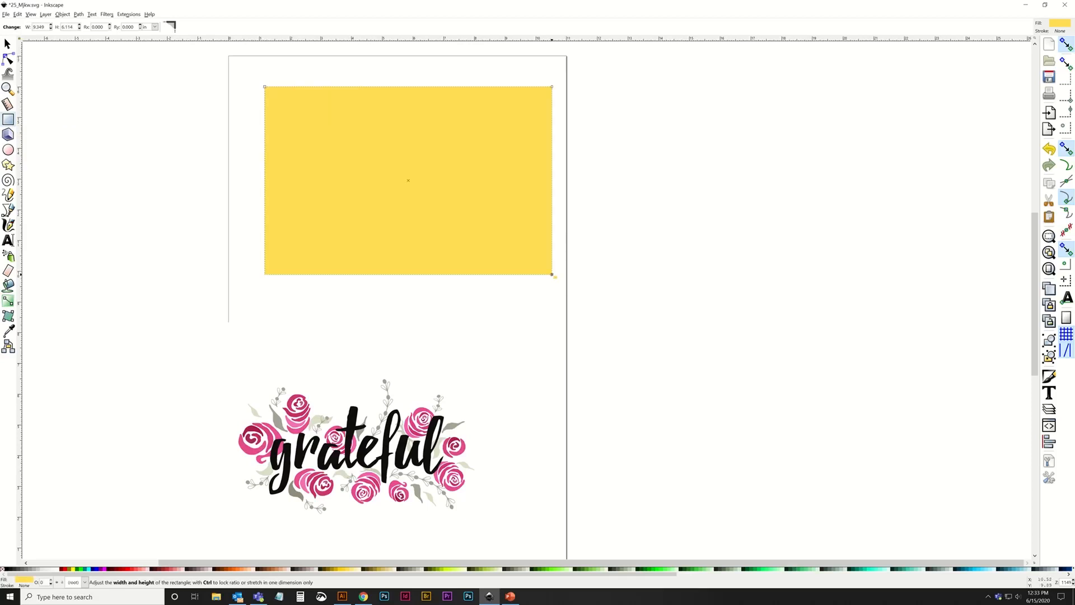
double_click(35, 27)
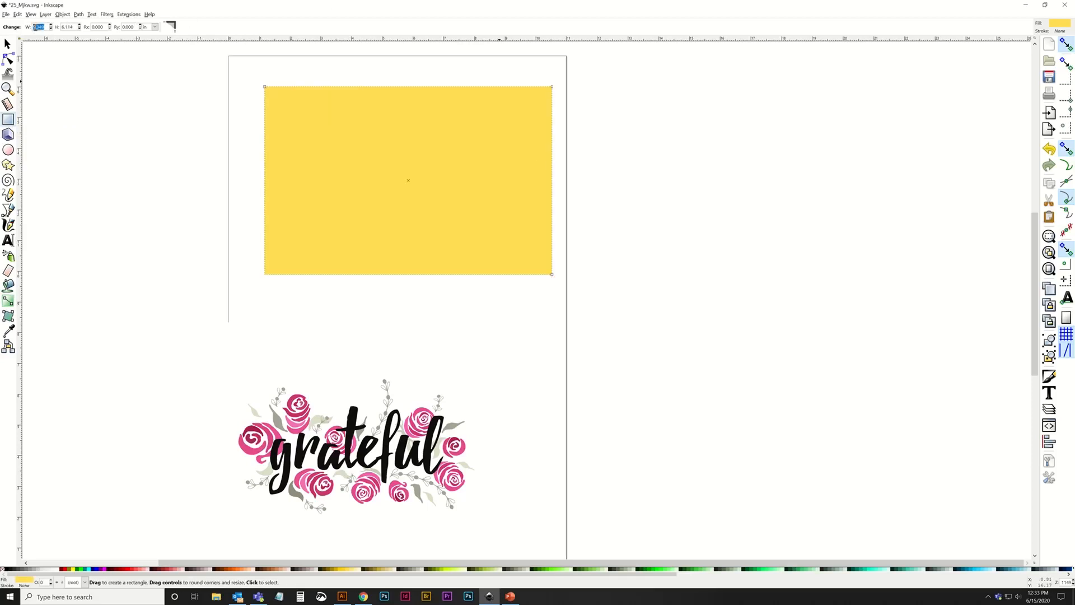
text(10)
key(Tab)
text(12)
key(Tab)
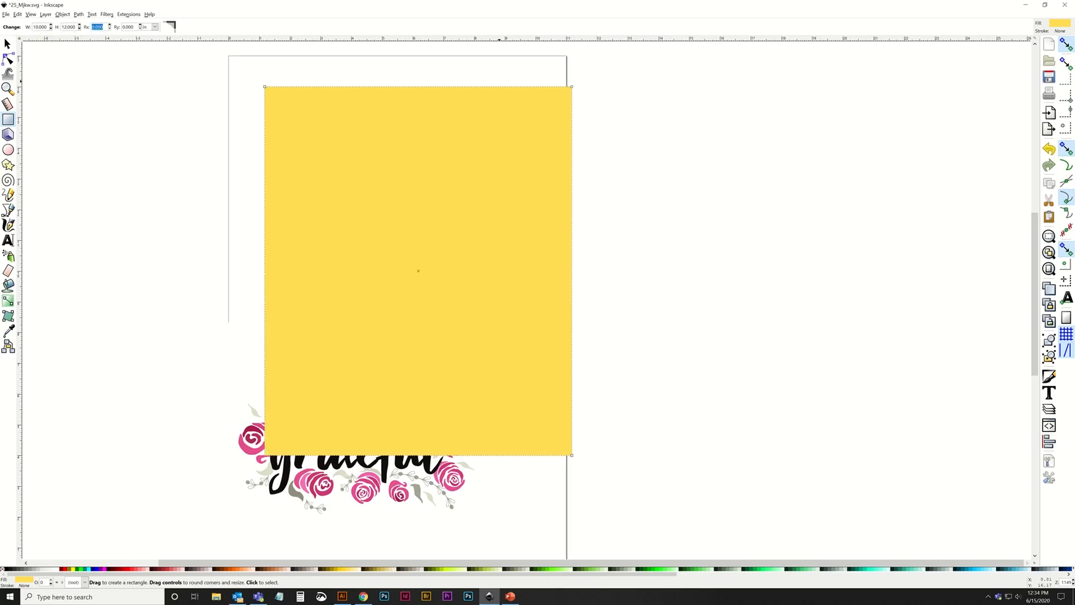
Center the yellow rectangle on the vertical axis relative to the page using Align and Distribute.
click(7, 44)
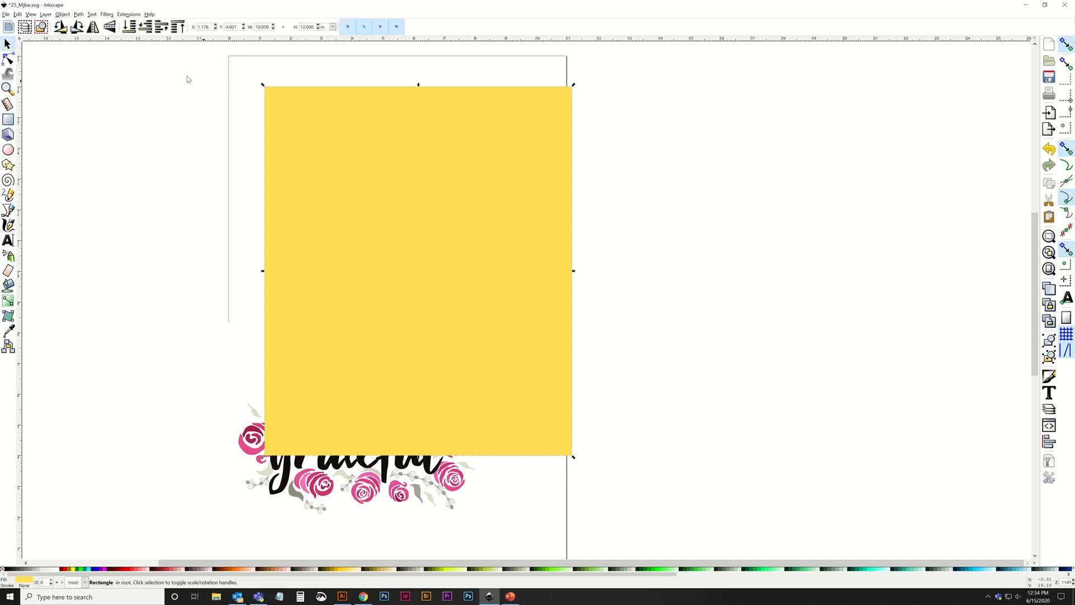
click(57, 16)
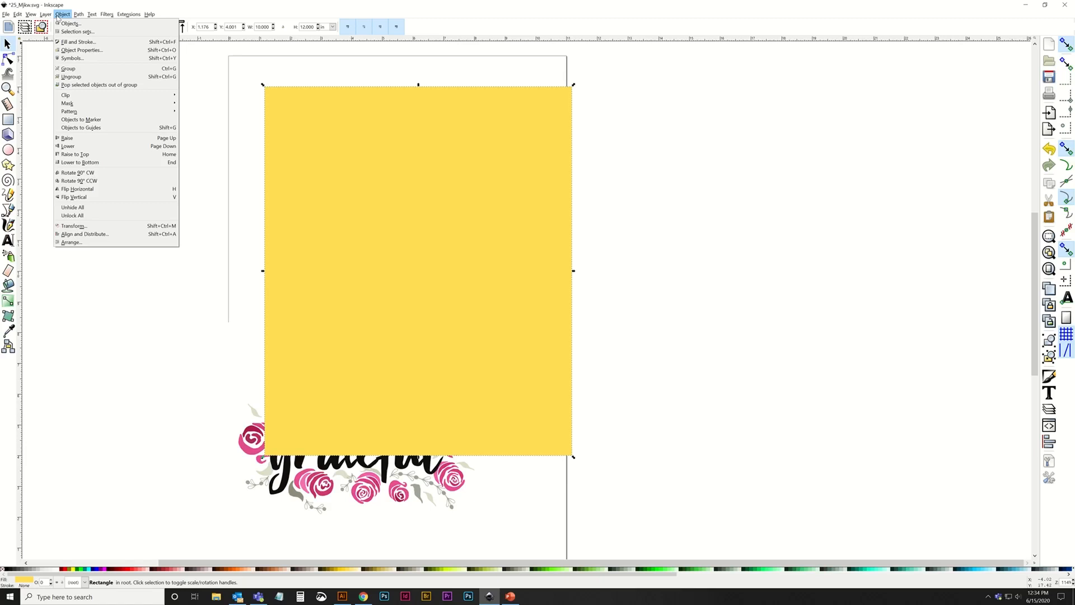
click(88, 235)
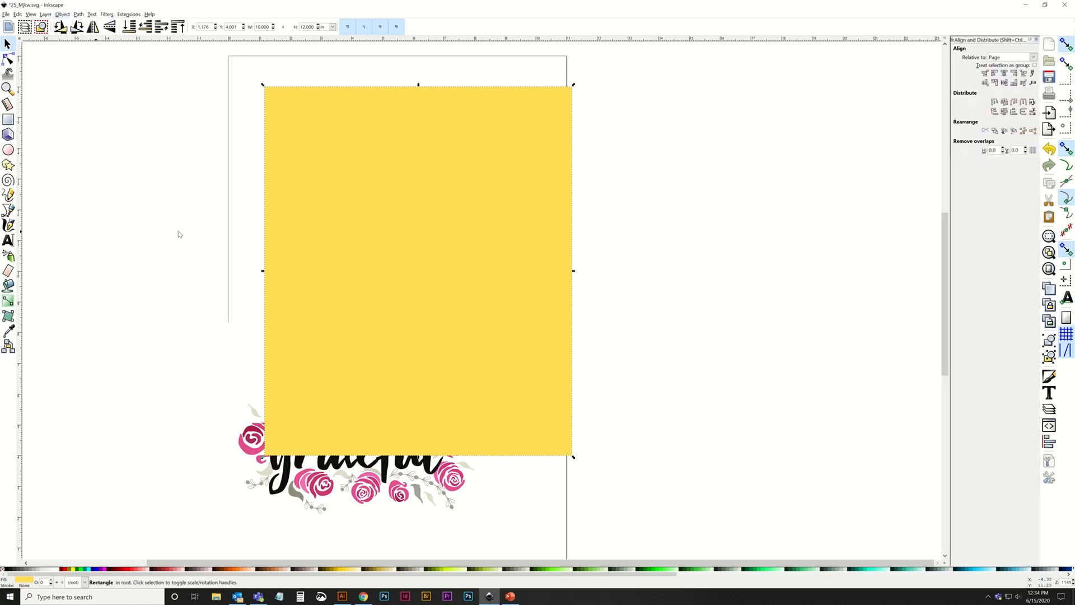
click(1033, 58)
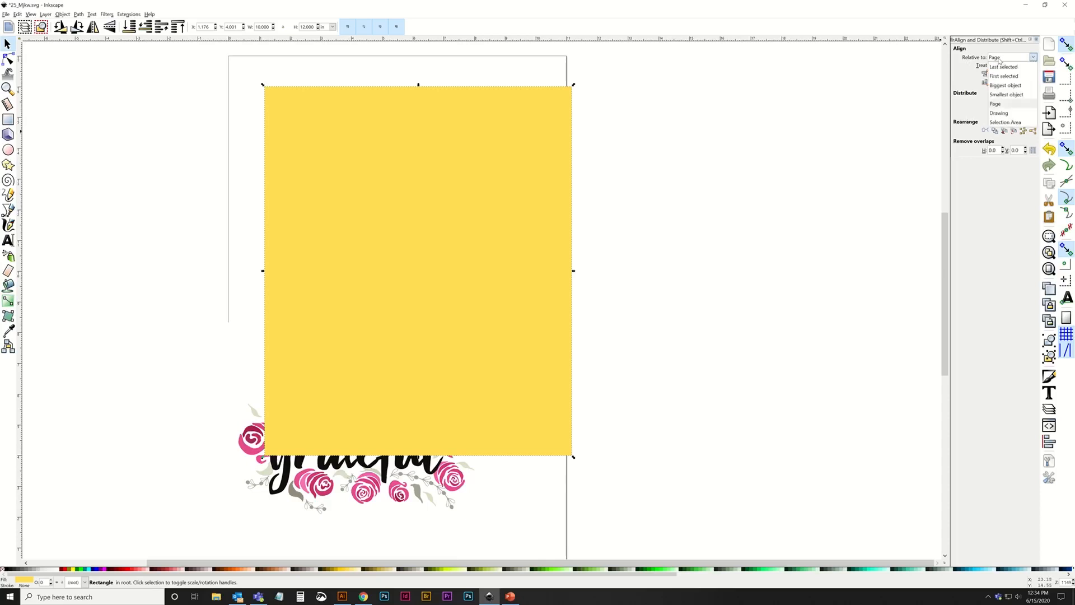
click(997, 104)
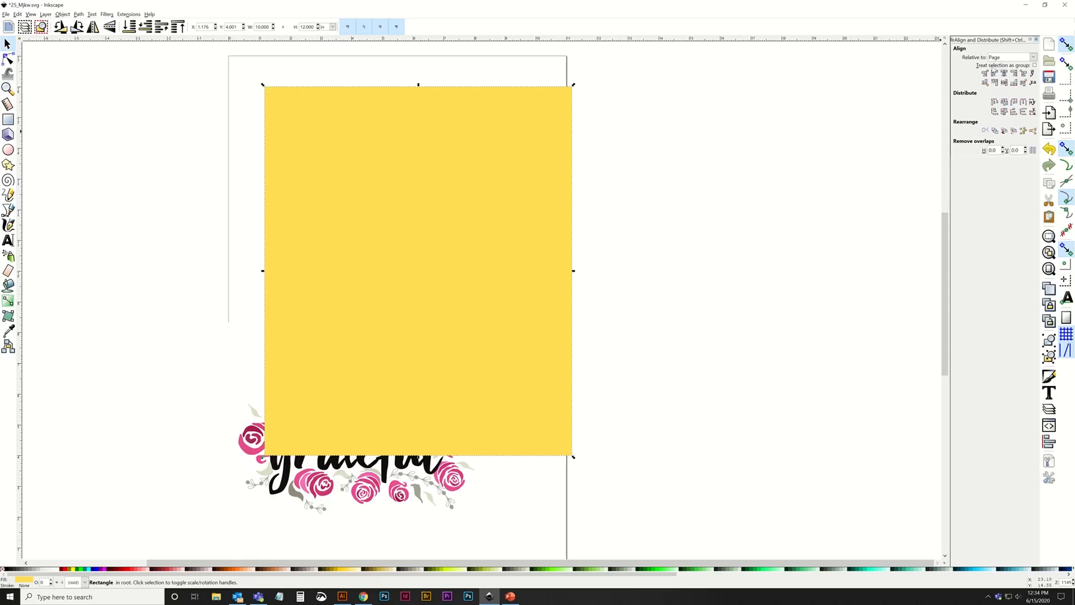
click(1004, 73)
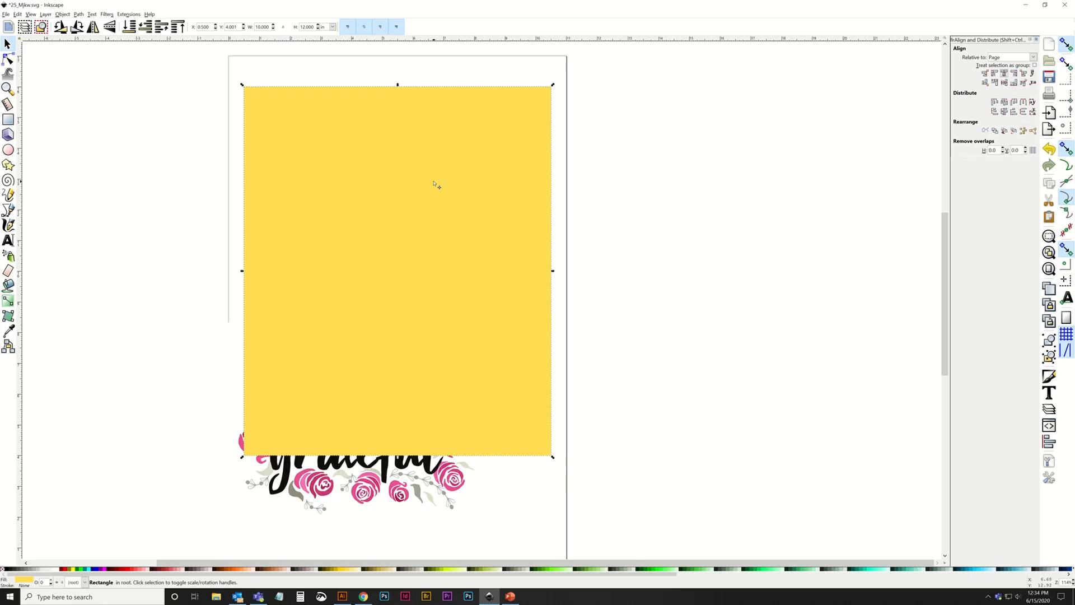
Move the yellow rectangle up closer to the page's top edge and remove its fill.
drag(432, 185, 429, 167)
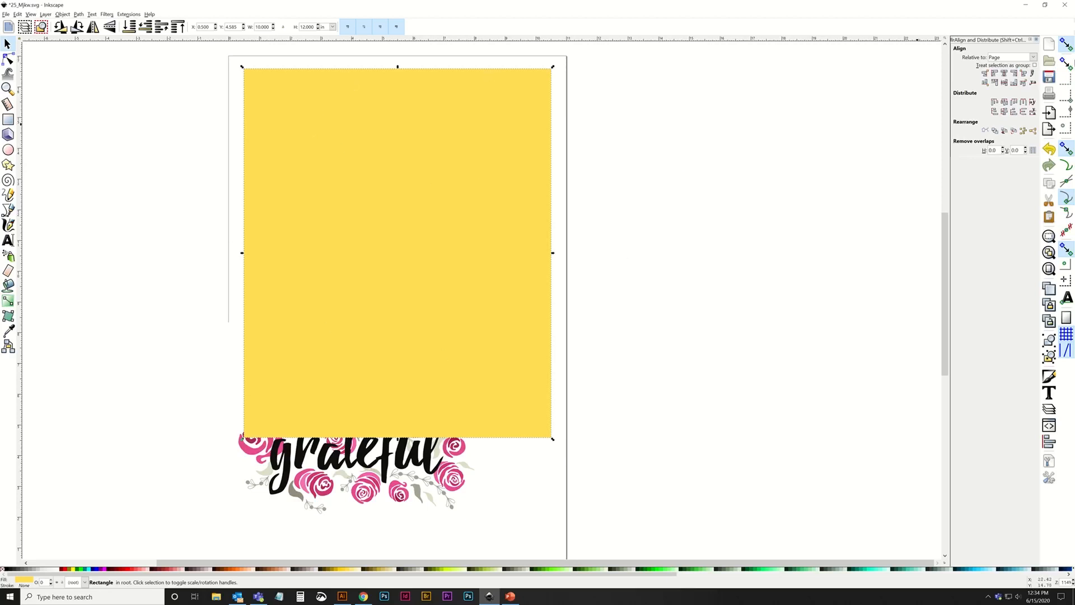
click(62, 15)
click(78, 42)
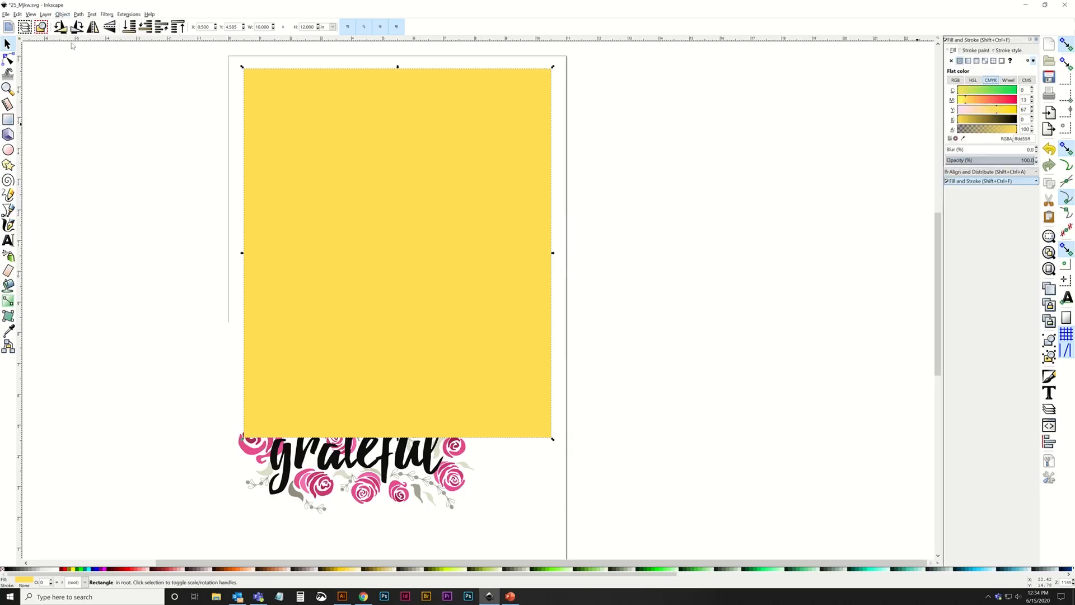
click(951, 61)
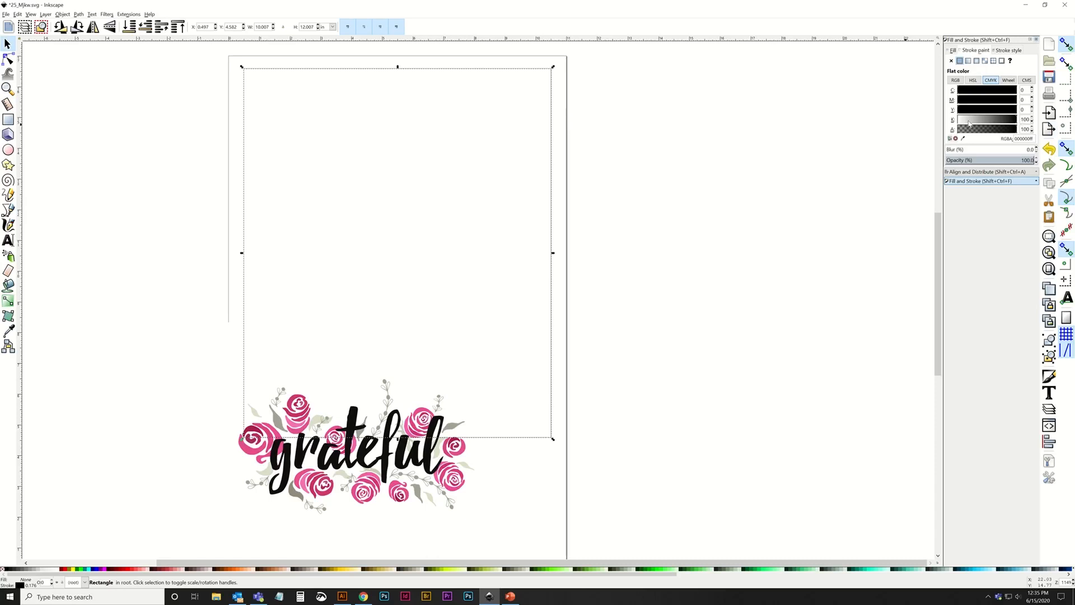
Give the rectangle a flat black outline with a stroke width of 0.500 pt.
click(1002, 51)
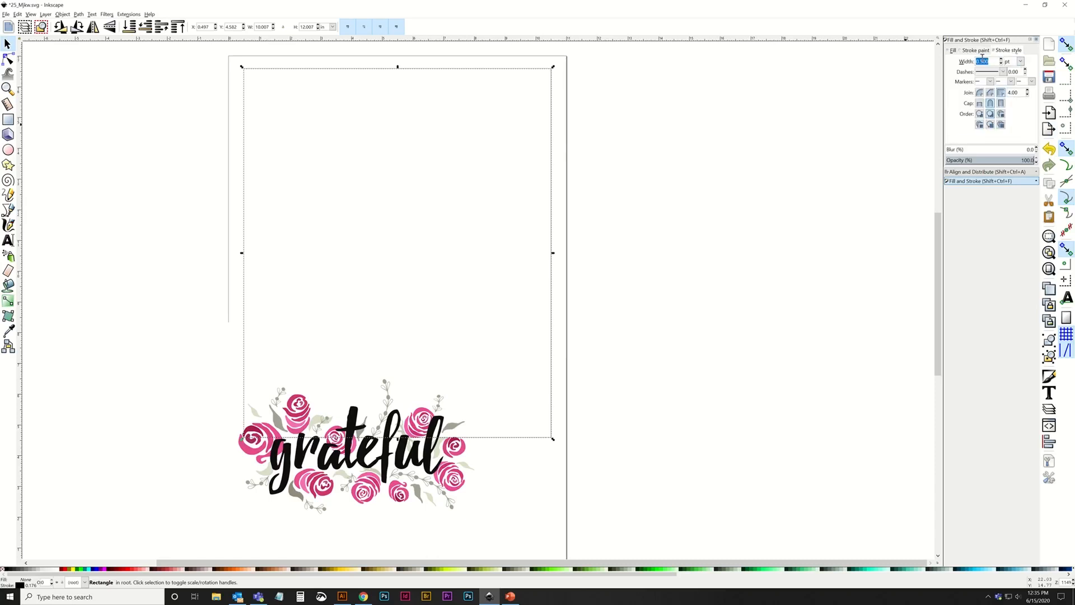
click(1021, 62)
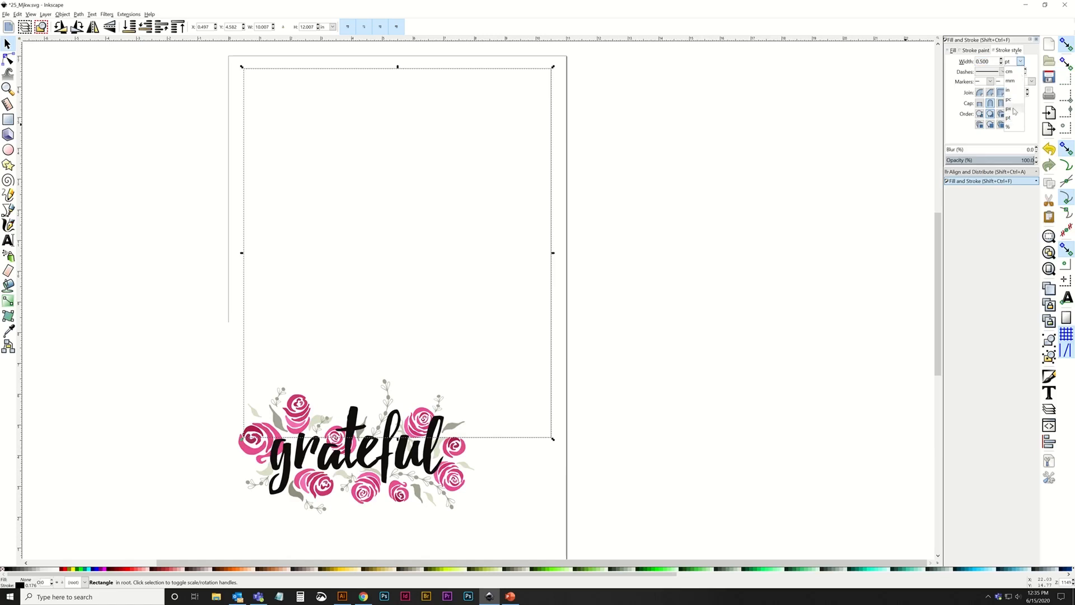
click(1012, 119)
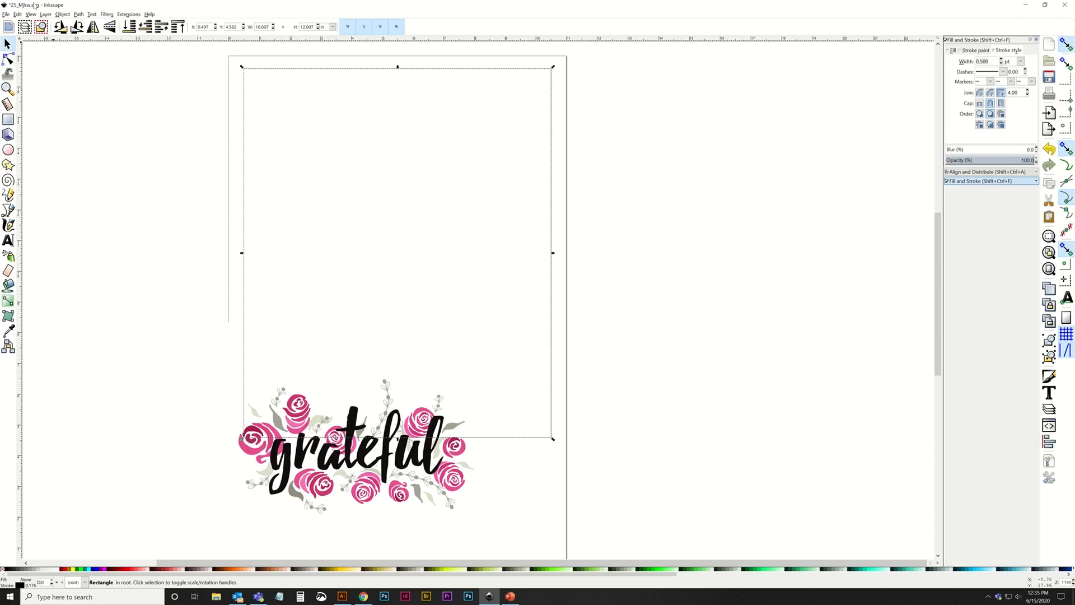
Lock the outlined rectangle through its object properties and deselect it.
click(58, 14)
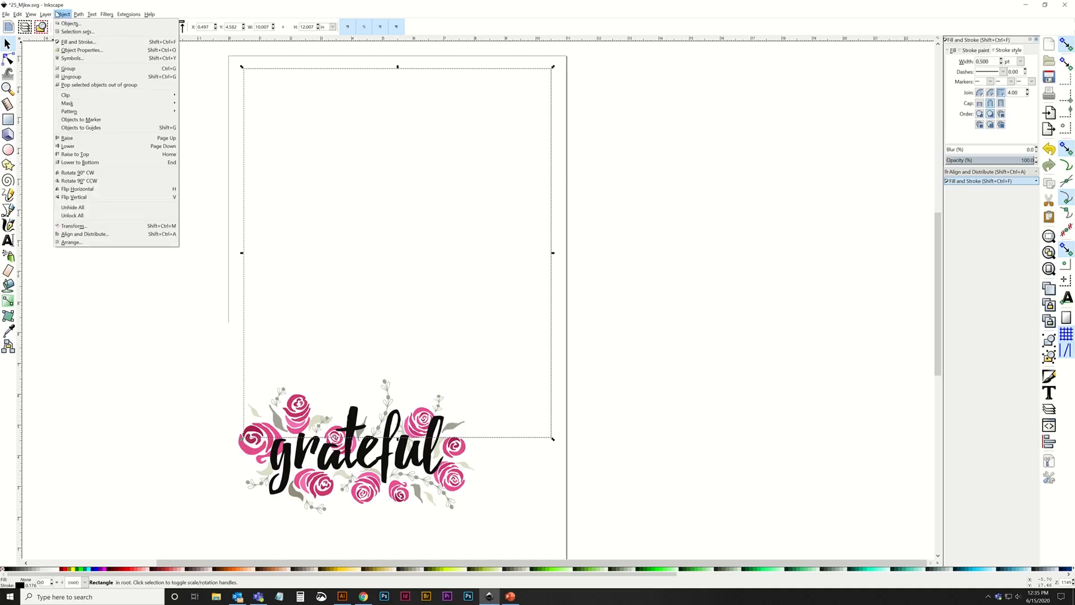
click(81, 50)
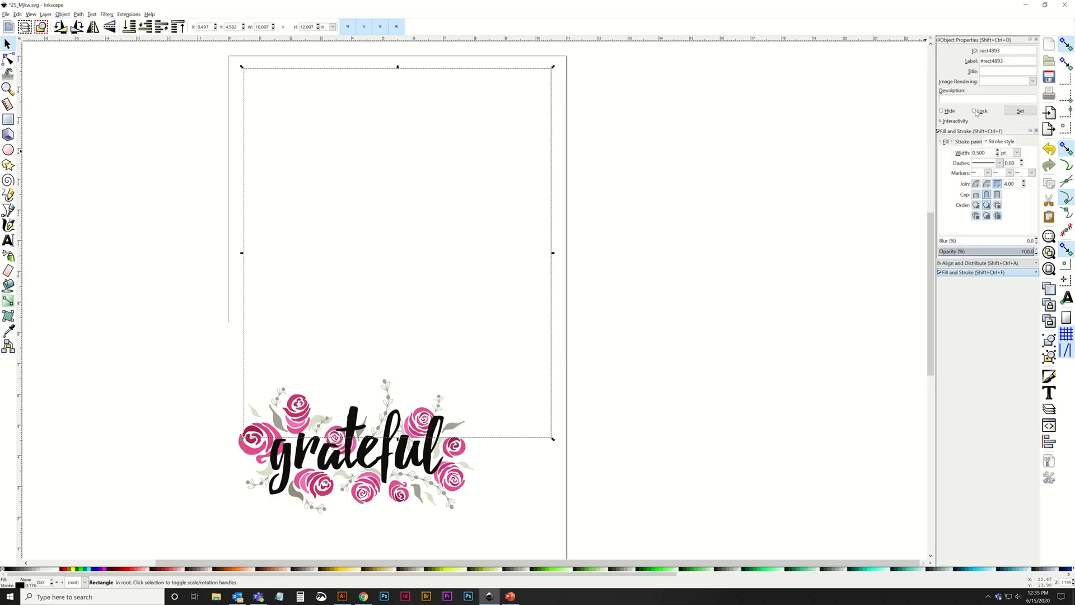
click(699, 122)
Select the grateful artwork group and move it up inside the outlined rectangle.
drag(218, 52, 627, 504)
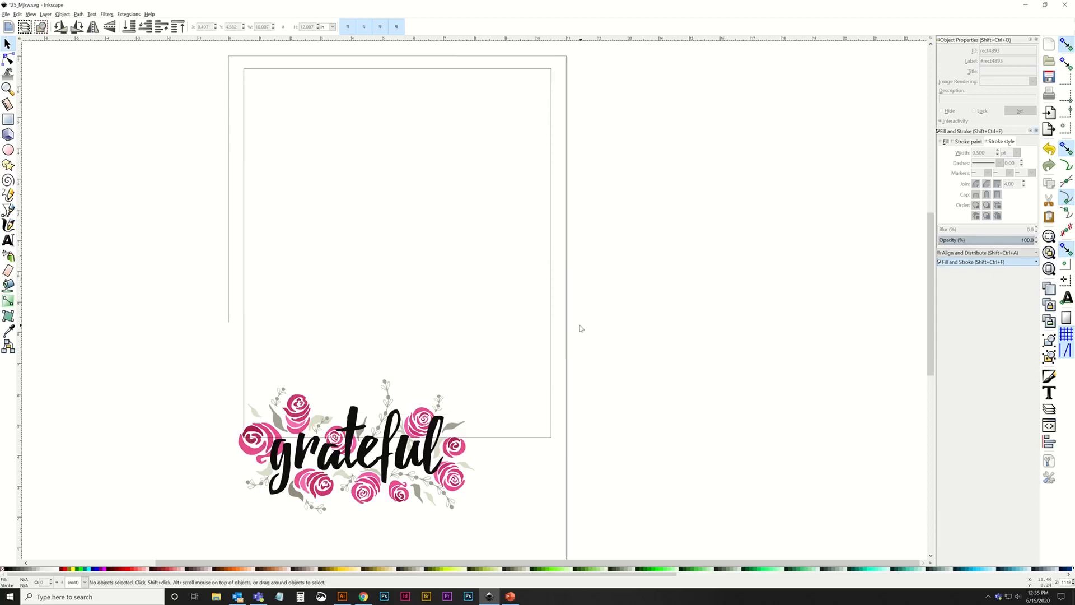
drag(167, 333, 546, 544)
click(312, 427)
drag(398, 396, 429, 148)
drag(335, 241, 339, 256)
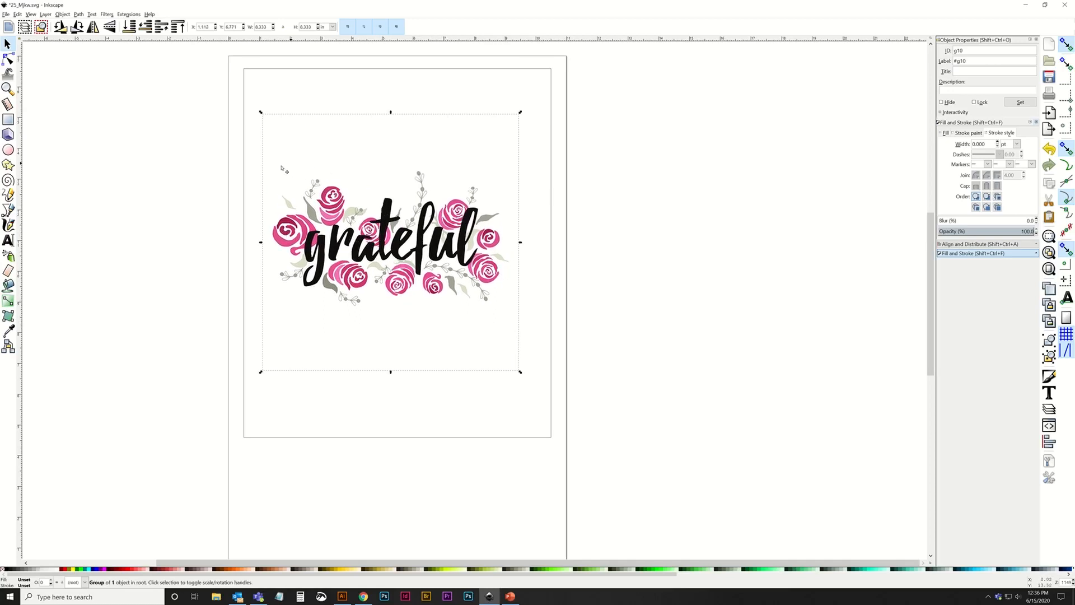
Ungroup the grateful artwork and delete the blank background square behind it.
click(62, 14)
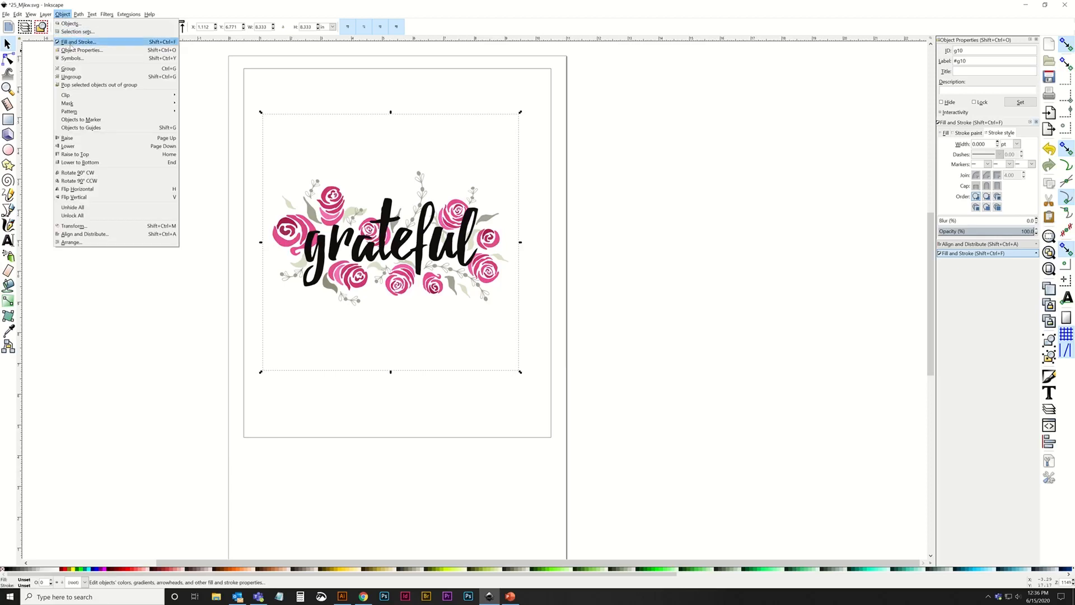
click(72, 77)
click(271, 169)
click(309, 150)
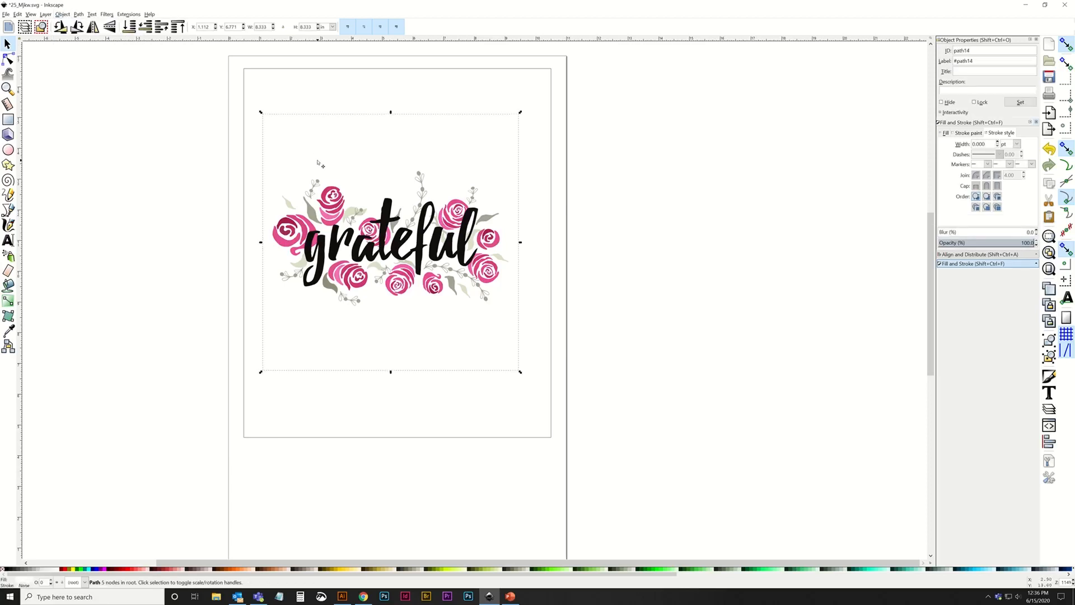
key(Delete)
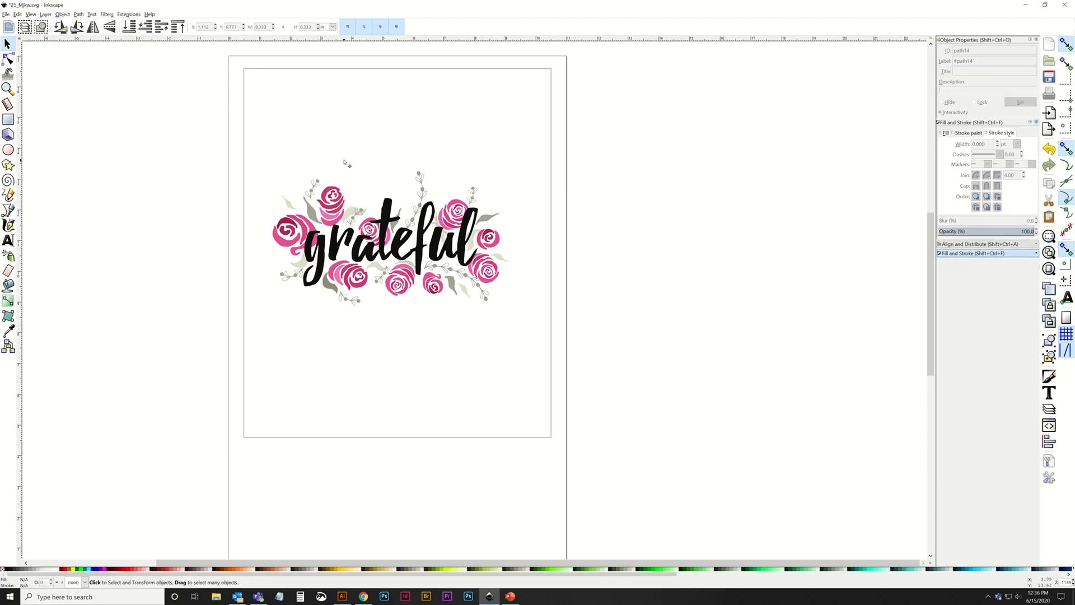
Select individual letters and rose pieces to check that the ungrouped artwork consists of separate paths.
click(401, 224)
click(461, 247)
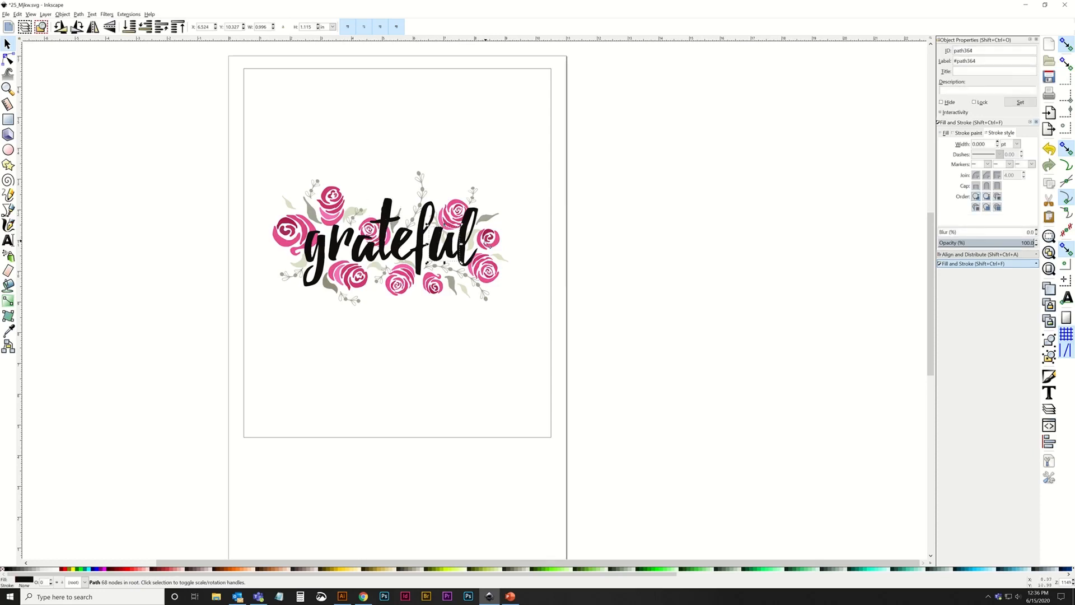
click(479, 242)
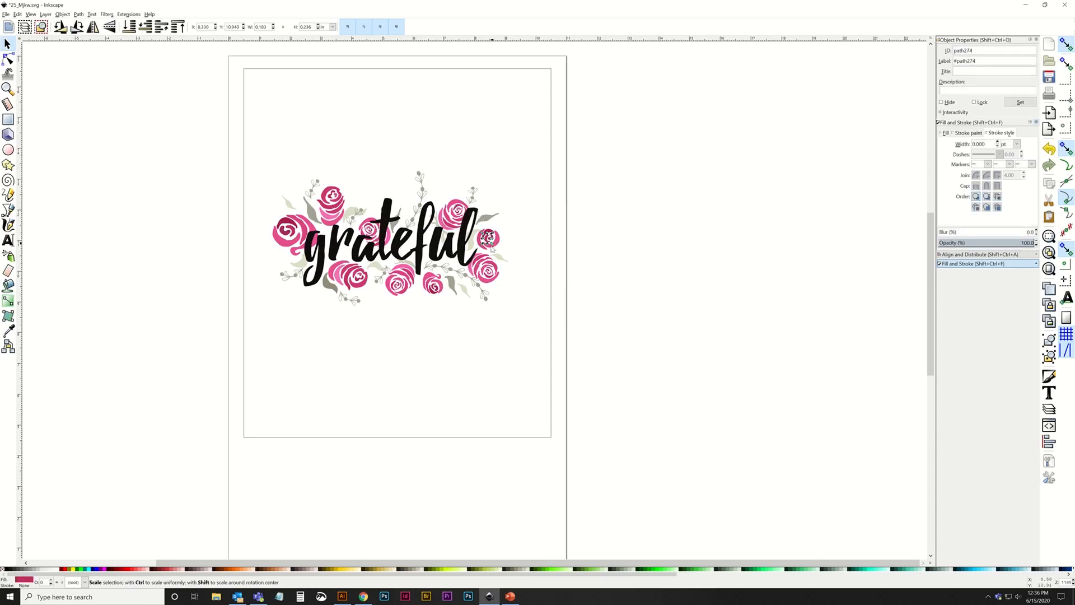
click(540, 276)
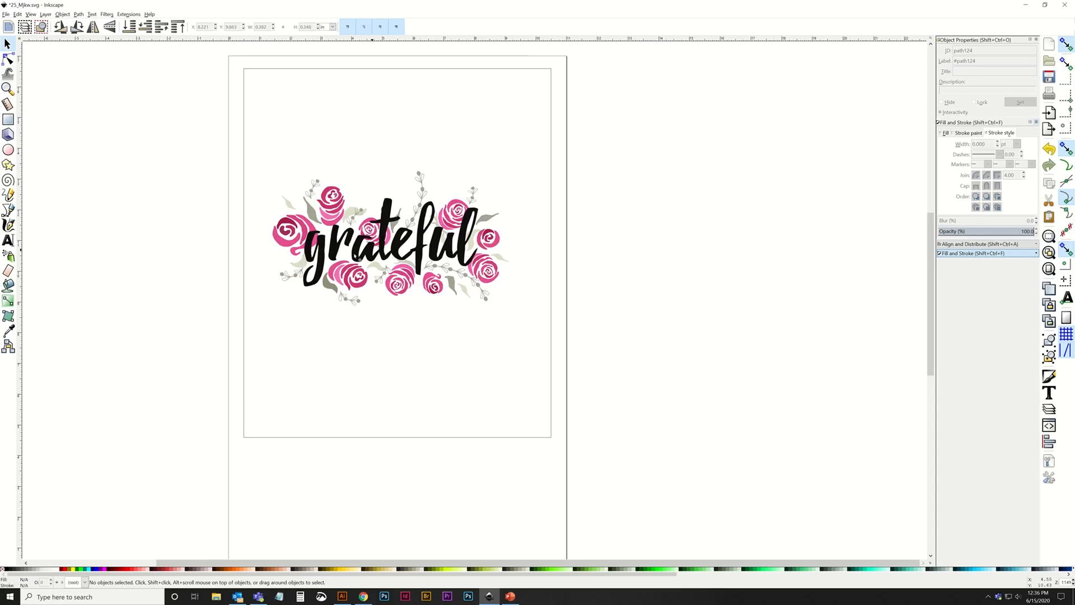
click(320, 254)
shift+click(335, 247)
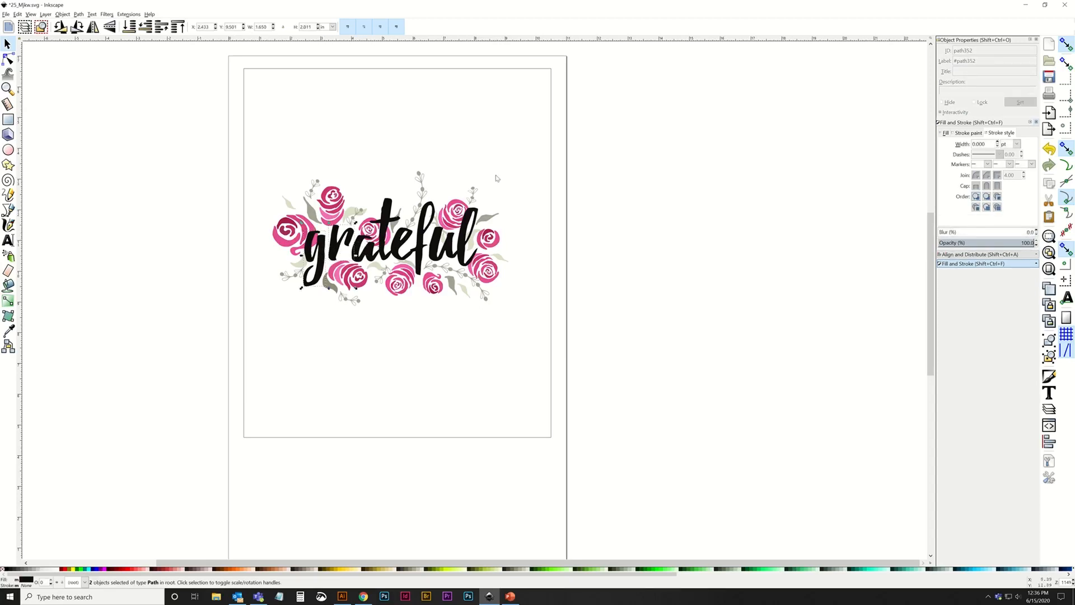
Select all pieces of the grateful artwork together and move them up to the rectangle's upper edge.
drag(247, 139, 577, 344)
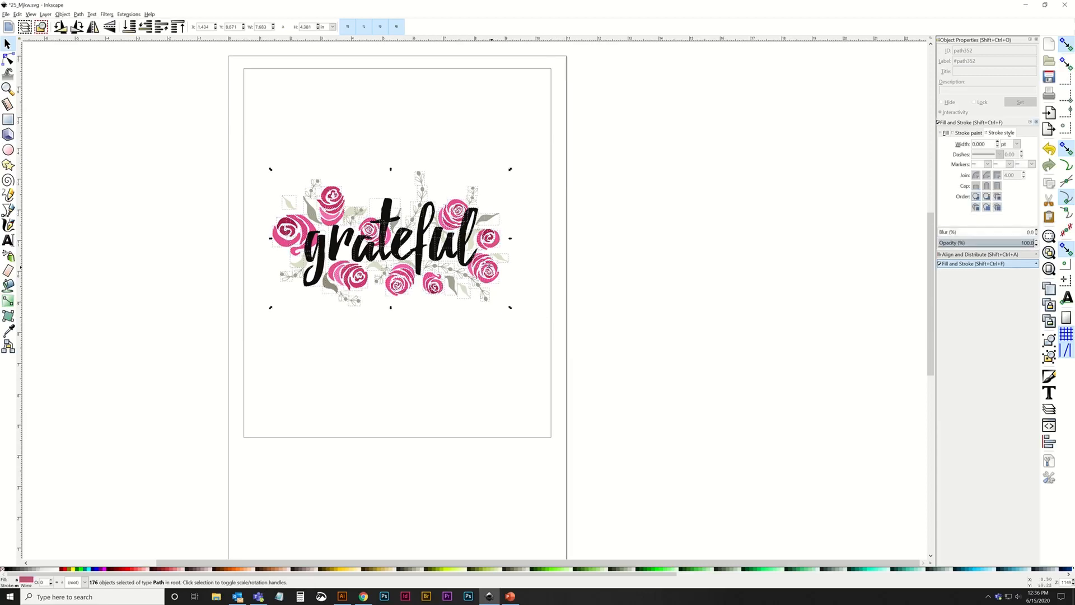
drag(434, 287, 430, 313)
drag(429, 261, 474, 150)
click(290, 110)
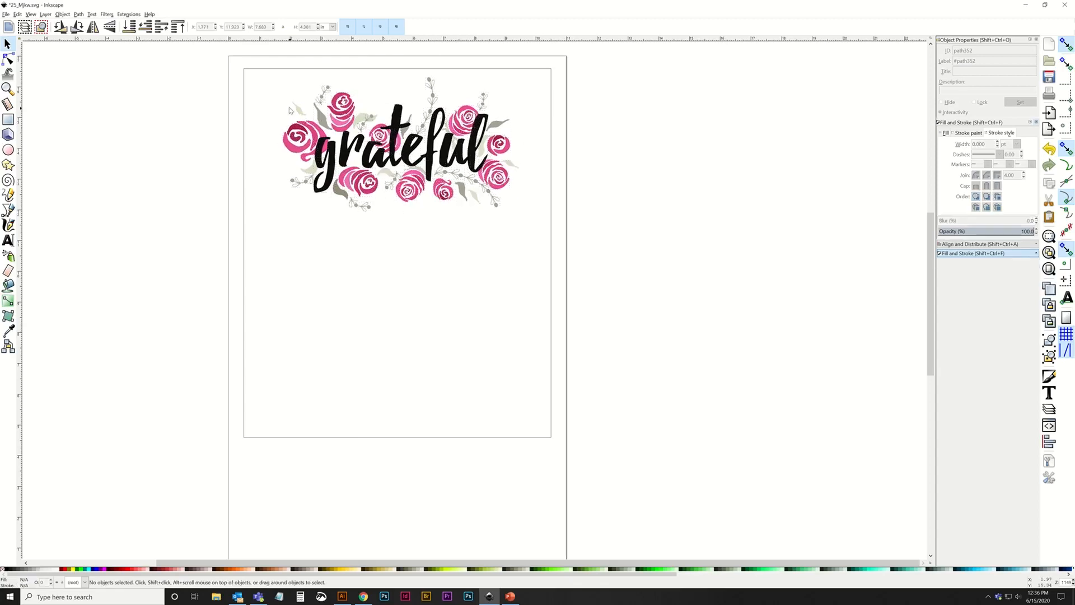
Select all the black letters of the word grateful and move them below the flowers, near the rectangle's lower edge.
click(333, 168)
shift+click(343, 157)
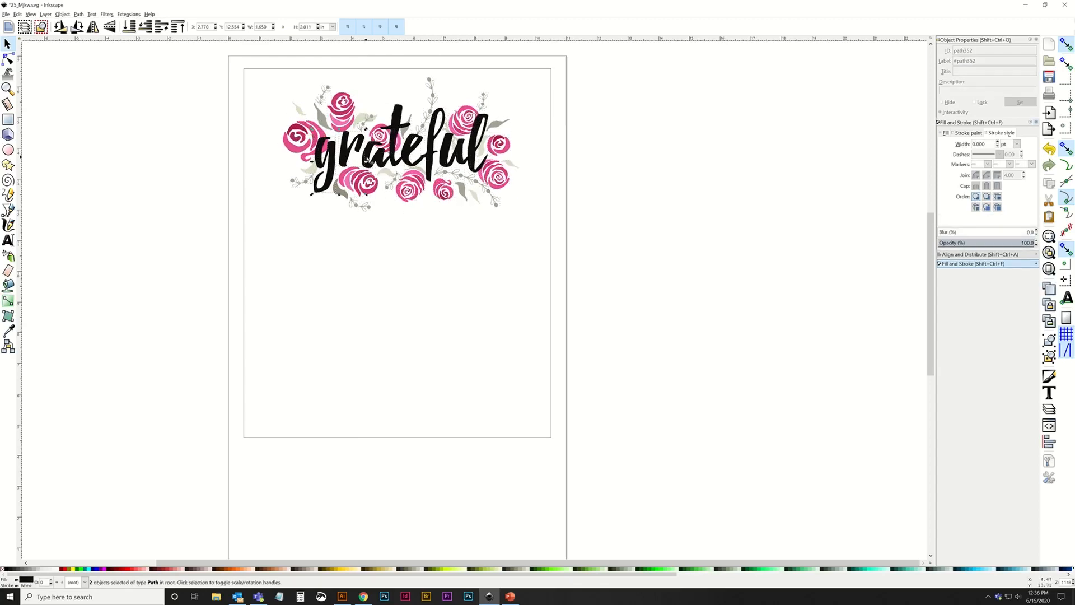
shift+click(370, 156)
shift+click(447, 150)
shift+click(464, 157)
drag(486, 132, 475, 366)
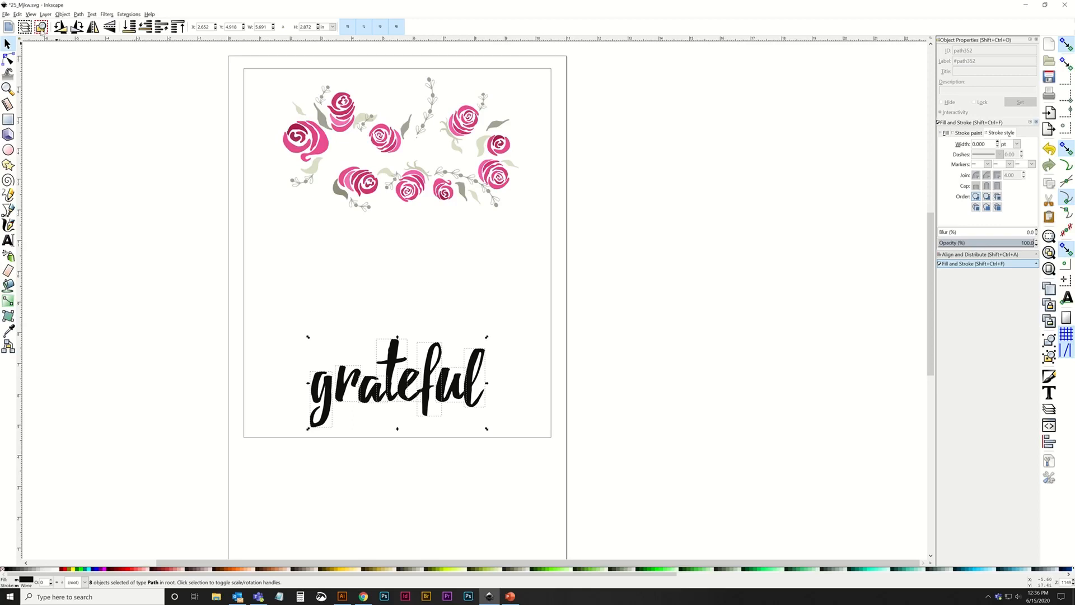
Group the letters of the word grateful and check that they select as one object.
click(62, 14)
click(73, 58)
click(457, 438)
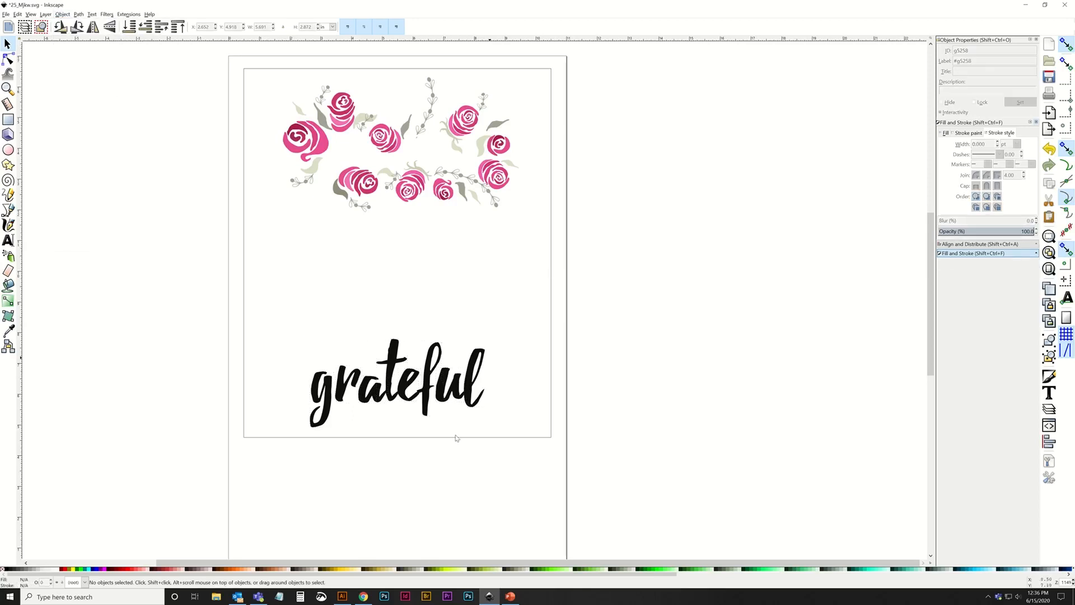
click(479, 384)
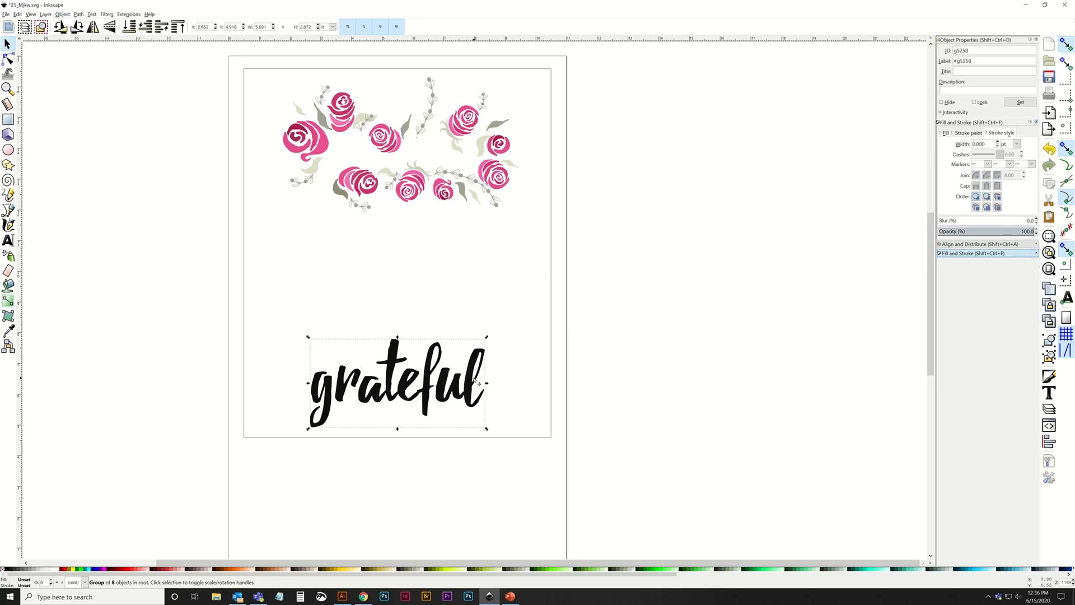
click(499, 325)
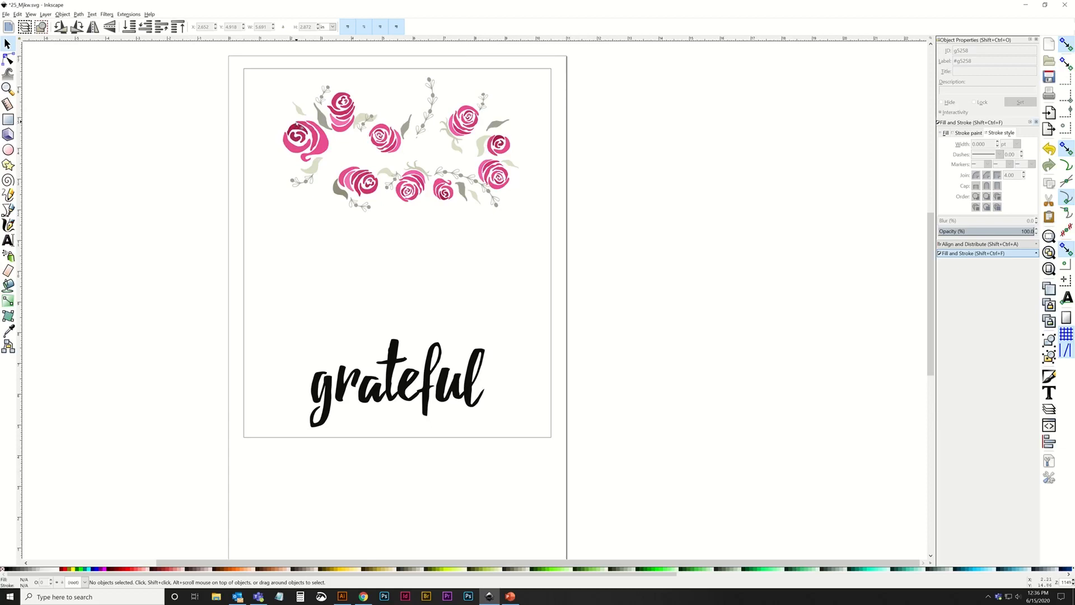
Select the five roses in the upper part of the floral design and group them, leaving out the leaves.
drag(274, 120, 337, 172)
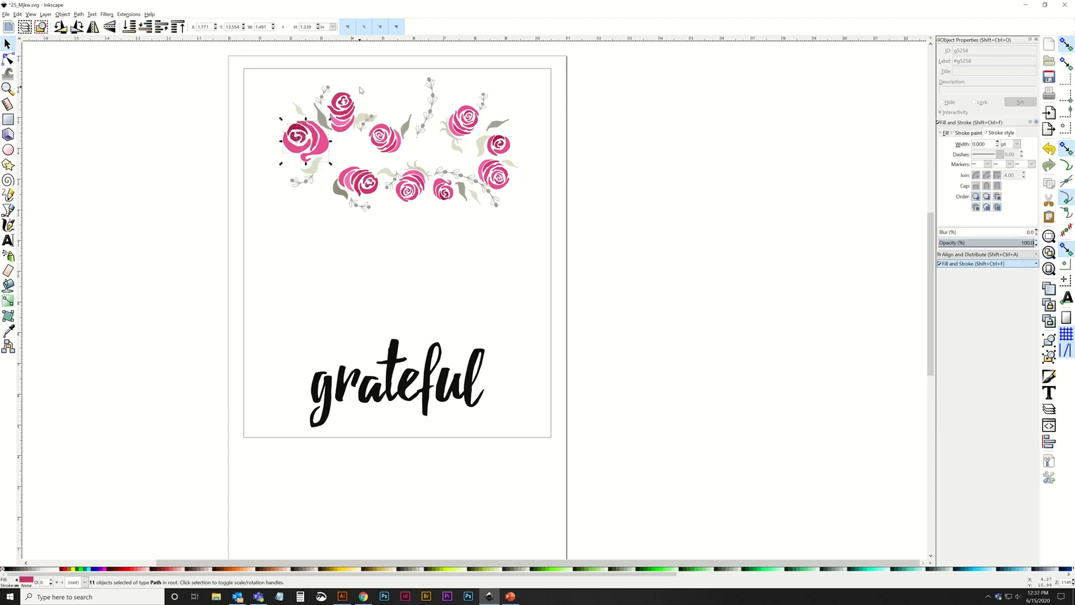
drag(360, 88, 414, 166)
drag(444, 103, 482, 157)
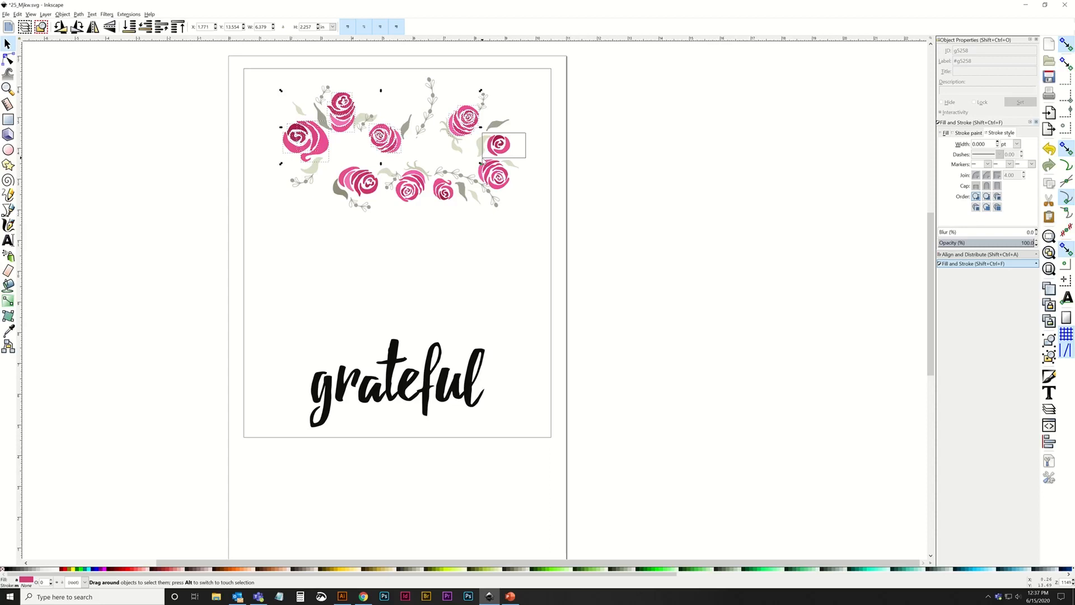
mouse_move(482, 157)
mouse_down()
mouse_move(496, 156)
mouse_move(474, 158)
mouse_move(484, 160)
mouse_up()
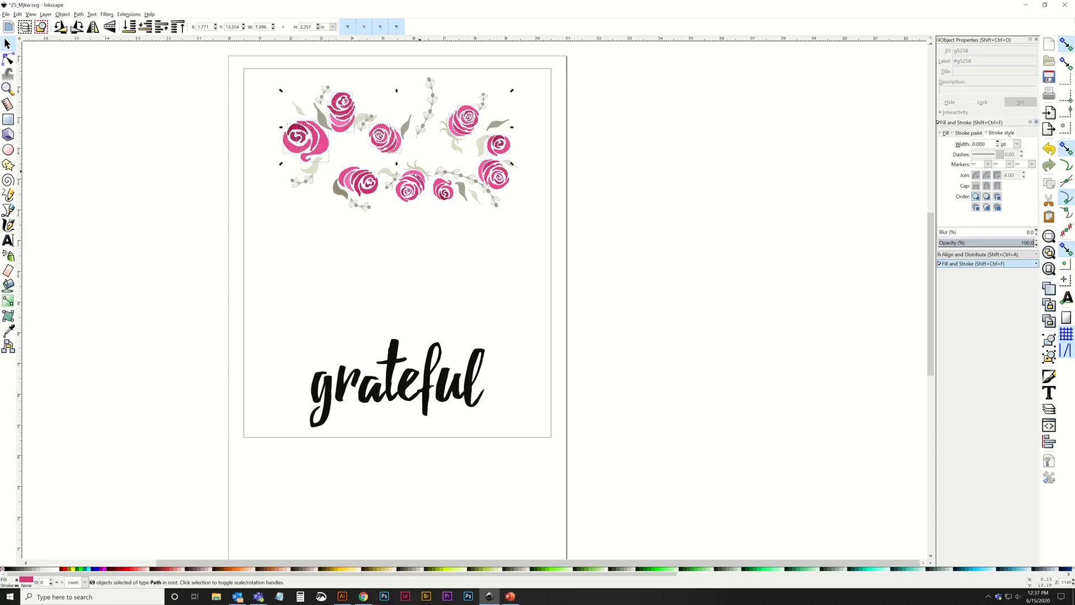
click(62, 15)
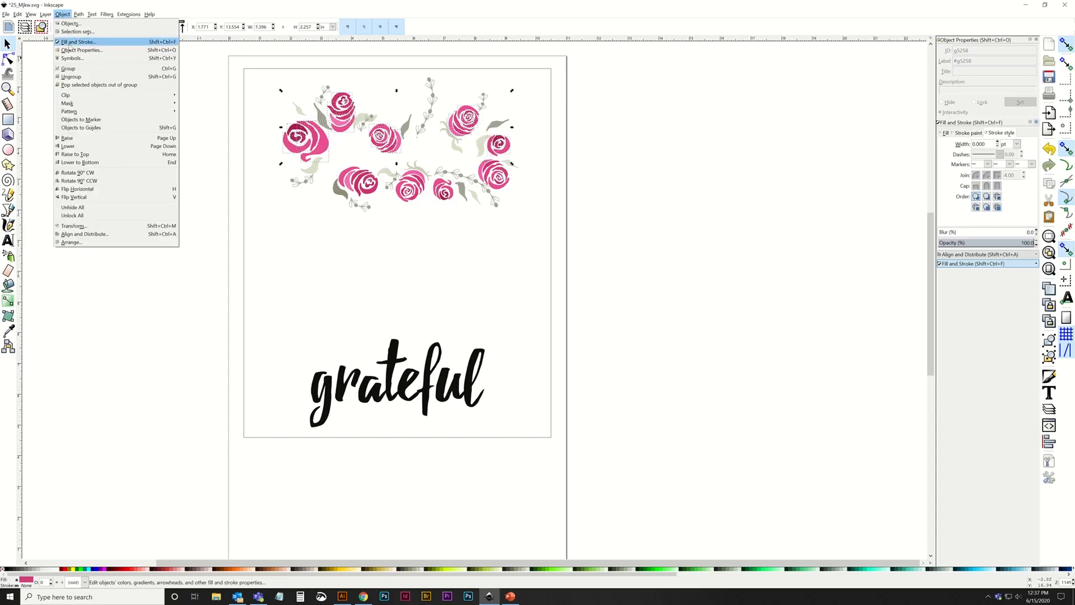
click(67, 70)
click(341, 163)
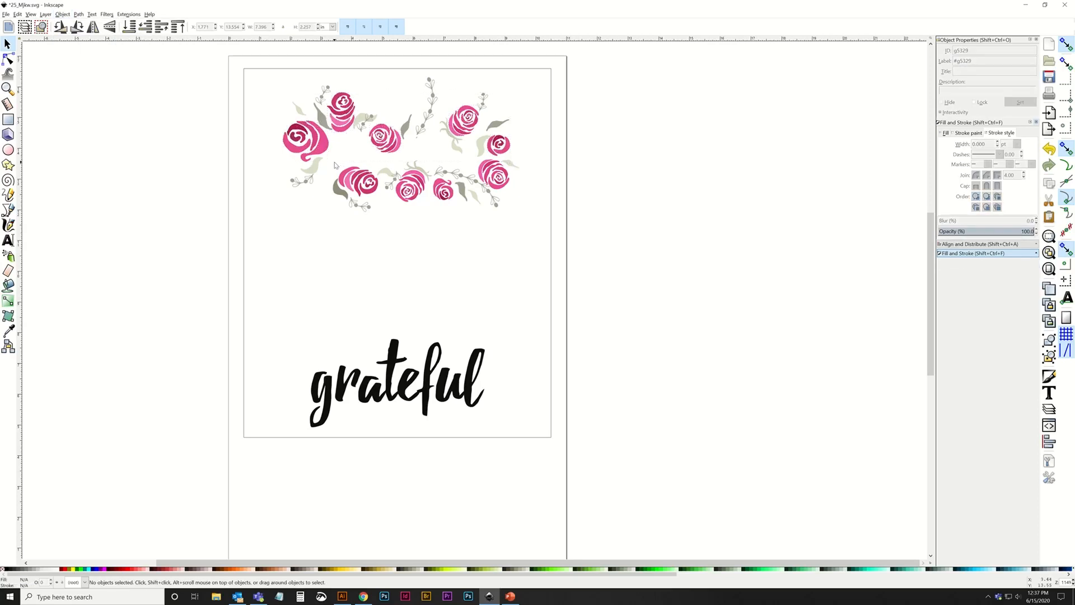
Select the three roses along the lower left and middle of the floral design and group them.
drag(335, 163, 381, 200)
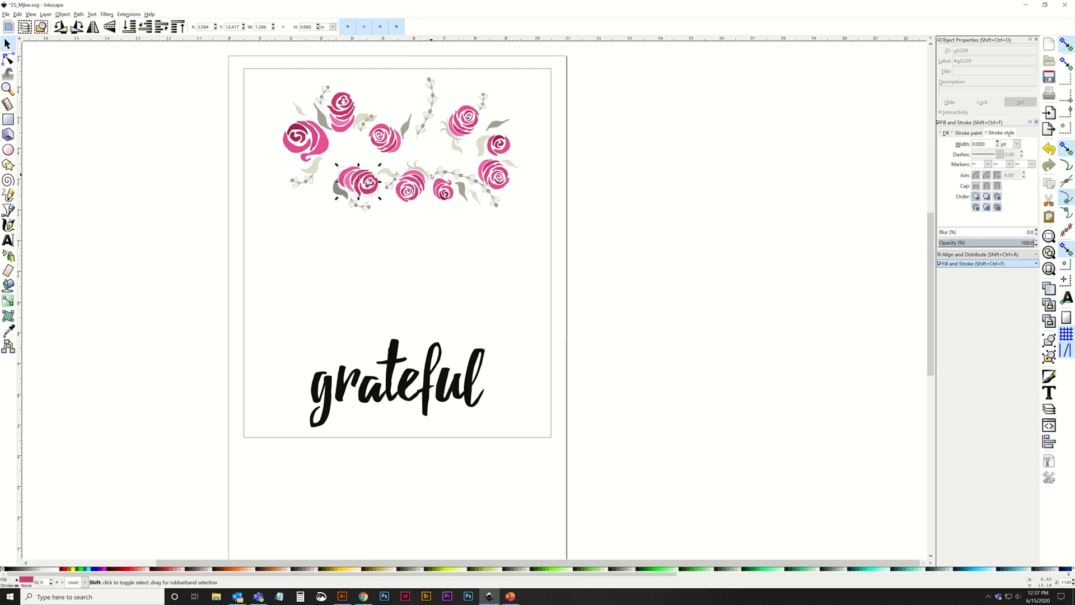
drag(431, 175, 456, 206)
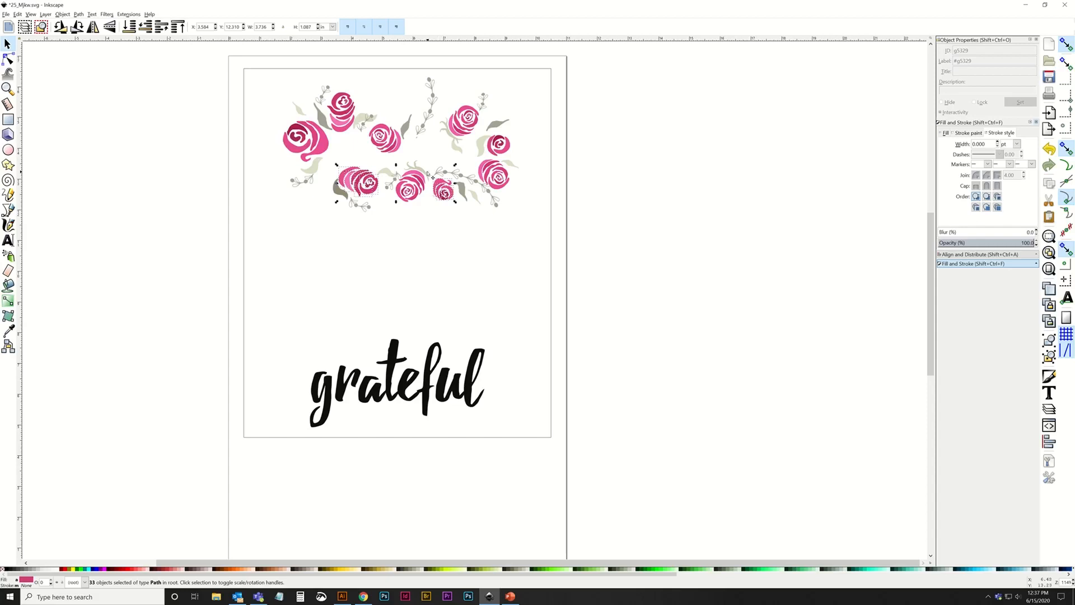
drag(429, 169, 396, 210)
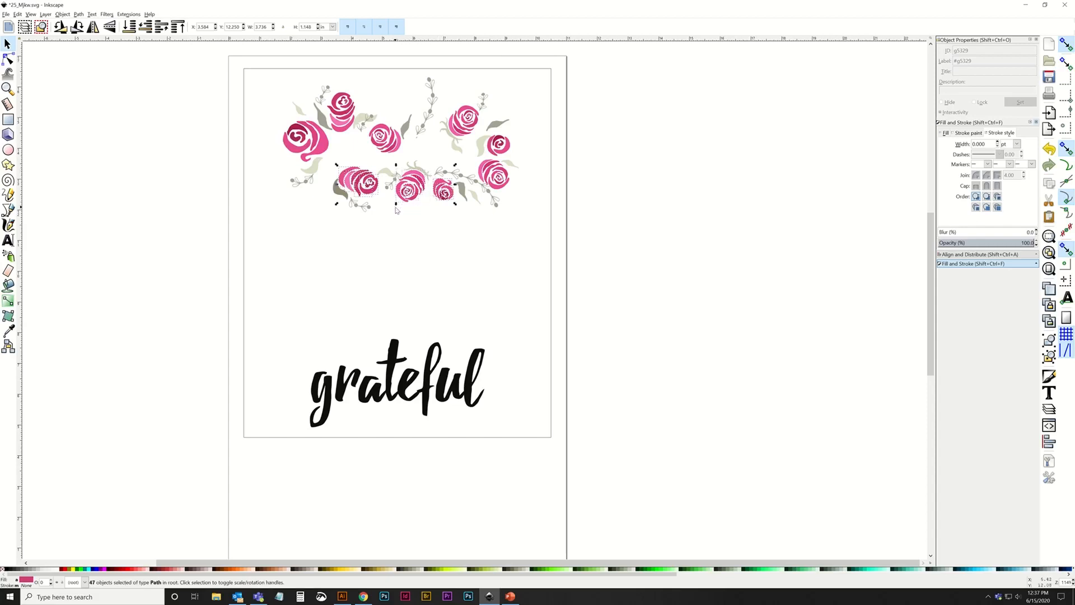
click(63, 16)
click(78, 70)
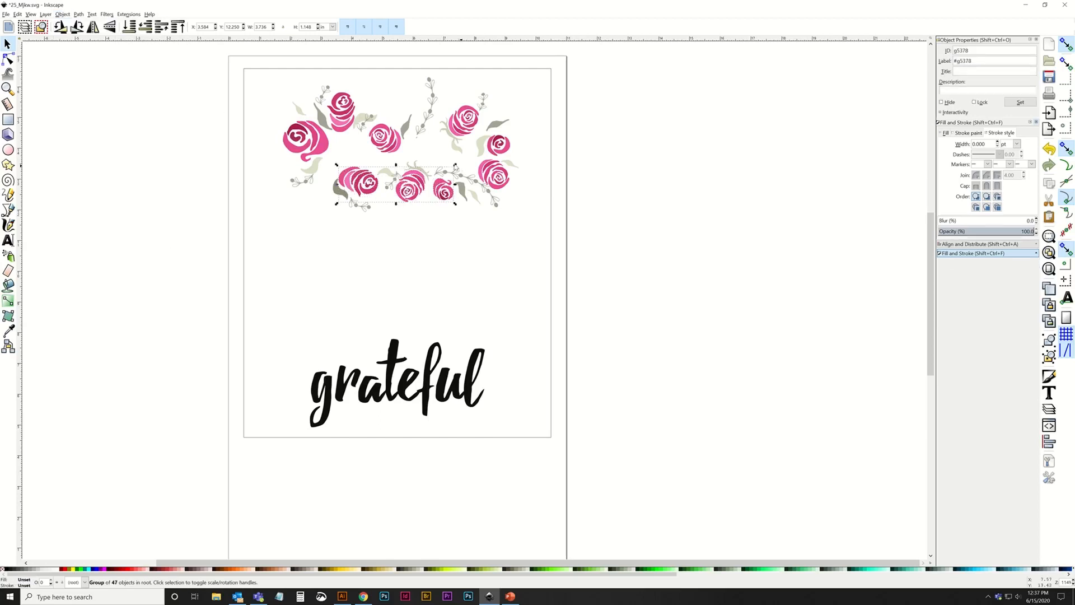
Group the two rose groups together and move them off the page to its right side.
shift+click(407, 150)
click(63, 16)
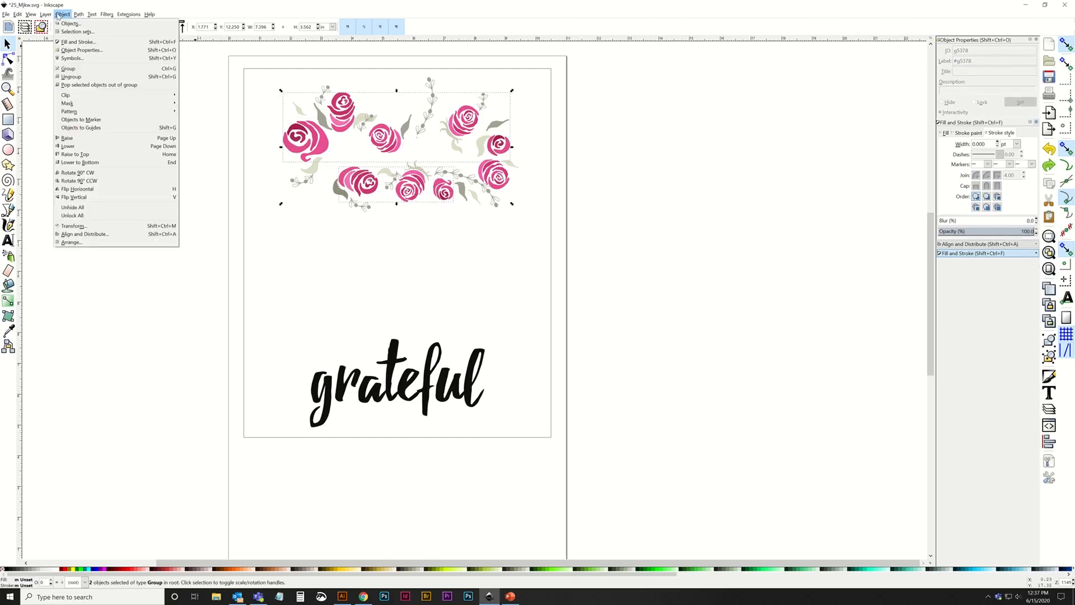
click(79, 71)
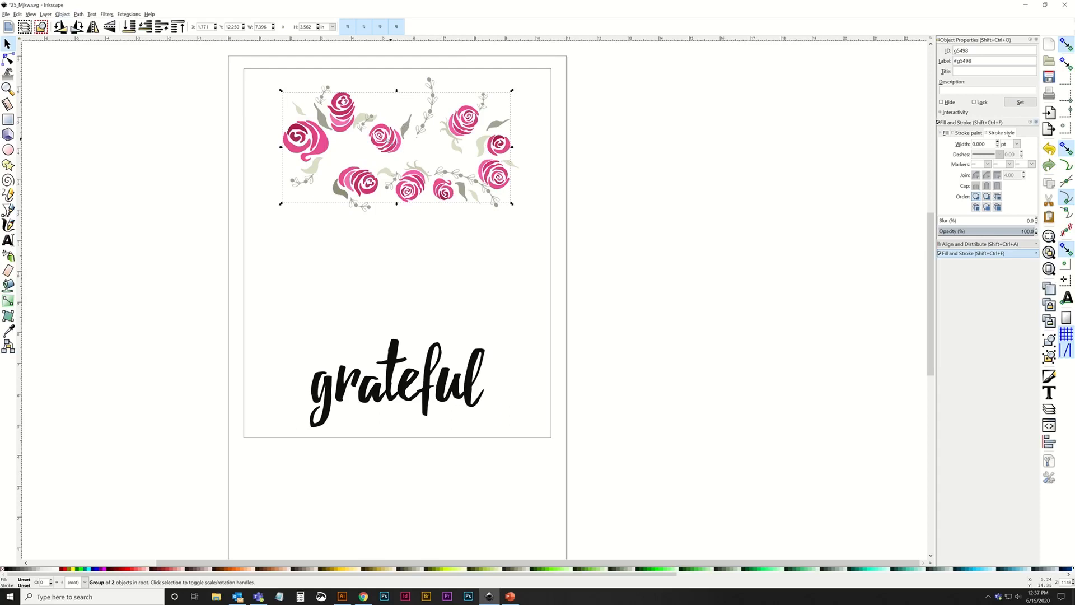
drag(391, 142, 697, 233)
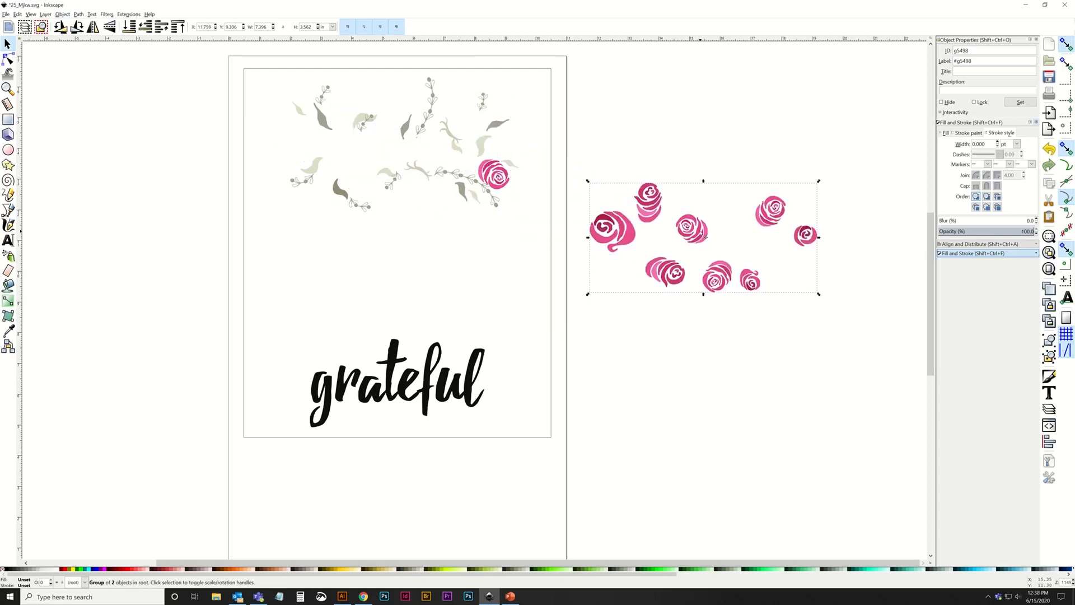
Undo the roses' last move, group the missed rose at the design's lower right, and group it together with the other roses.
key(ctrl+z)
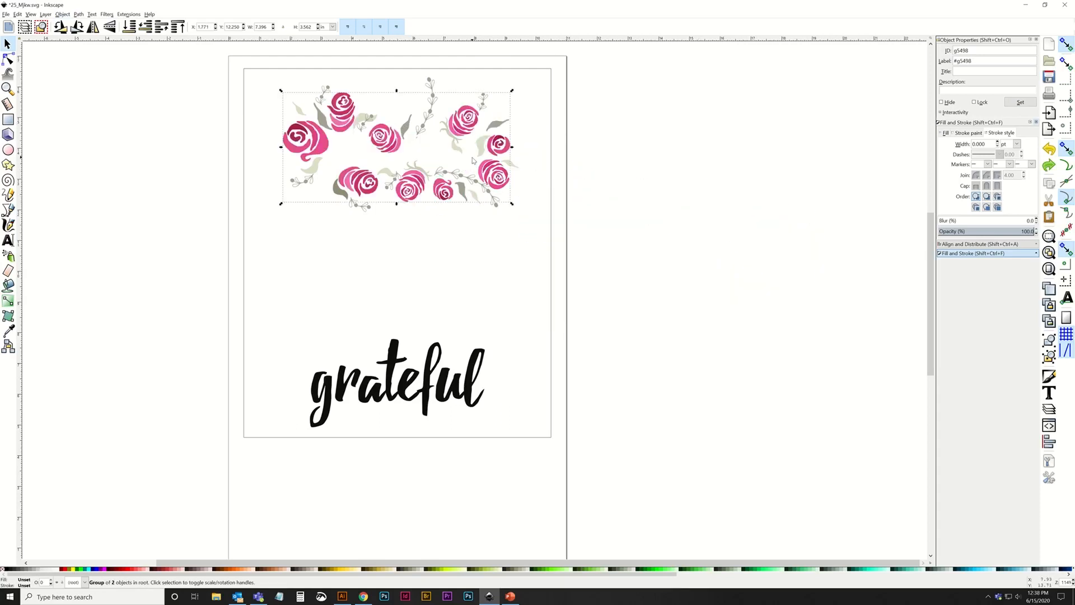
drag(472, 160, 513, 194)
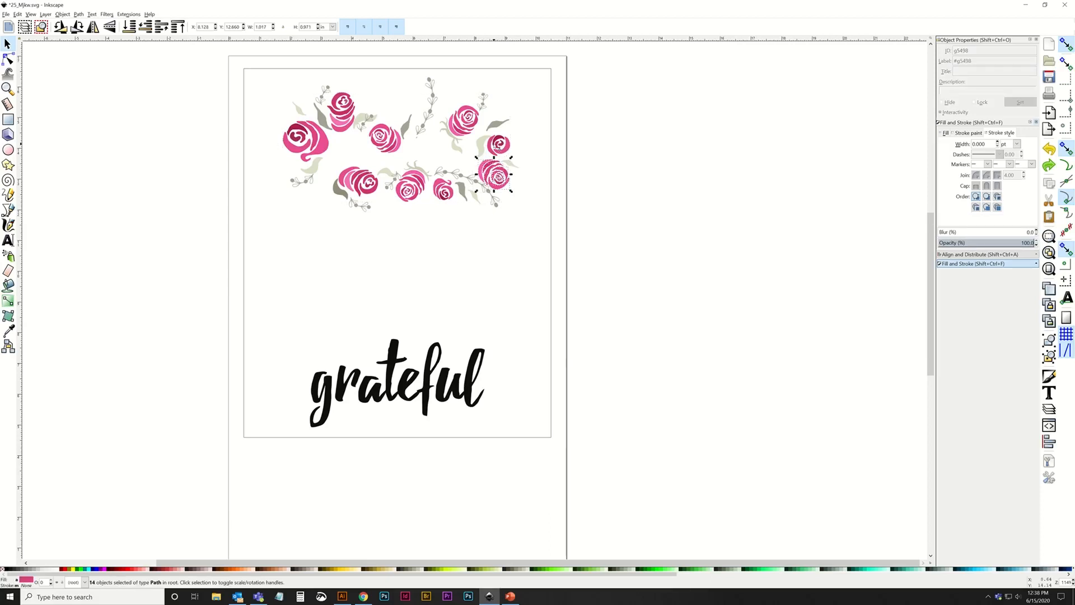
click(61, 14)
click(78, 66)
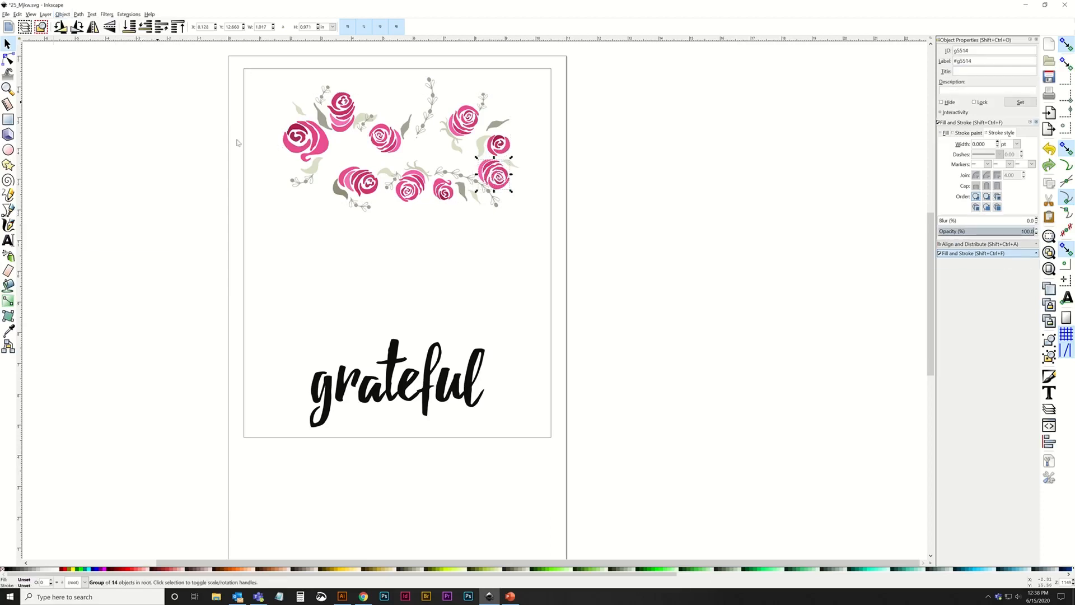
shift+click(417, 182)
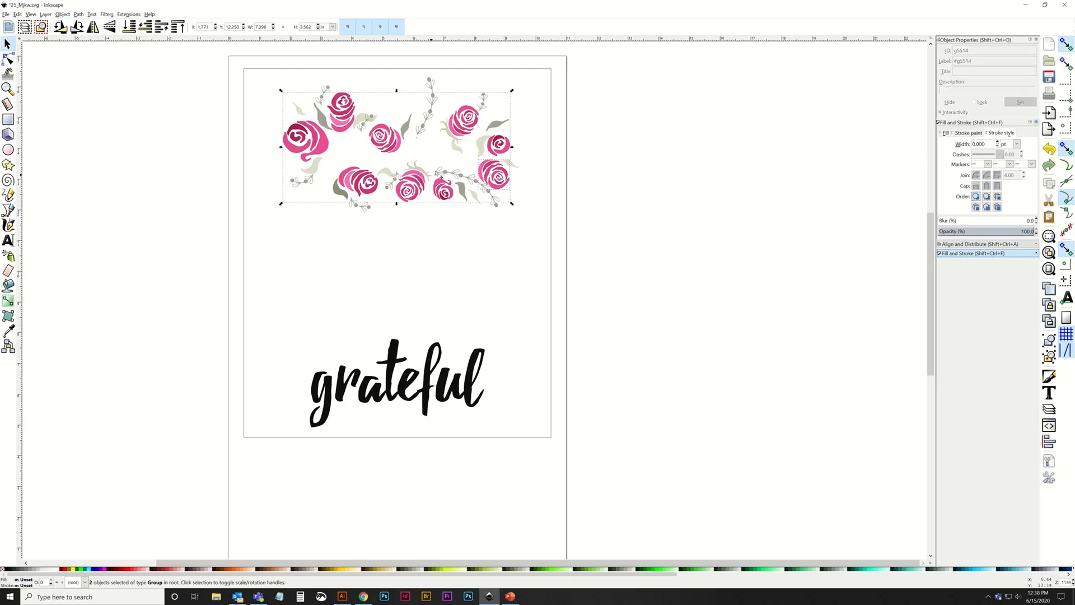
click(61, 14)
click(78, 66)
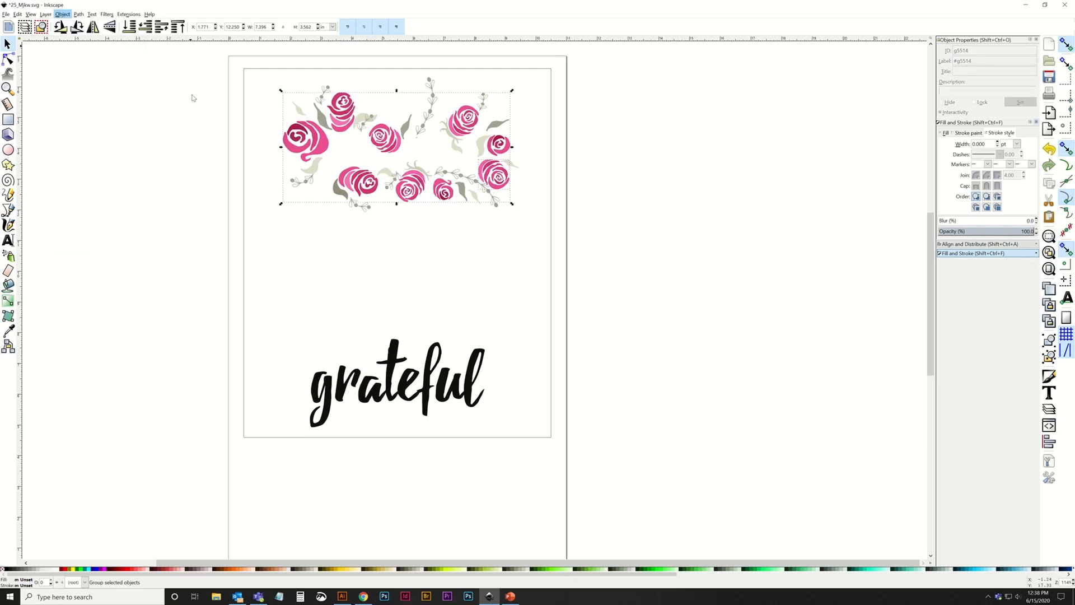
Move the complete rose group off the leaves and place it between the leaves and the word grateful.
drag(389, 143, 663, 208)
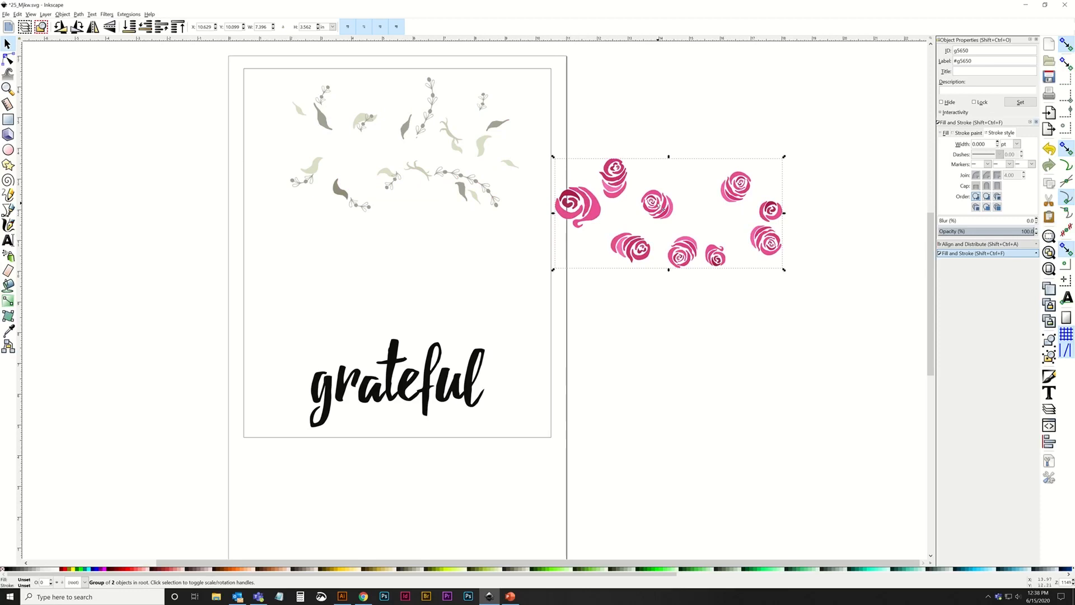
drag(611, 183, 389, 267)
key(ctrl+z)
key(ctrl+z)
click(573, 197)
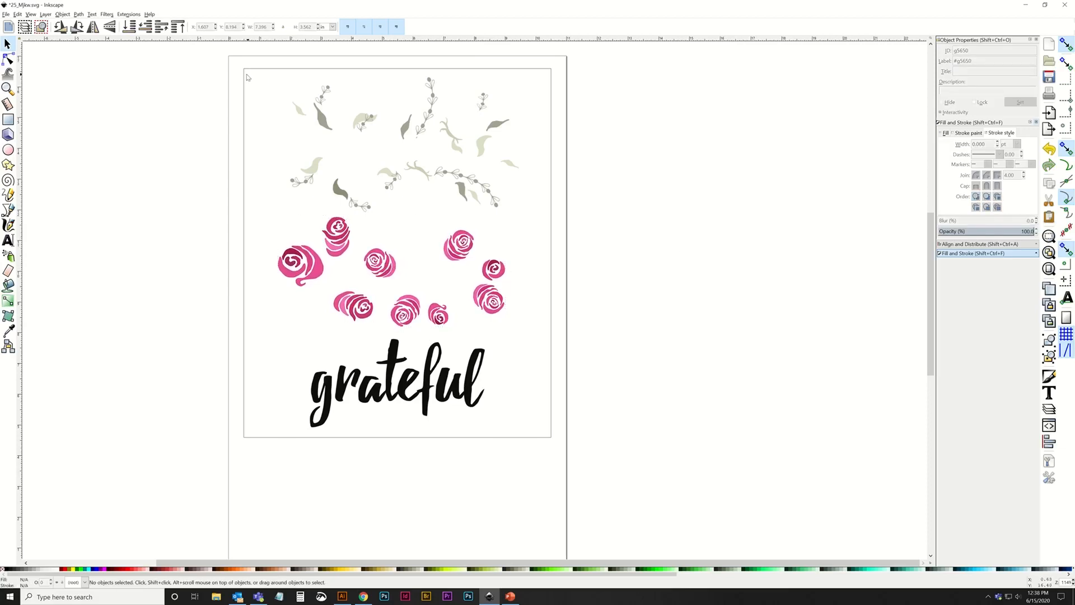
Select all the leaves and sprigs above the roses, group them, and nudge the group slightly toward the page's upper left.
drag(239, 63, 618, 219)
click(62, 14)
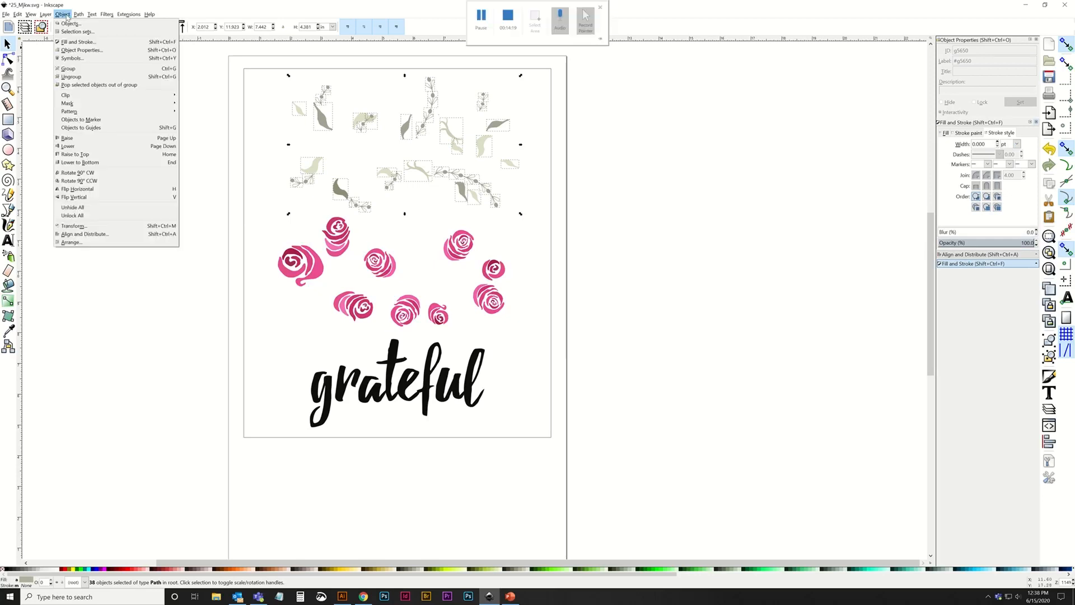
click(68, 68)
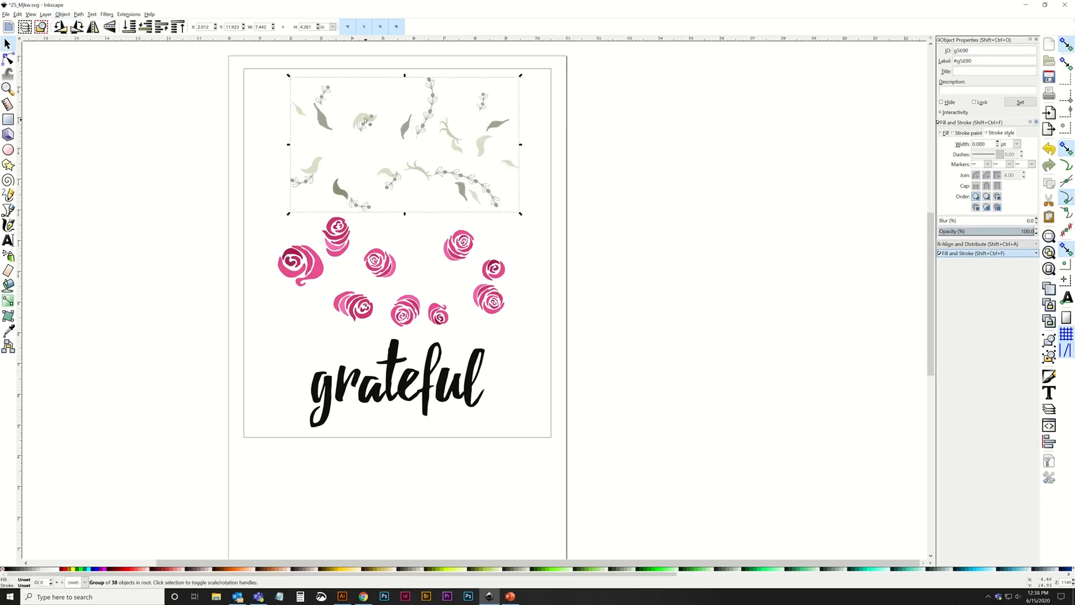
drag(365, 119, 359, 116)
click(507, 128)
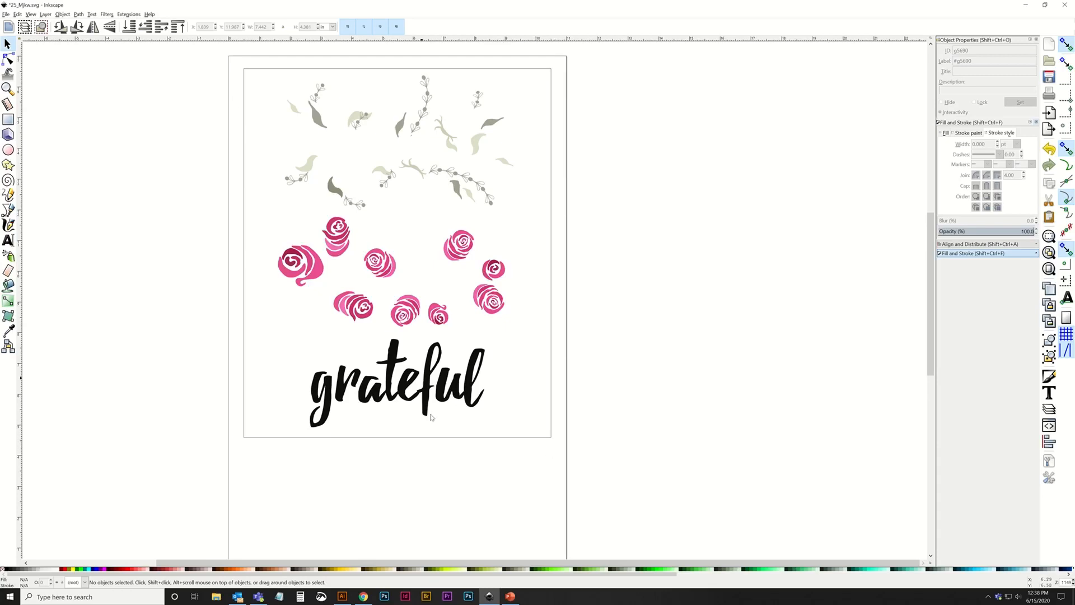
Select the leaf, rose and lettering groups together and scale them down proportionally to about 7.1 in overall width.
drag(256, 75, 581, 479)
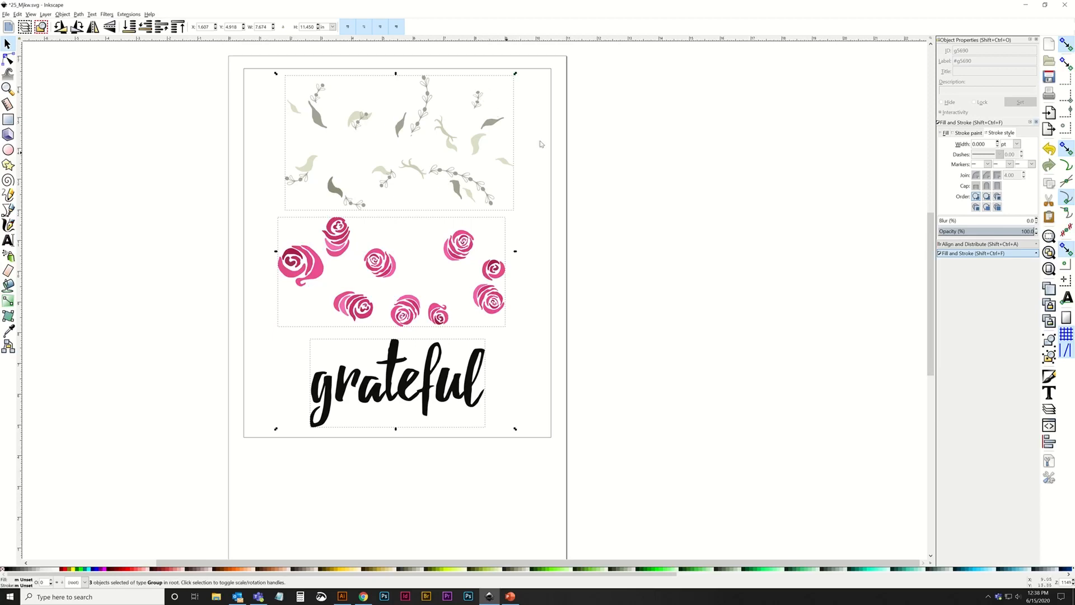
mouse_move(516, 74)
mouse_down()
mouse_move(392, 78)
mouse_move(712, 79)
mouse_move(549, 61)
mouse_move(564, 140)
mouse_move(528, 71)
mouse_up()
drag(516, 74, 498, 146)
click(654, 178)
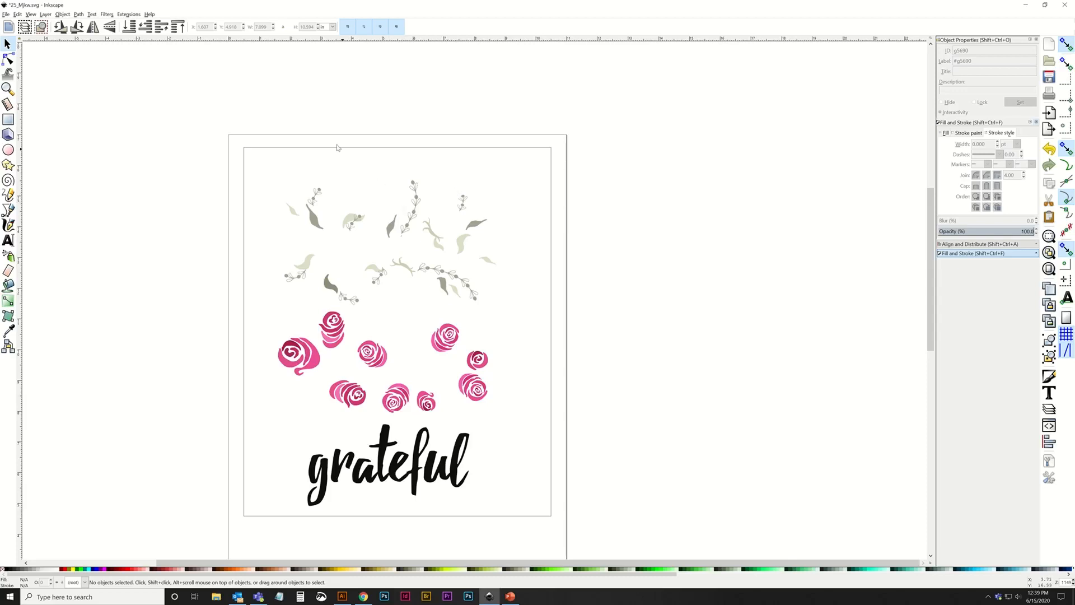
Select all three groups and center each of them horizontally relative to the page.
drag(418, 303, 372, 239)
drag(196, 78, 545, 478)
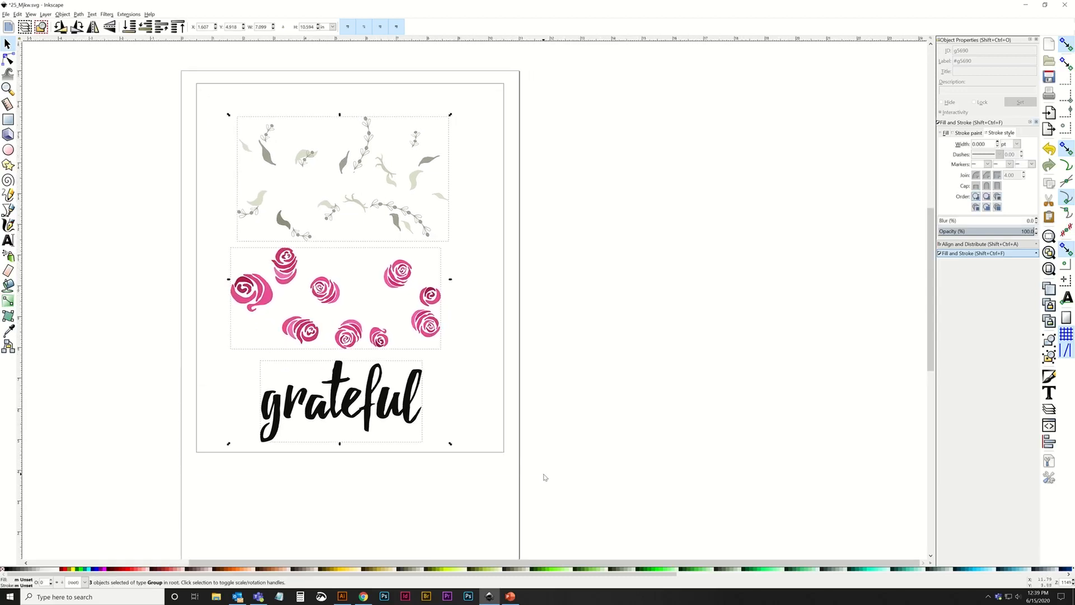
click(1007, 244)
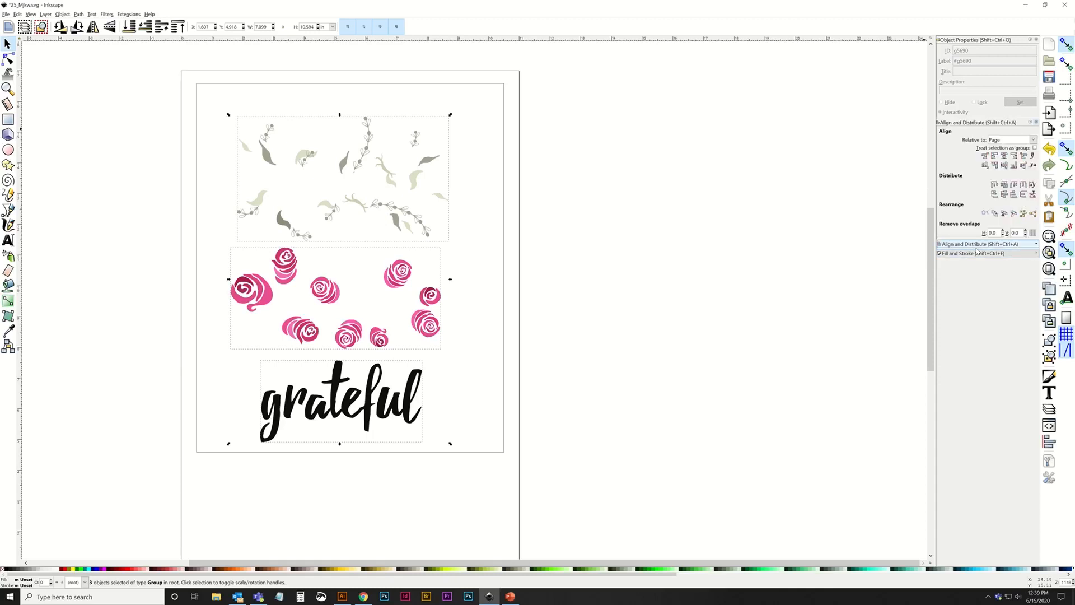
click(1004, 157)
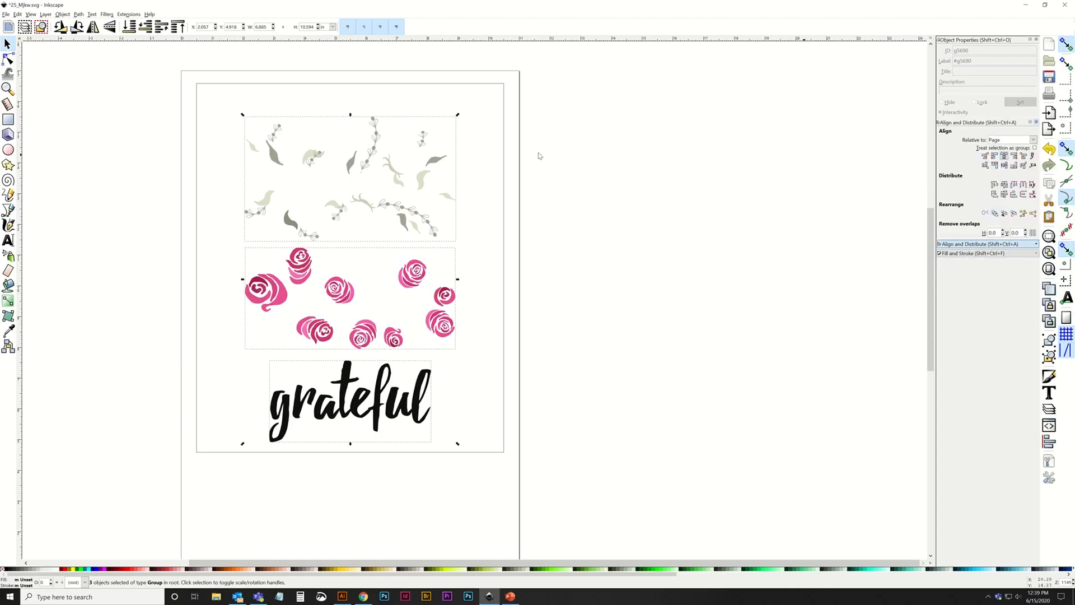
click(516, 167)
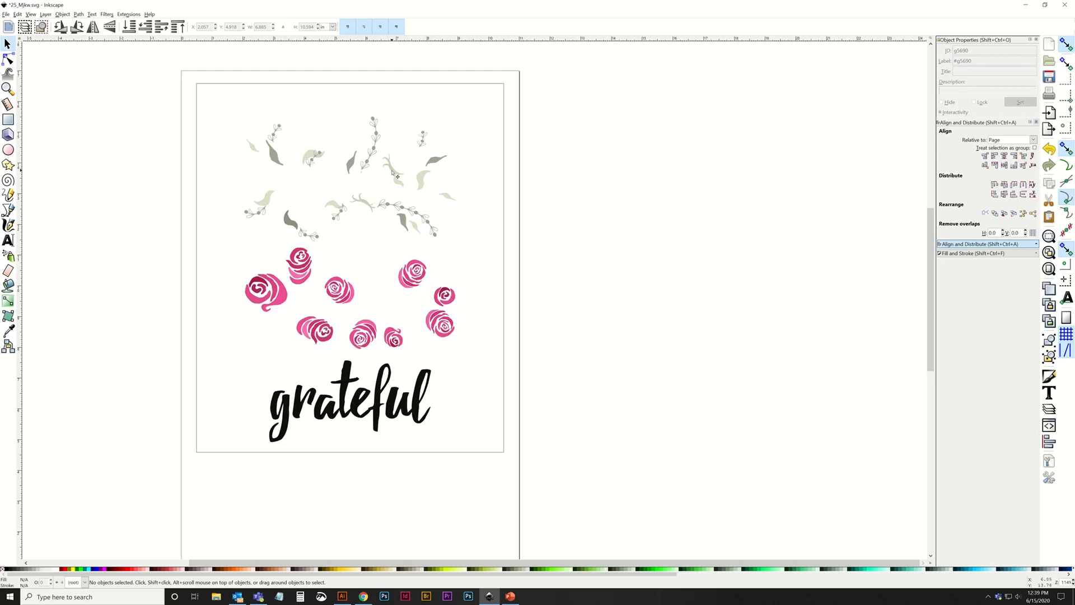
Move the leaf group up near the inner frame's upper edge and the rose group slightly up to spread the three groups apart.
click(399, 175)
drag(392, 169, 392, 146)
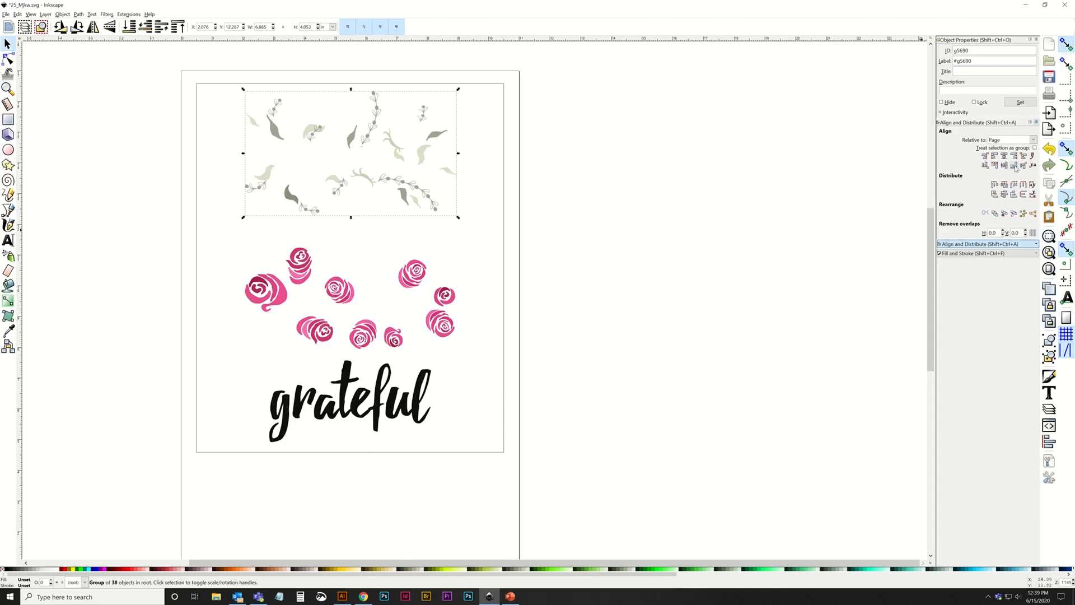
click(708, 216)
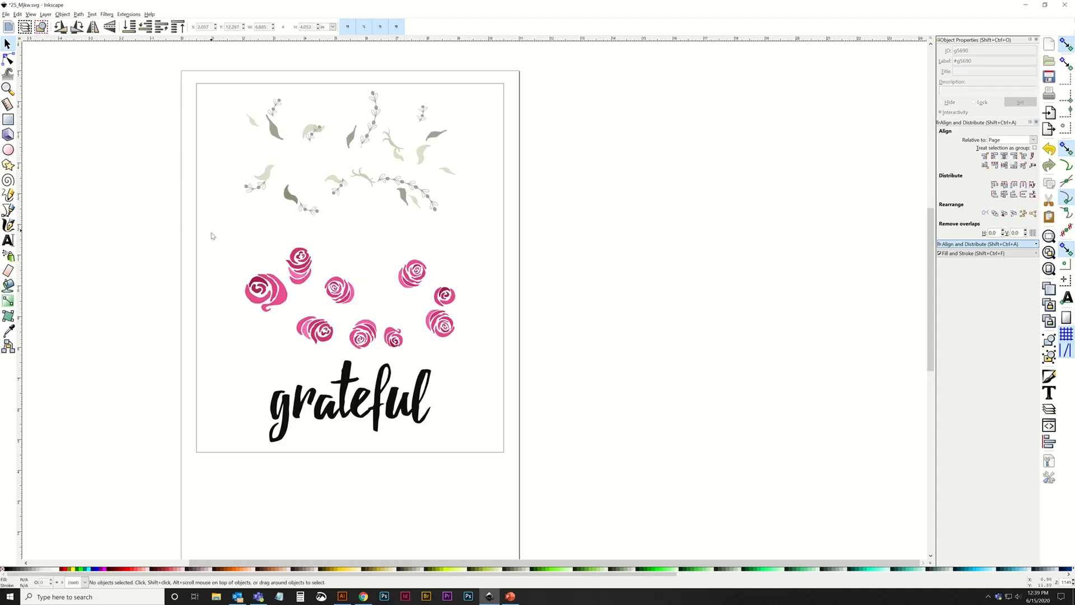
click(290, 406)
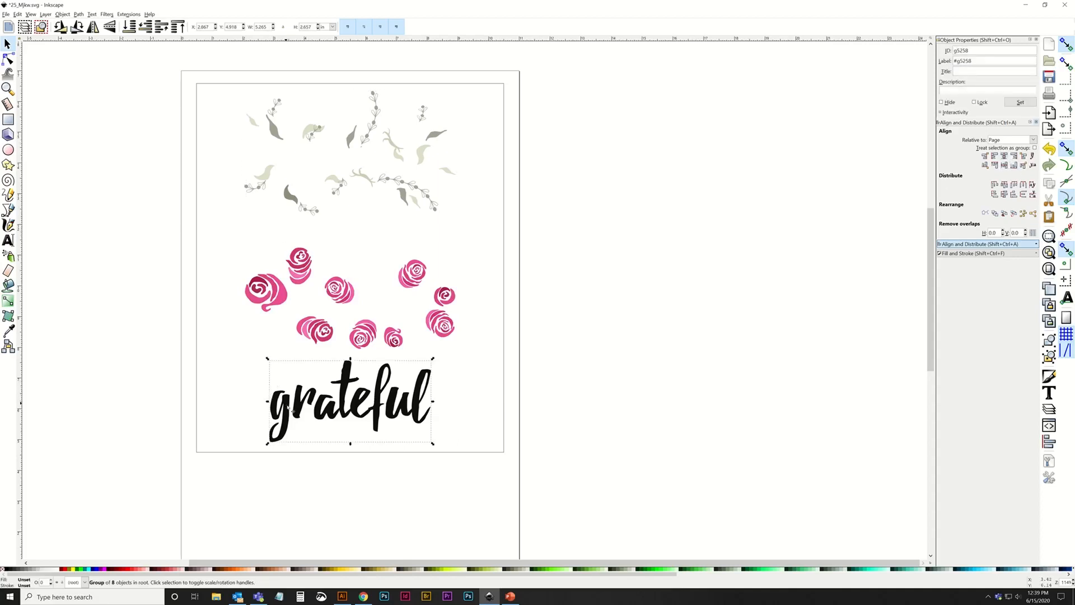
click(268, 291)
drag(286, 302, 285, 294)
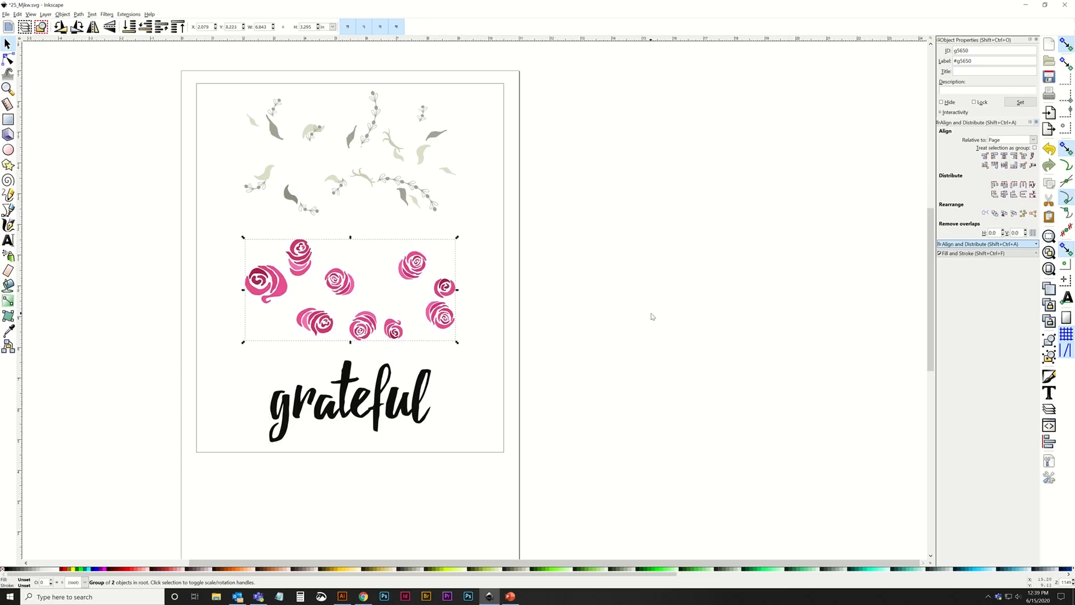
Select all three groups and scale them down proportionally to about 6.5 in overall width.
drag(211, 78, 566, 452)
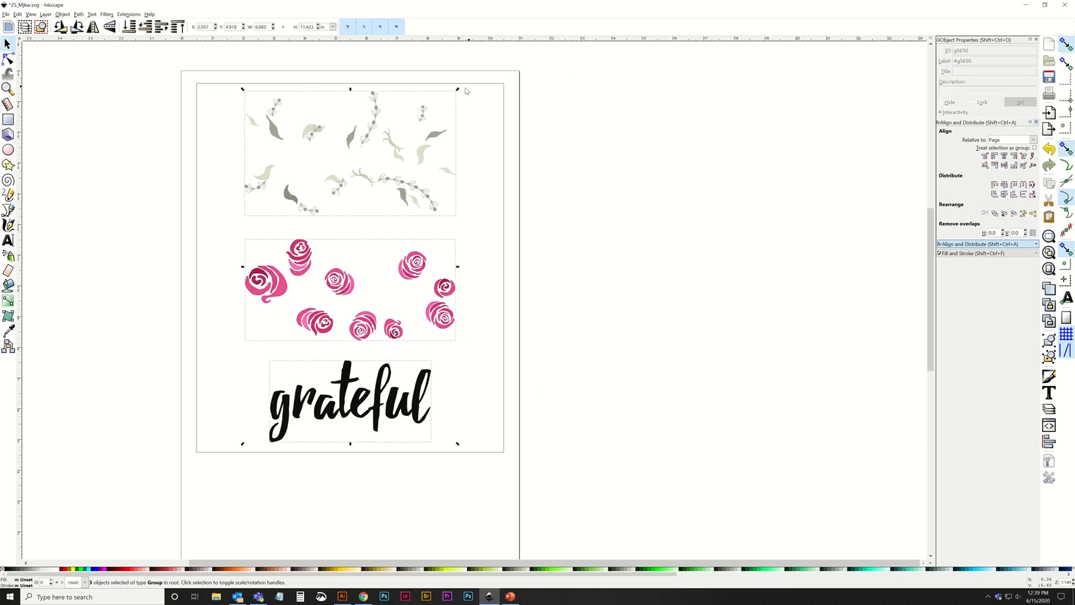
drag(458, 90, 446, 107)
click(387, 162)
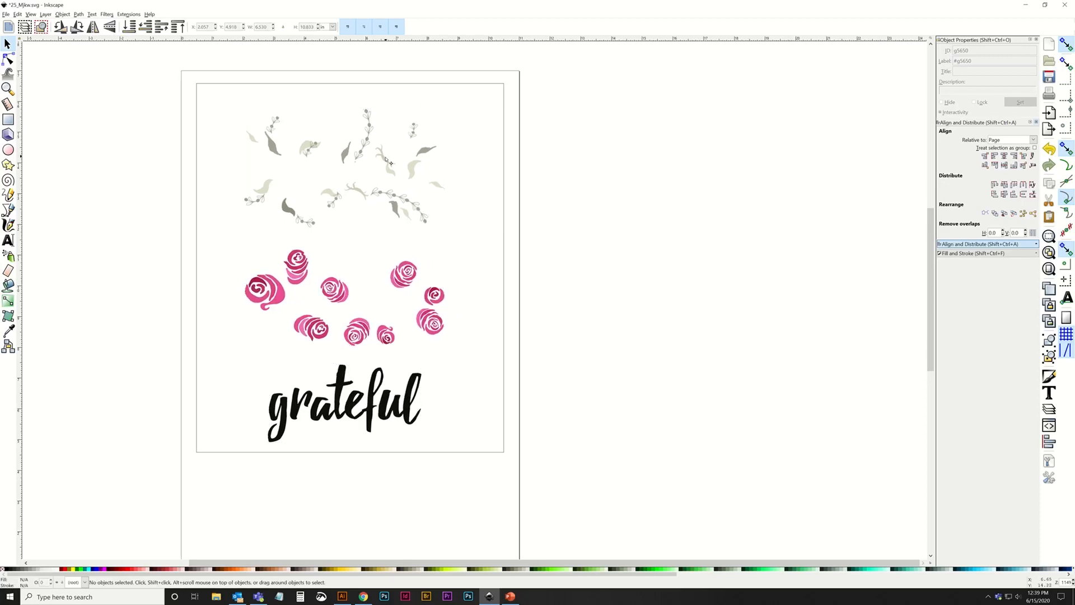
Move the leaf group and the rose group slightly up, centering each one horizontally on the page.
drag(386, 162, 385, 147)
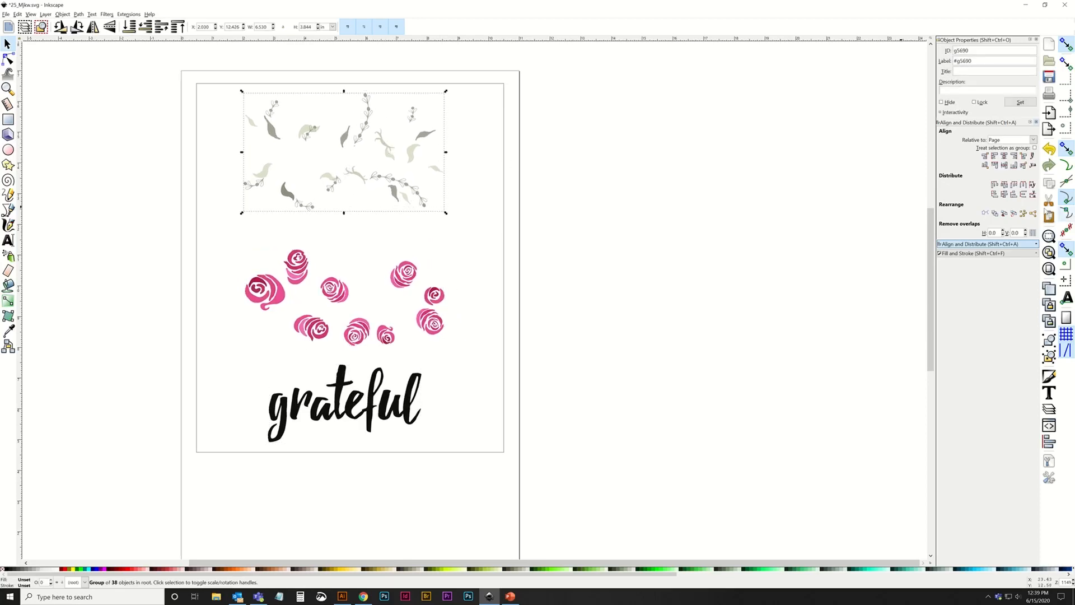
click(1004, 157)
click(543, 242)
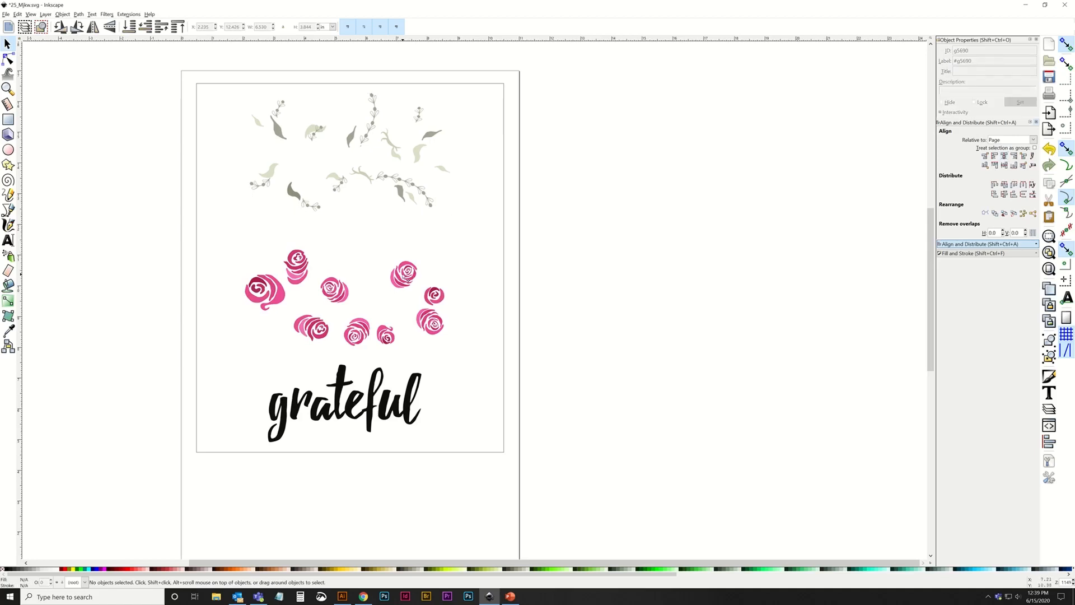
drag(407, 276, 408, 263)
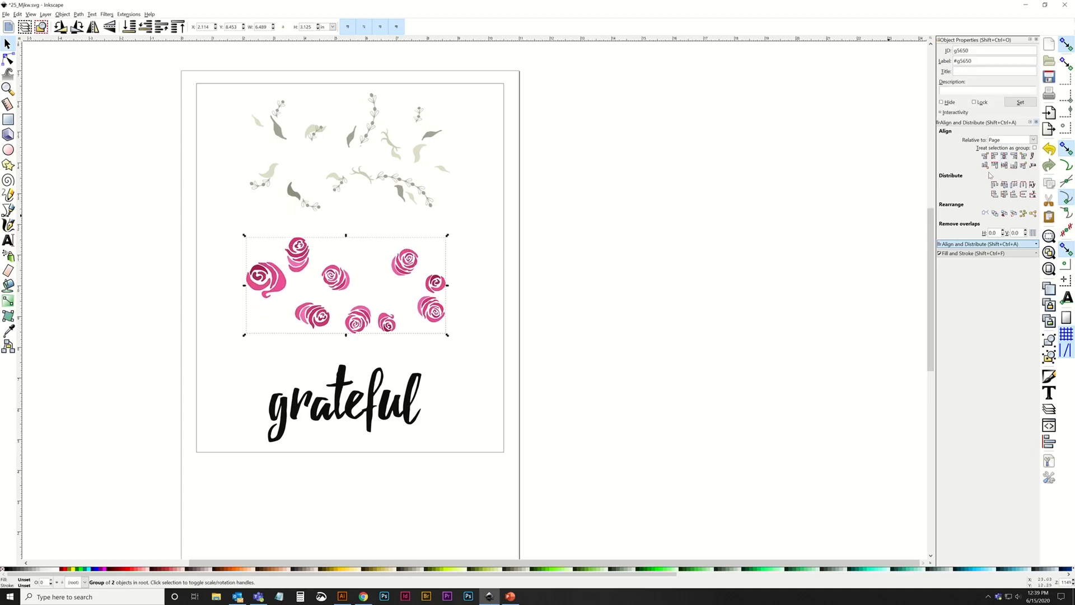
click(1004, 157)
click(422, 419)
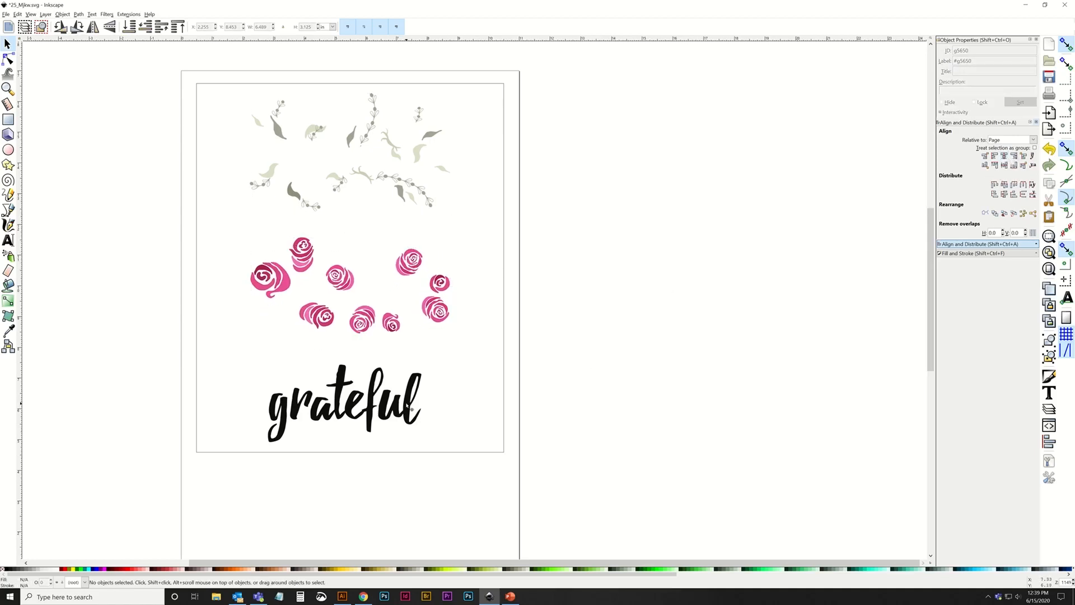
Nudge the word grateful slightly up and center it horizontally on the page.
click(410, 408)
click(1004, 156)
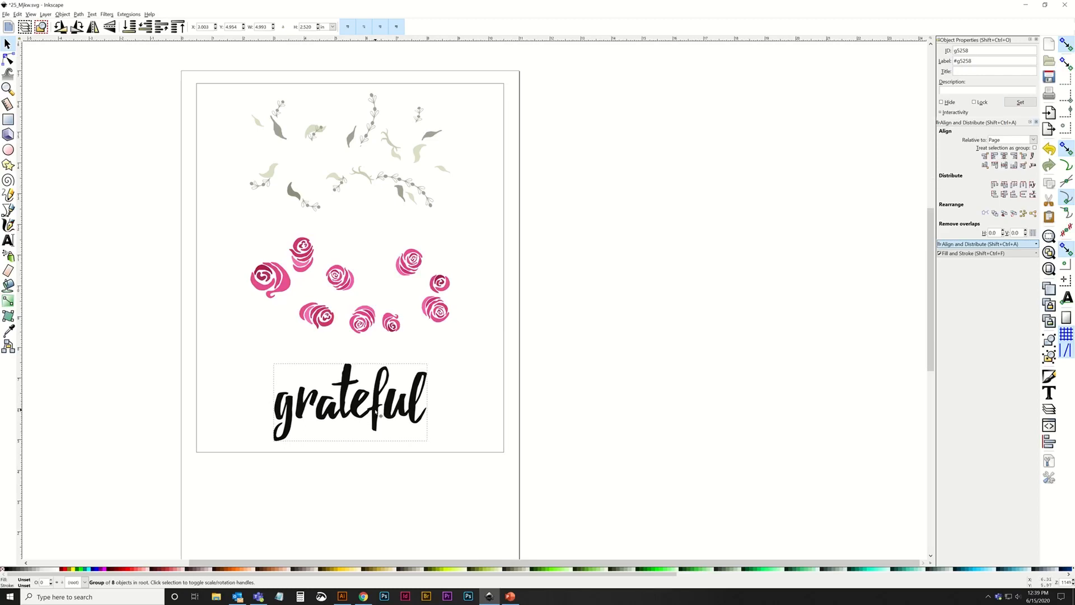
drag(380, 418, 380, 411)
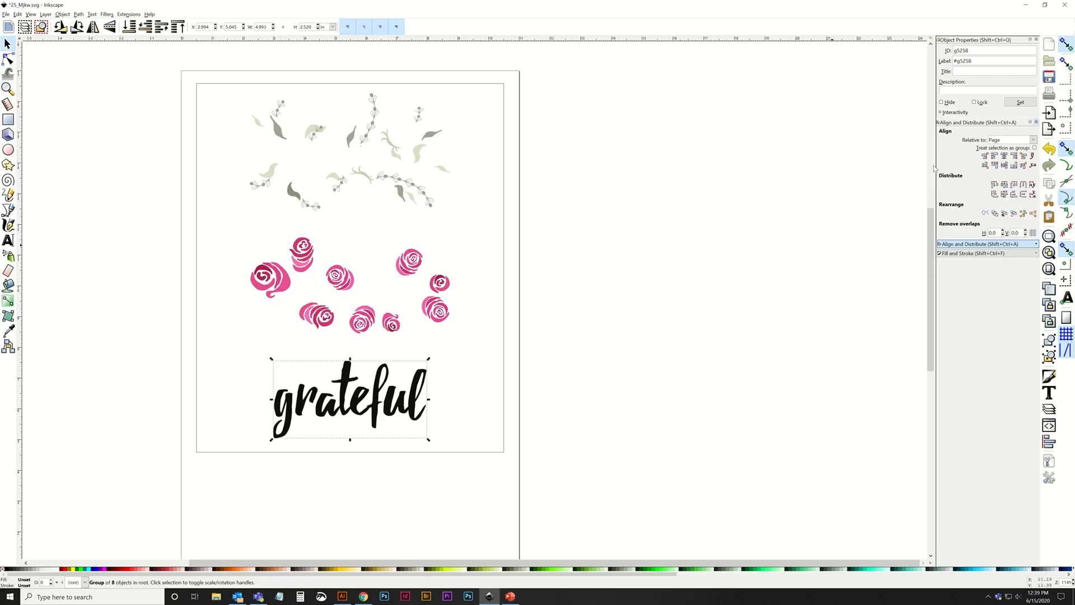
click(1004, 160)
click(673, 317)
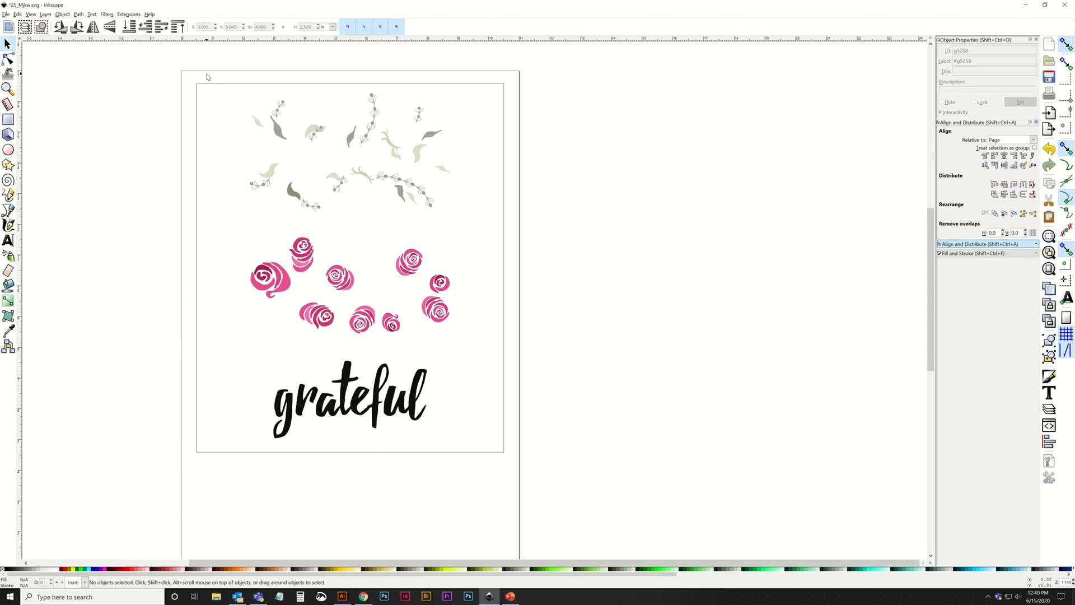
Give all three groups a flat black fill with CMYK values 0, 0, 0, 100.
drag(206, 70, 593, 513)
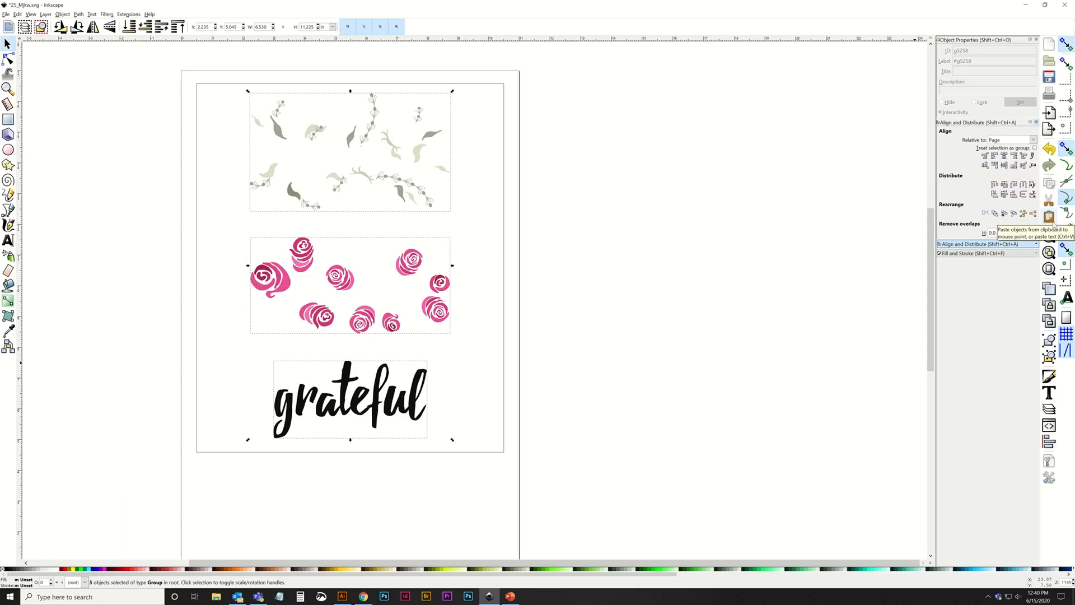
click(975, 254)
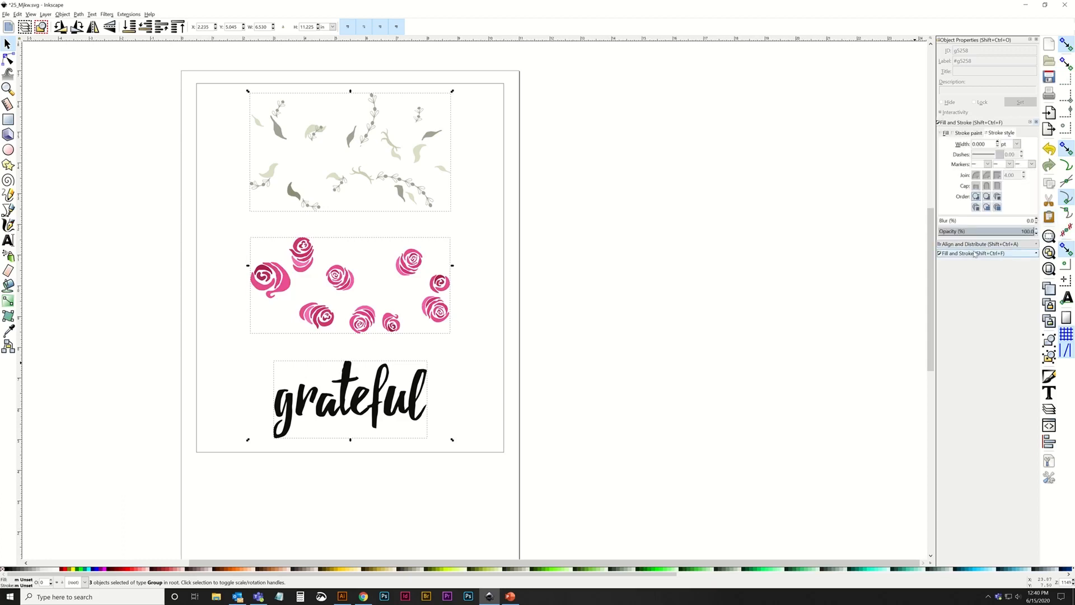
click(945, 133)
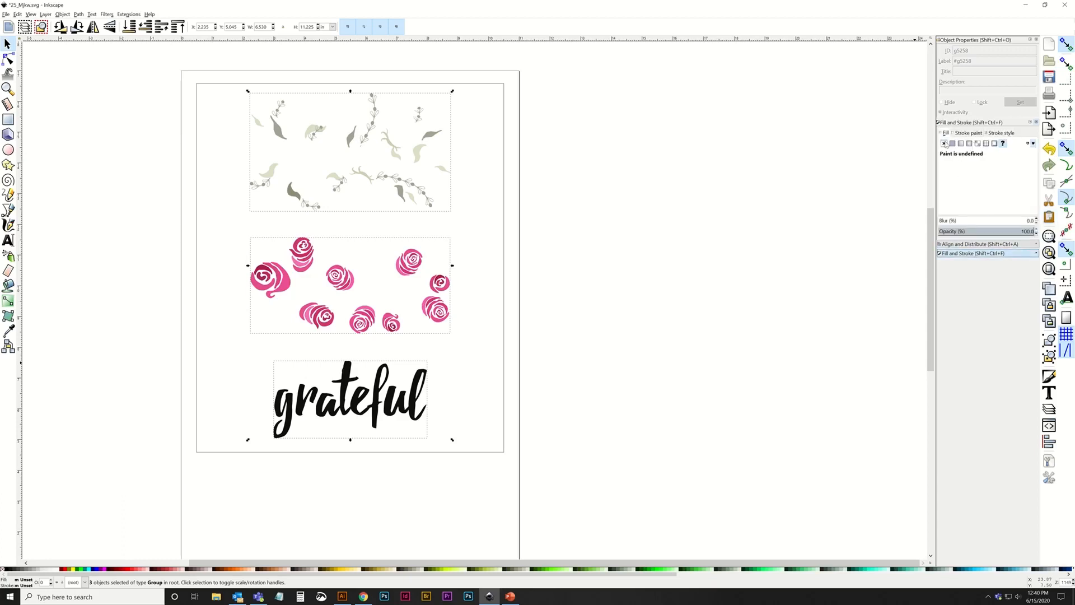
click(953, 144)
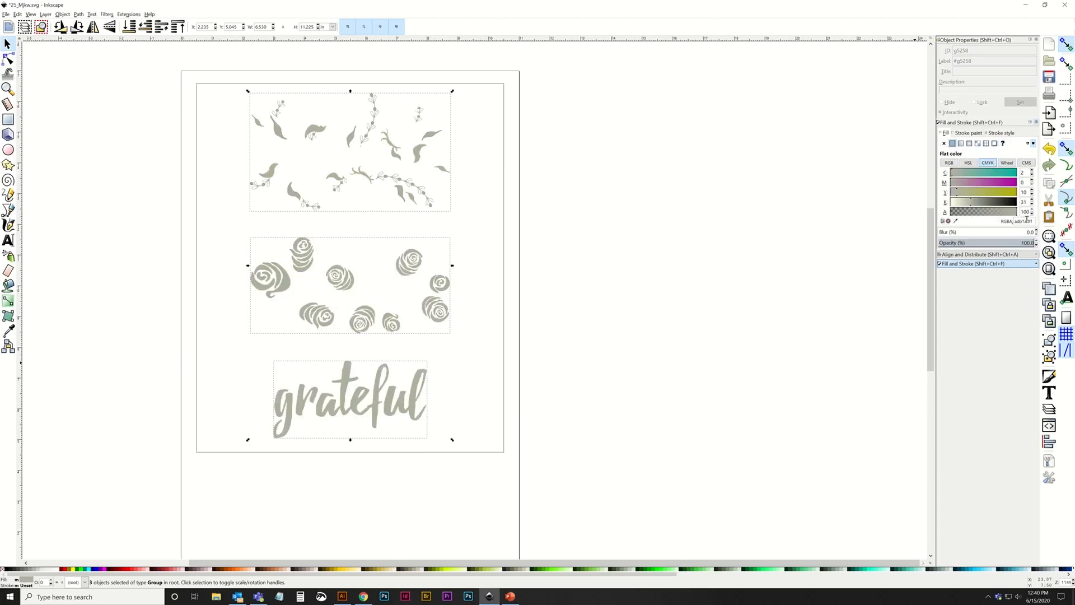
drag(1027, 173, 816, 185)
text(0)
key(Tab)
text(100)
key(Return)
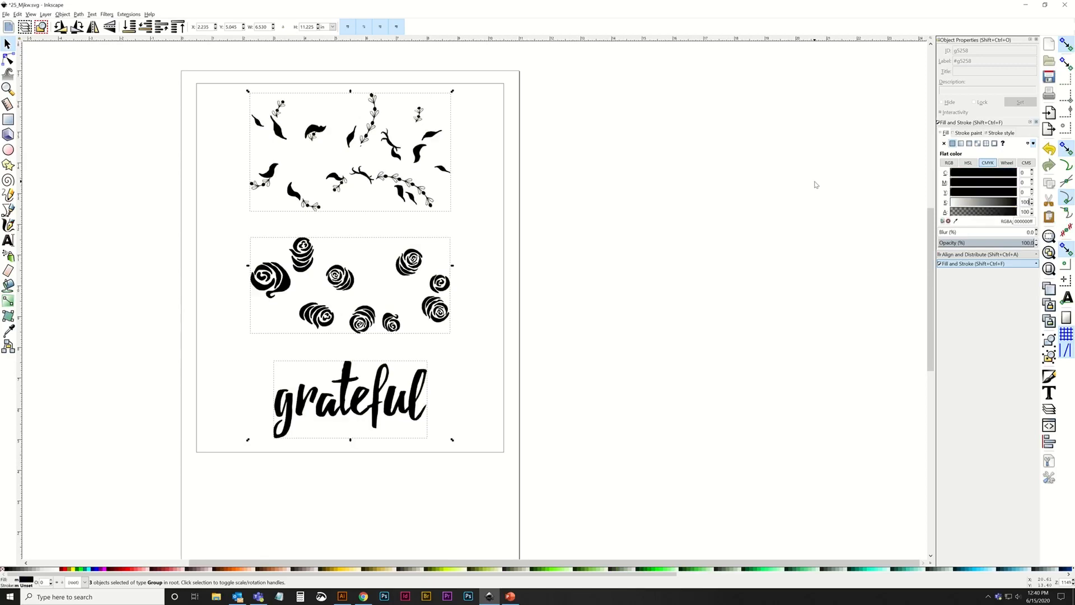
click(547, 150)
key(Delete)
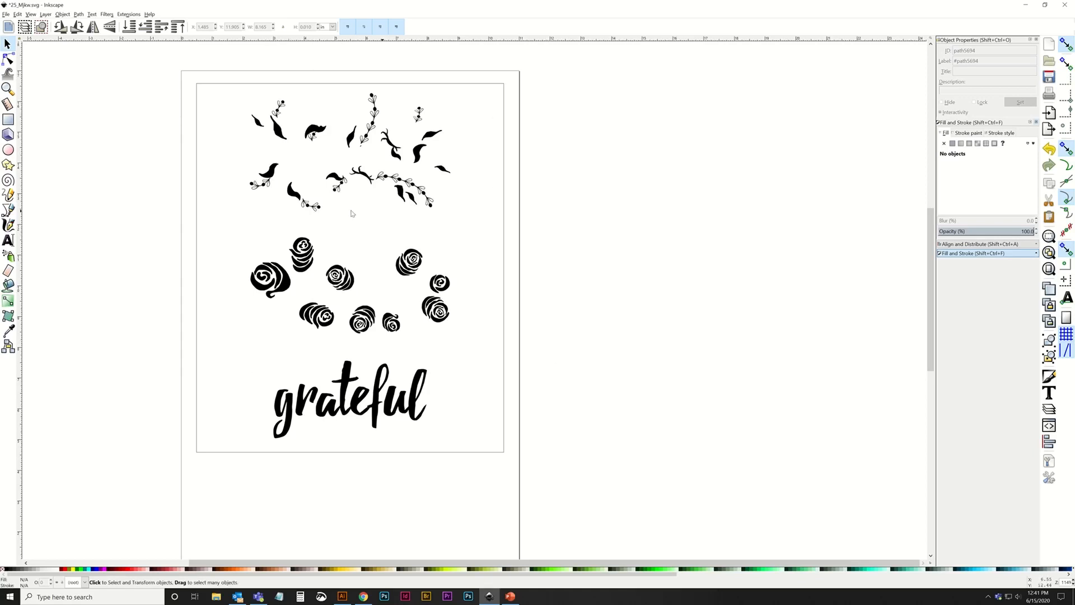
Draw a straight horizontal line about 9.2 in long between the leaf group and the rose group.
click(8, 210)
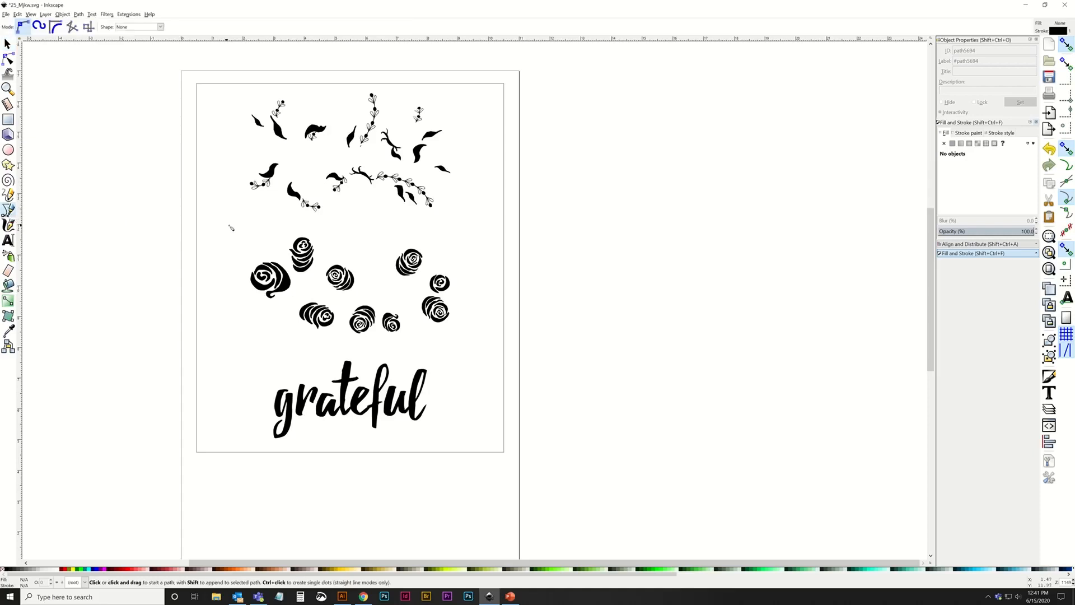
click(211, 224)
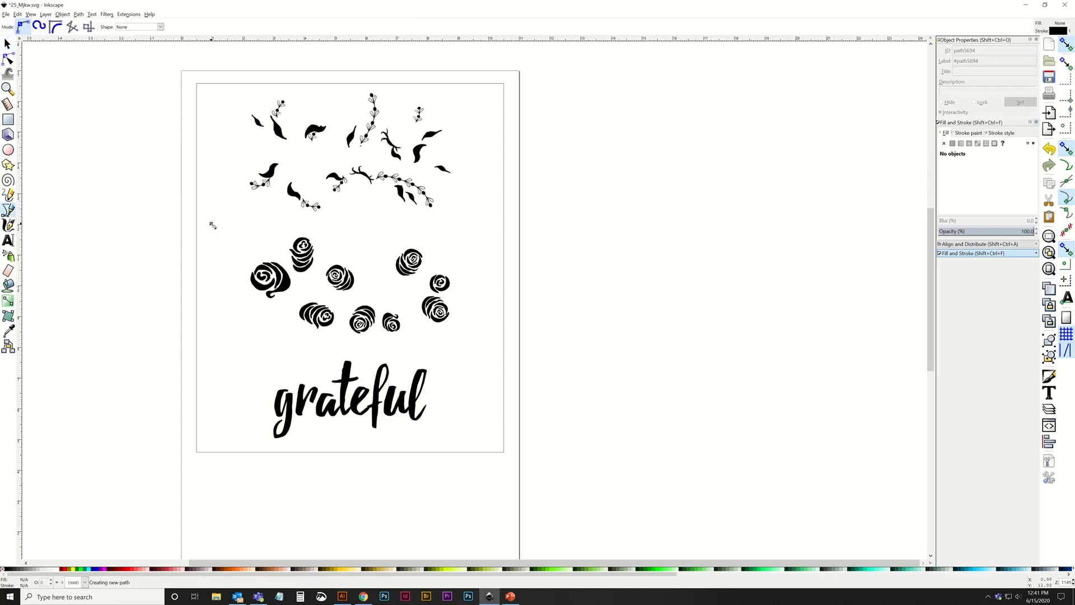
click(493, 224)
click(8, 44)
click(99, 69)
click(8, 44)
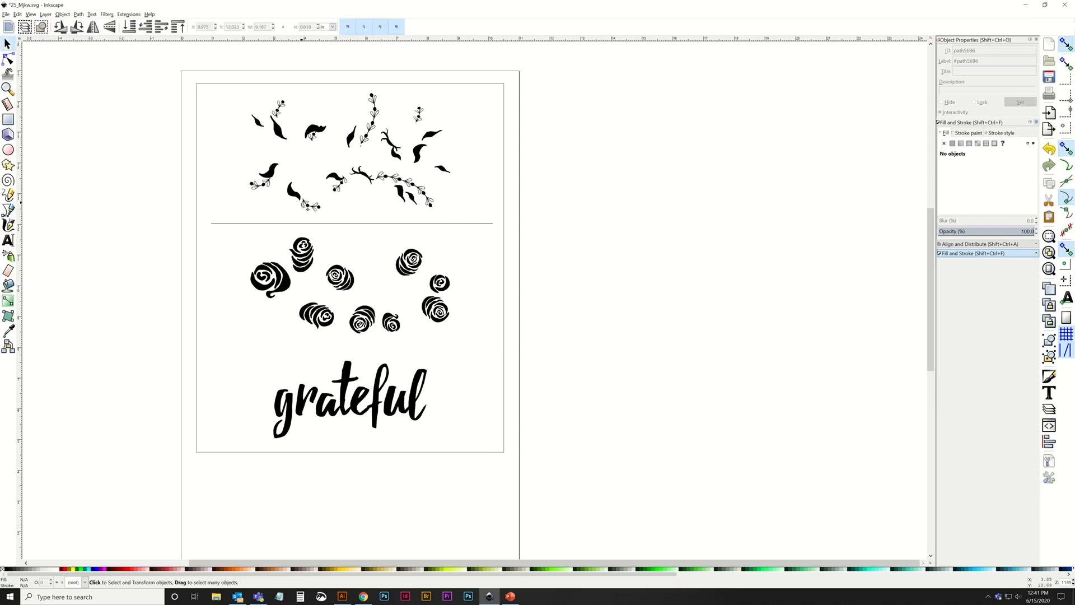
Set the stroke width of the line below the leaves to 2 pt.
click(303, 224)
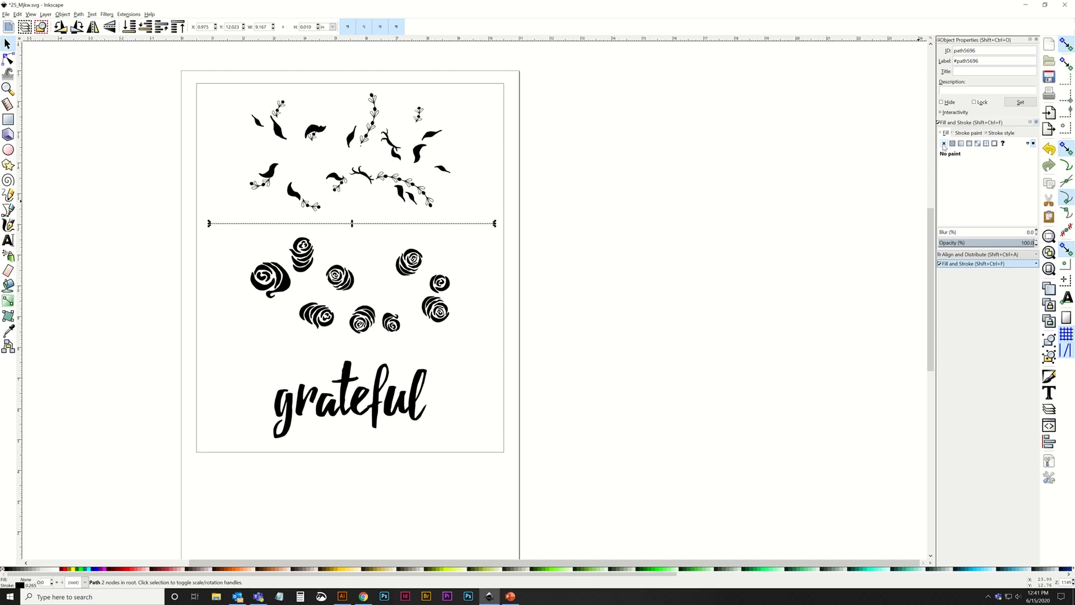
click(966, 133)
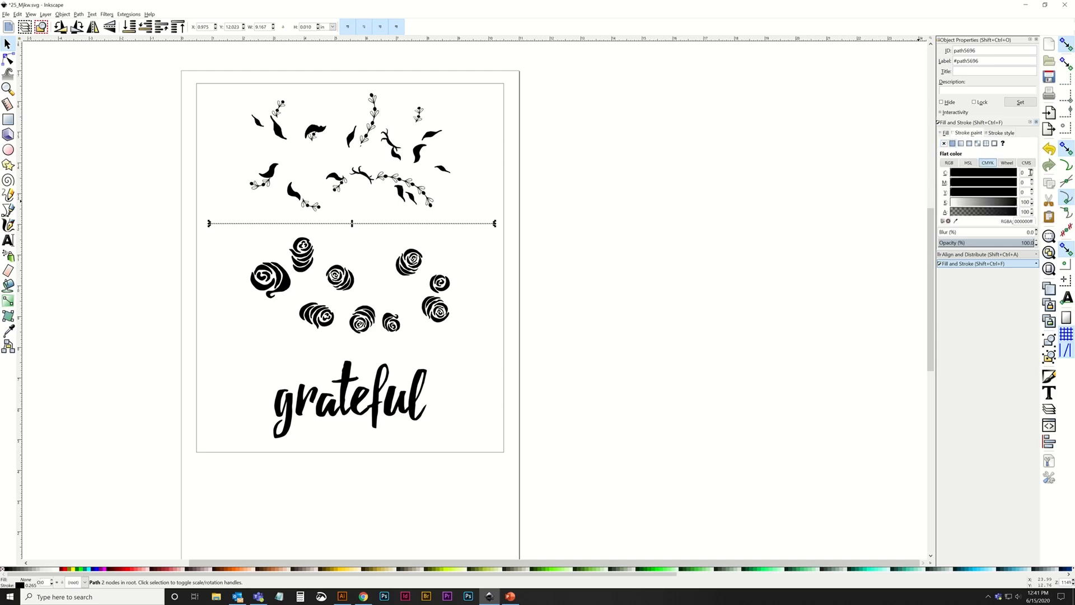
click(1001, 134)
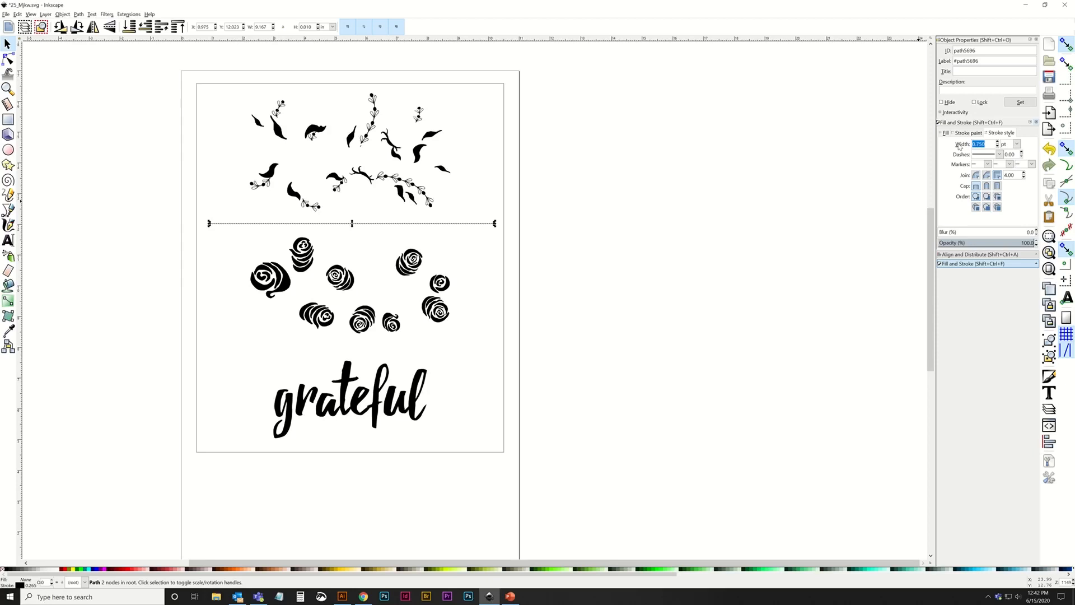
text(2)
key(Return)
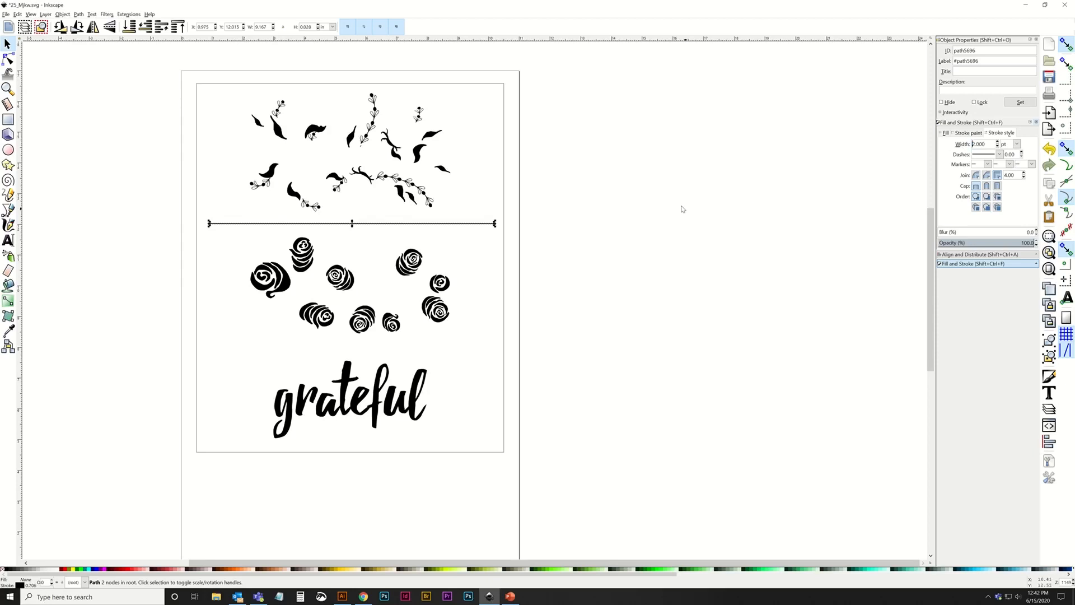
click(578, 213)
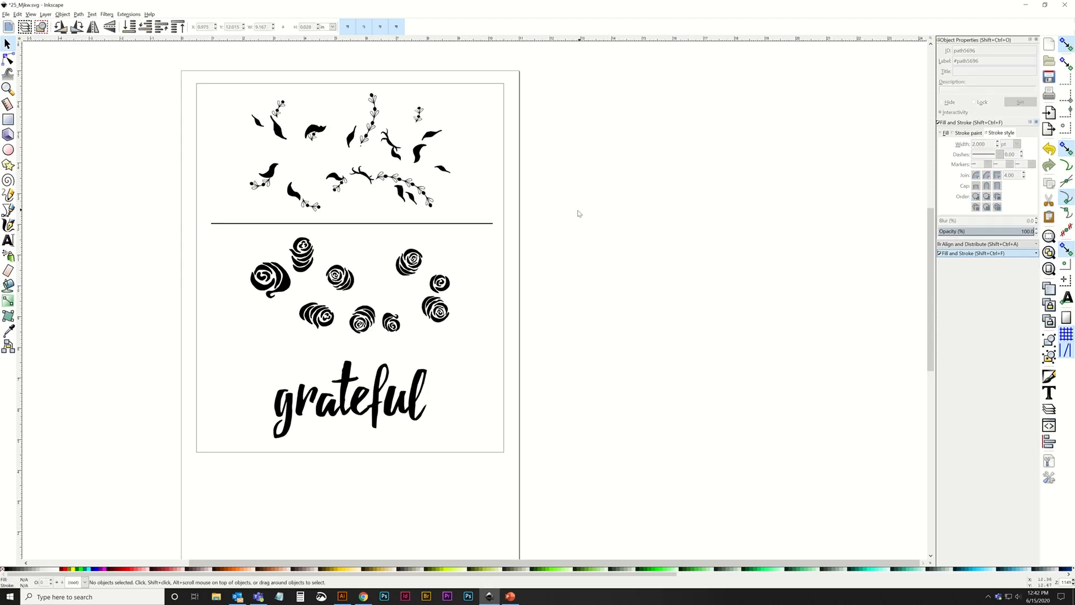
Duplicate the divider line, place the copy between the roses and the word grateful, and center both lines horizontally on the page.
click(470, 225)
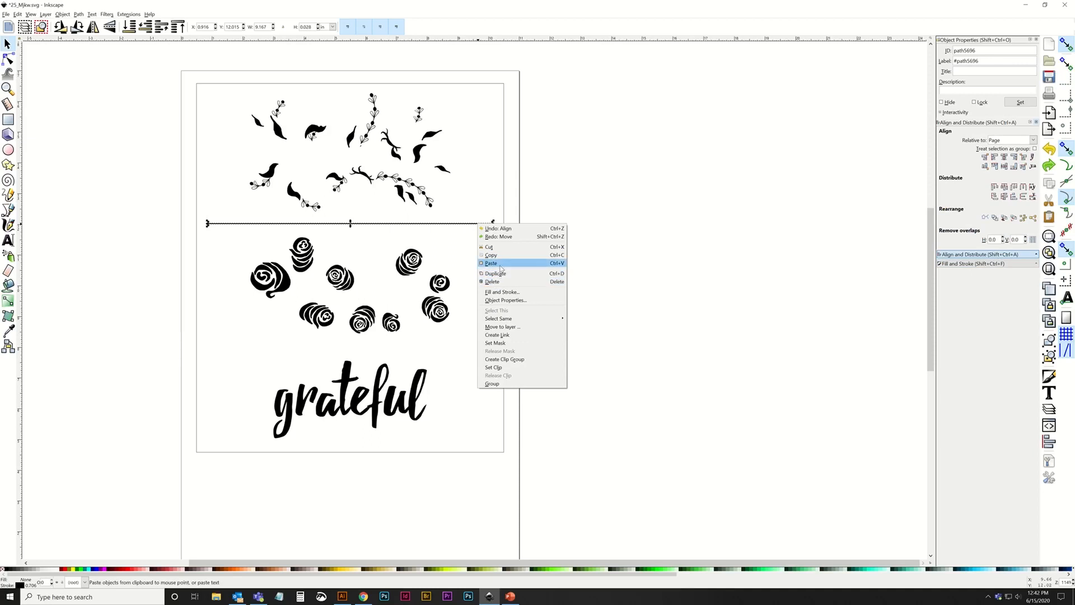
click(495, 274)
drag(464, 223, 460, 352)
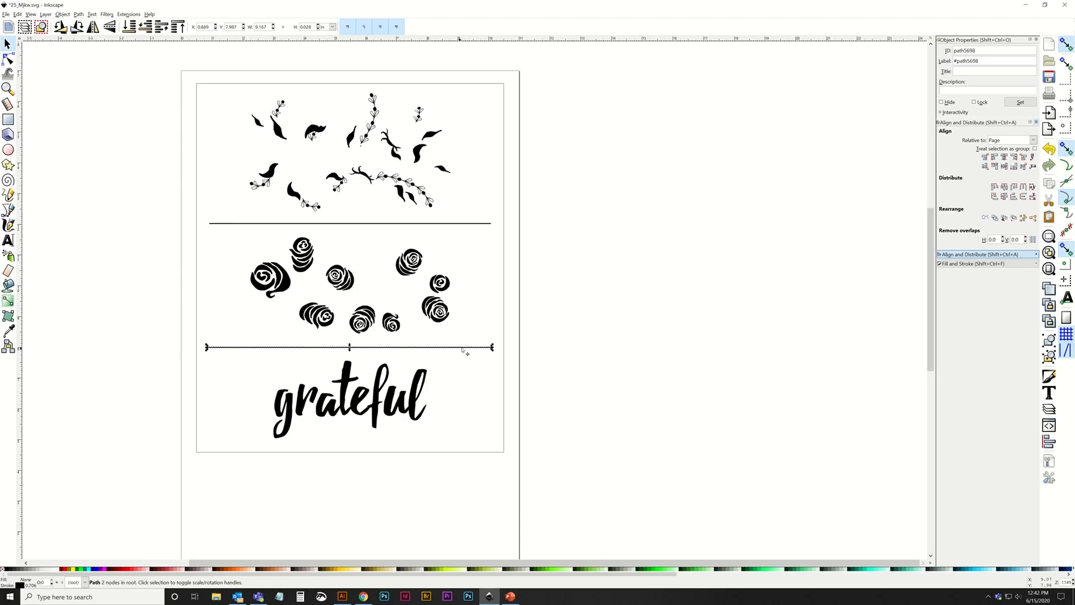
click(1004, 157)
click(680, 220)
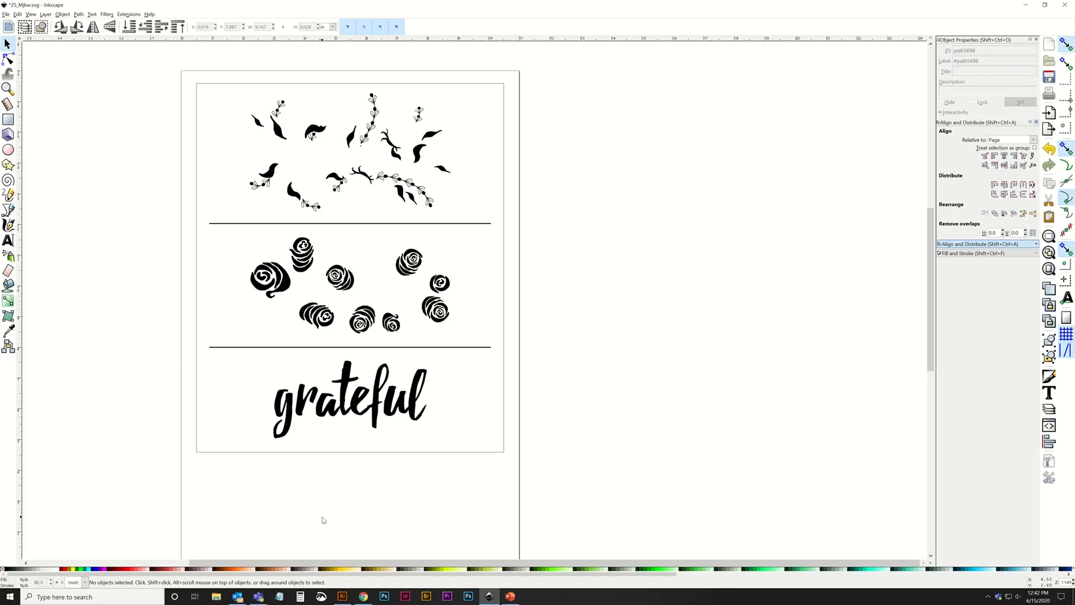
Select the three artwork groups and both divider lines and flip them horizontally.
key(space)
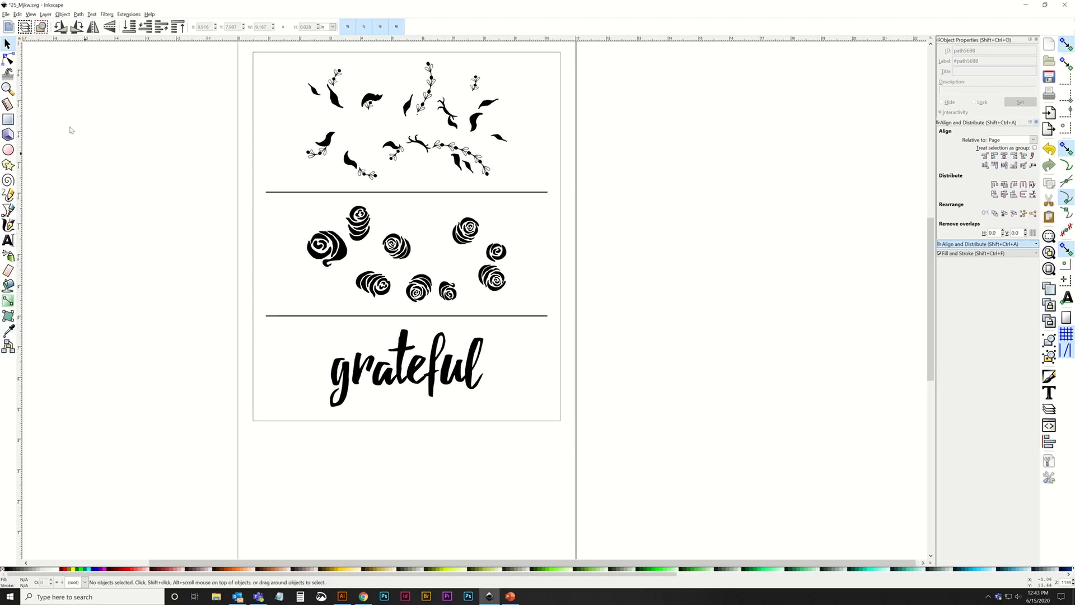
click(8, 88)
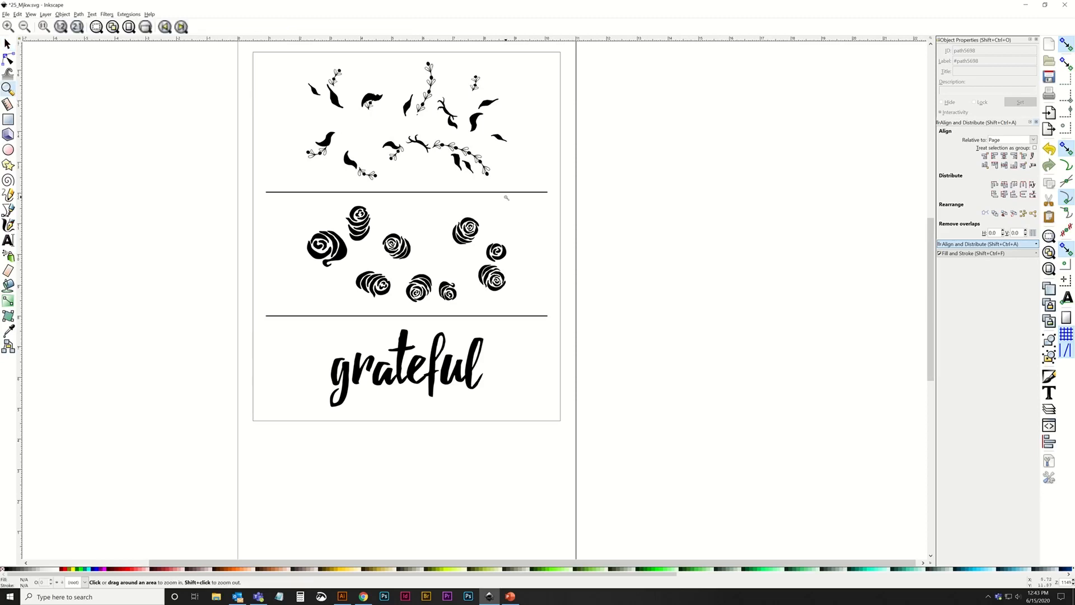
shift+click(507, 198)
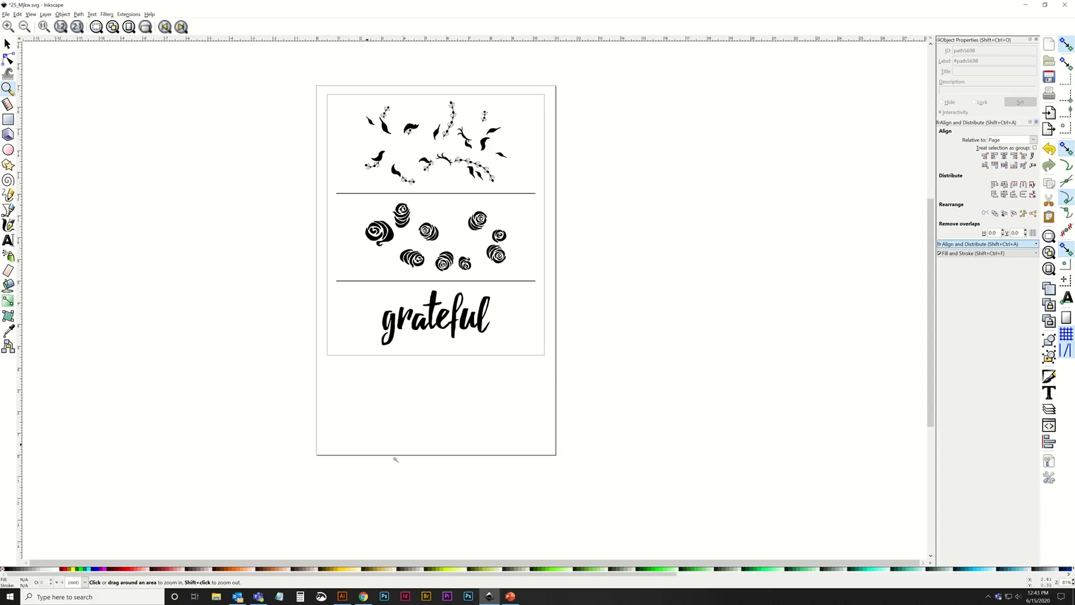
key(s)
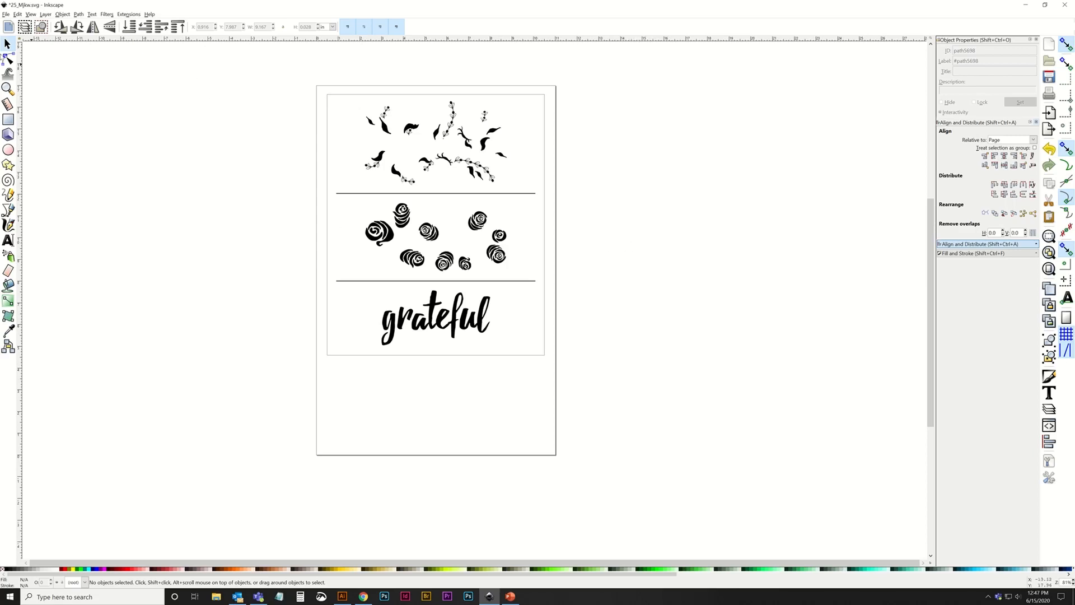
drag(298, 77, 651, 414)
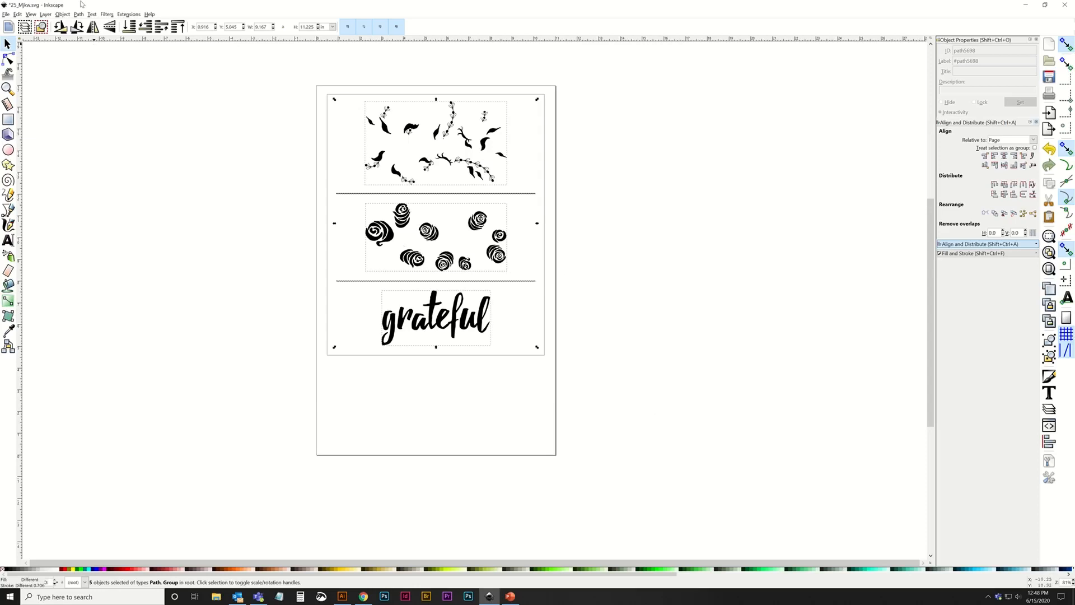
click(93, 26)
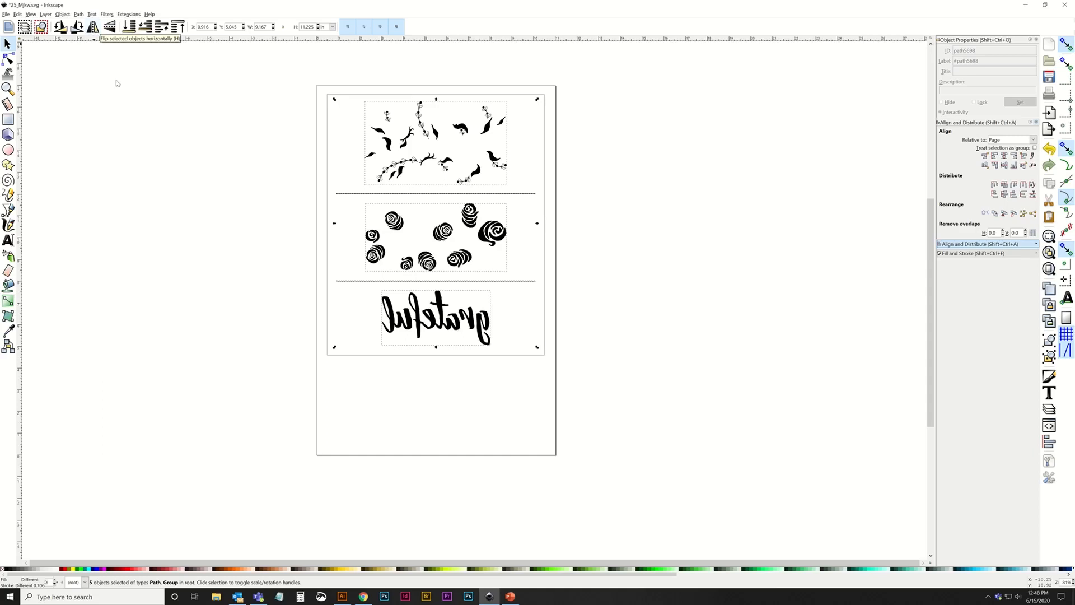
click(254, 194)
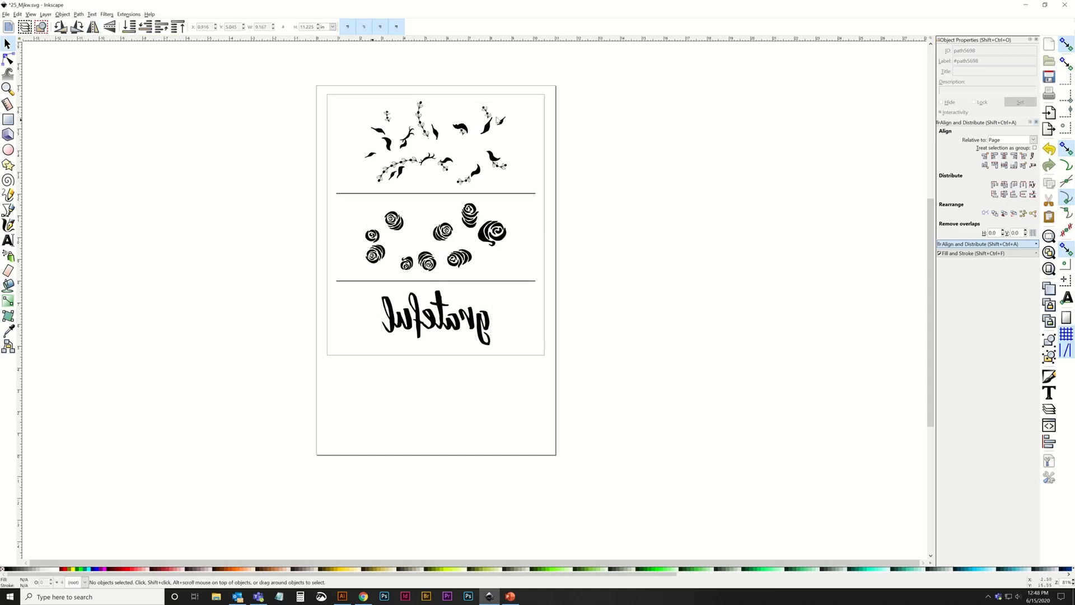
Start printing the document on the Canon iX6800 series and choose the IKONART Film Positives preset in its printing preferences.
click(7, 14)
click(33, 126)
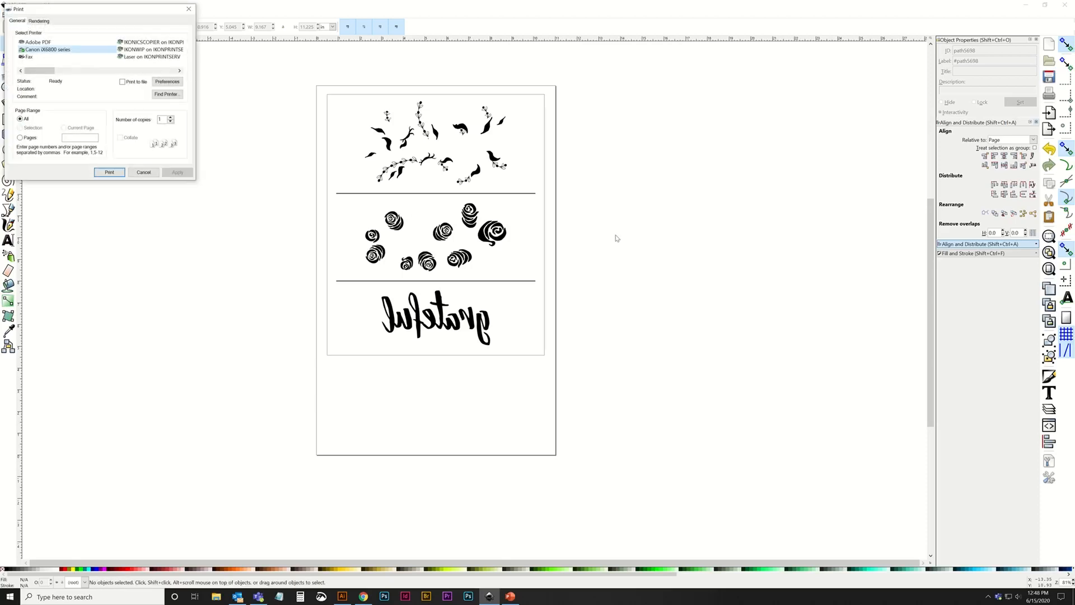
drag(116, 10, 456, 142)
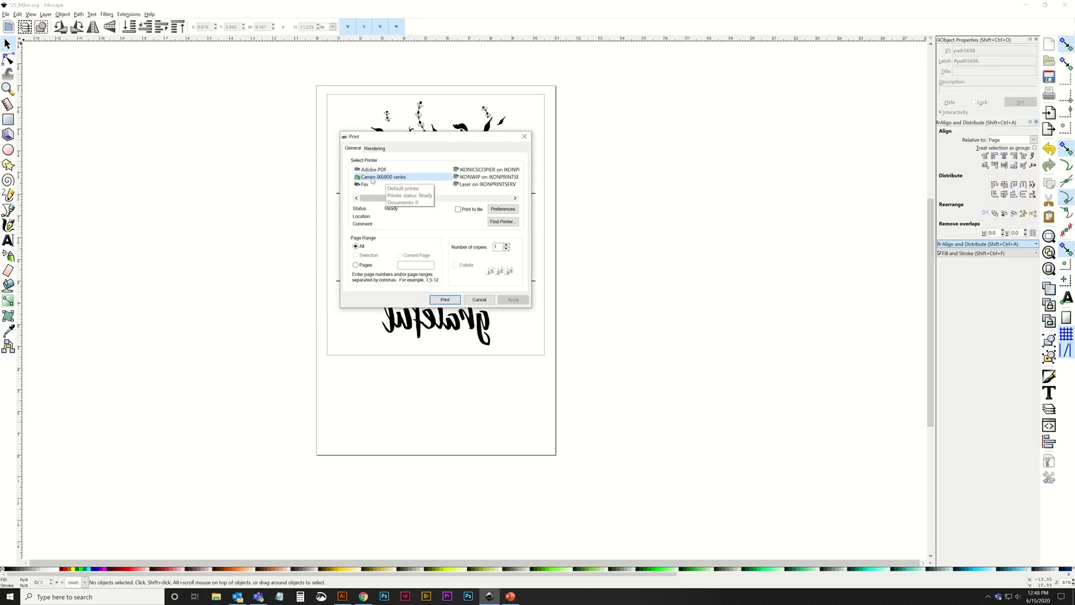
click(503, 209)
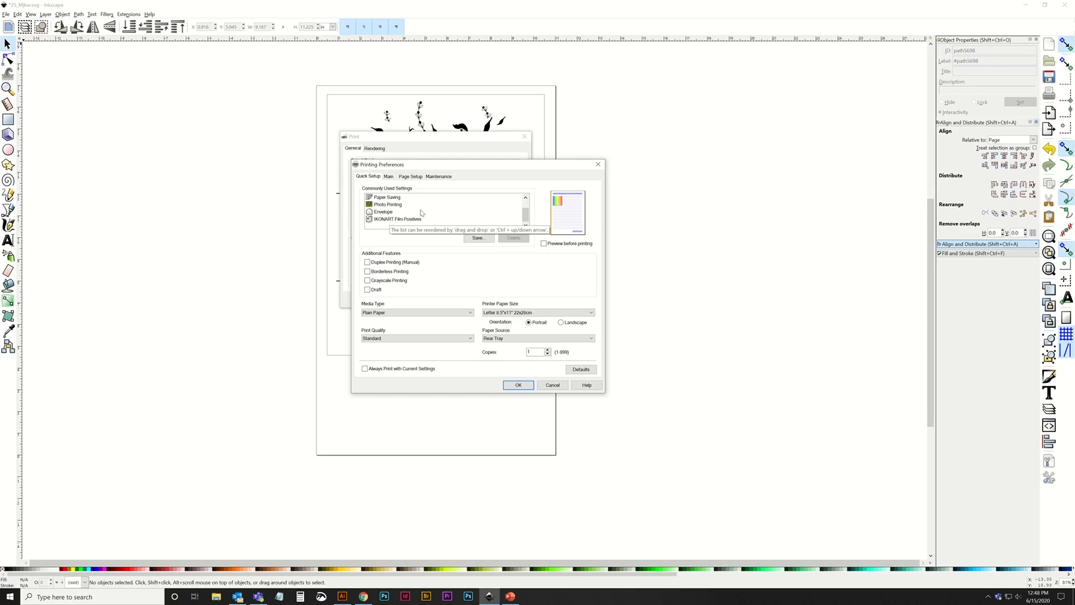
click(400, 219)
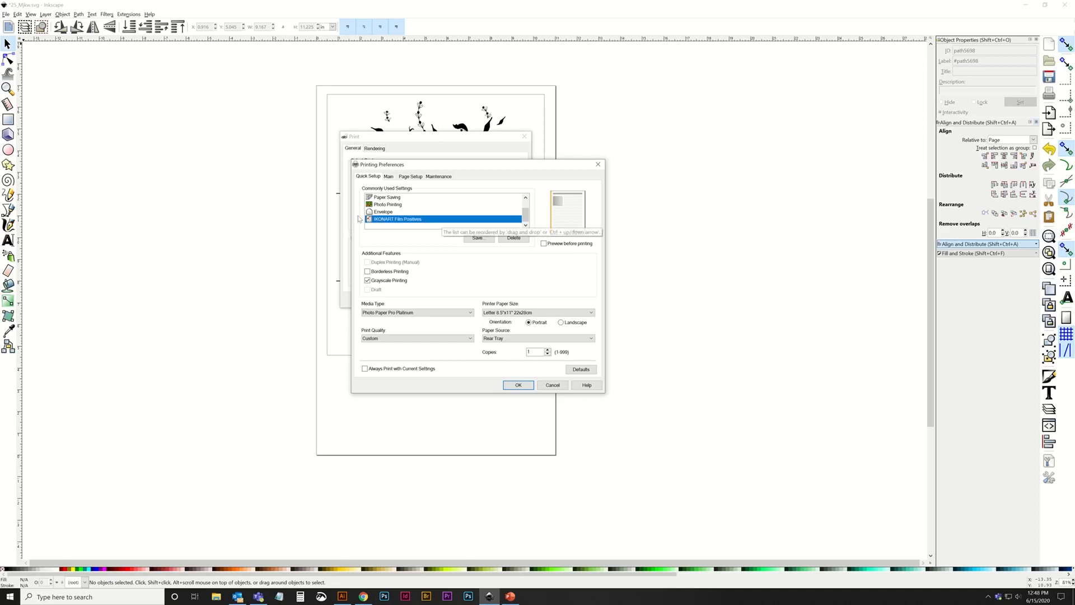
Set the printer paper size to 11"x17" and print the mirrored design.
click(499, 314)
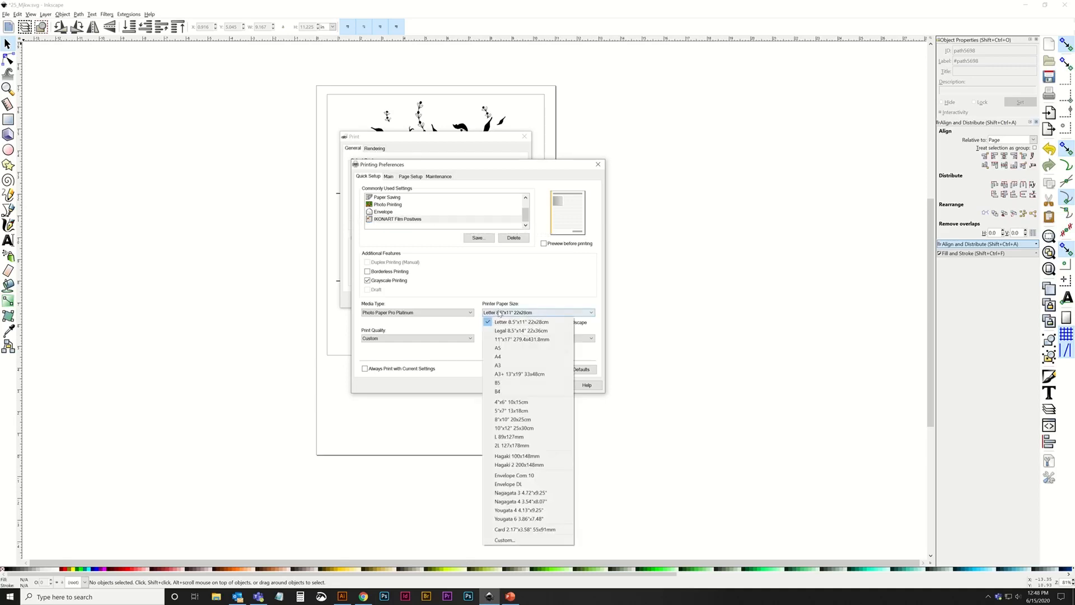
click(502, 340)
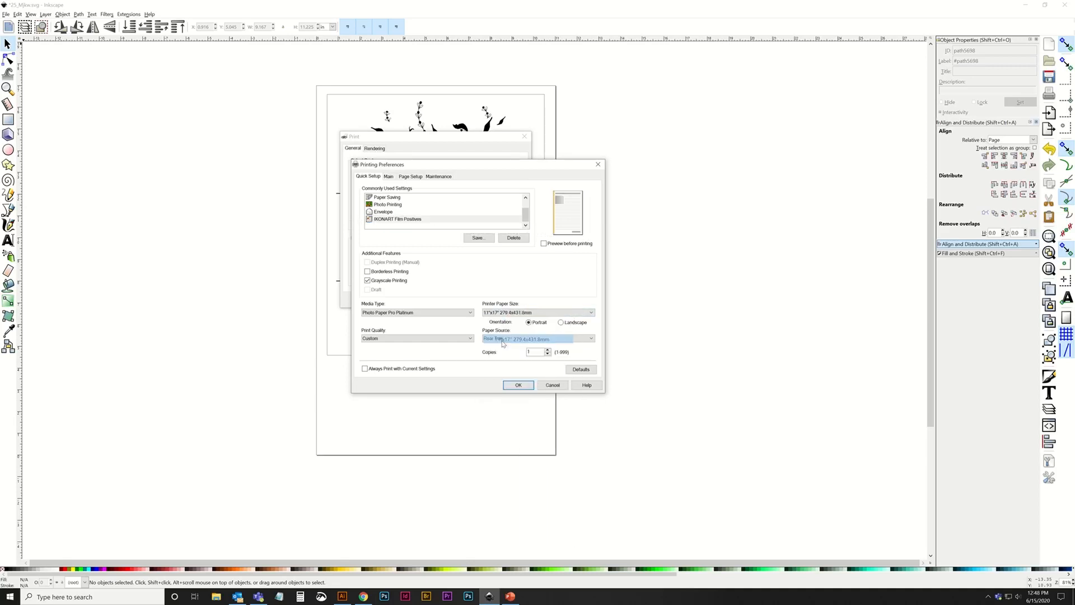
click(517, 385)
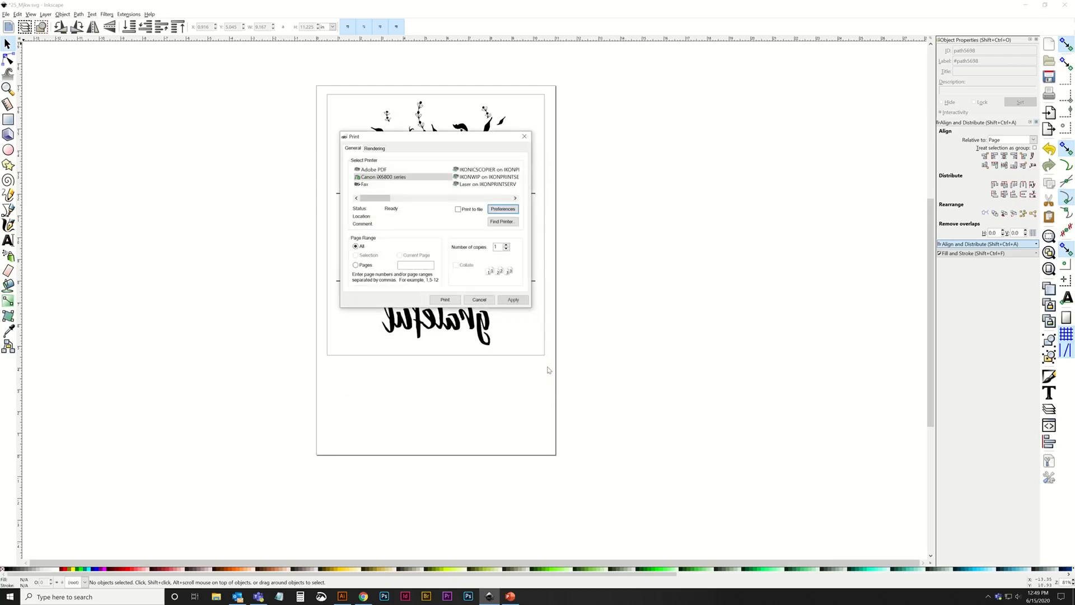
click(445, 300)
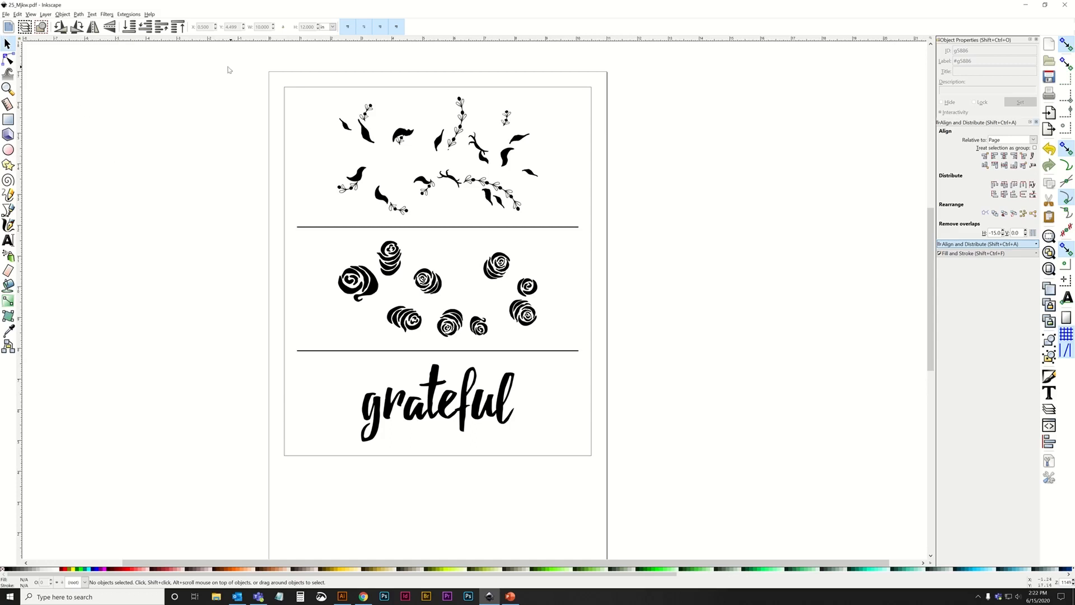
Flip the entire grouped artwork in 25_Mjkw.pdf horizontally.
drag(224, 57, 795, 529)
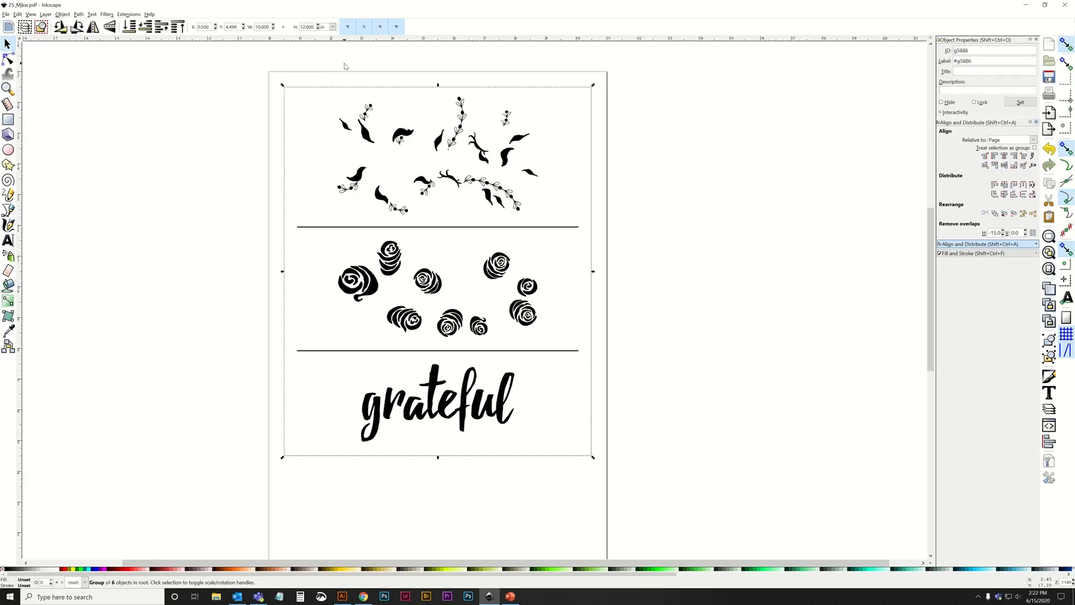
click(93, 26)
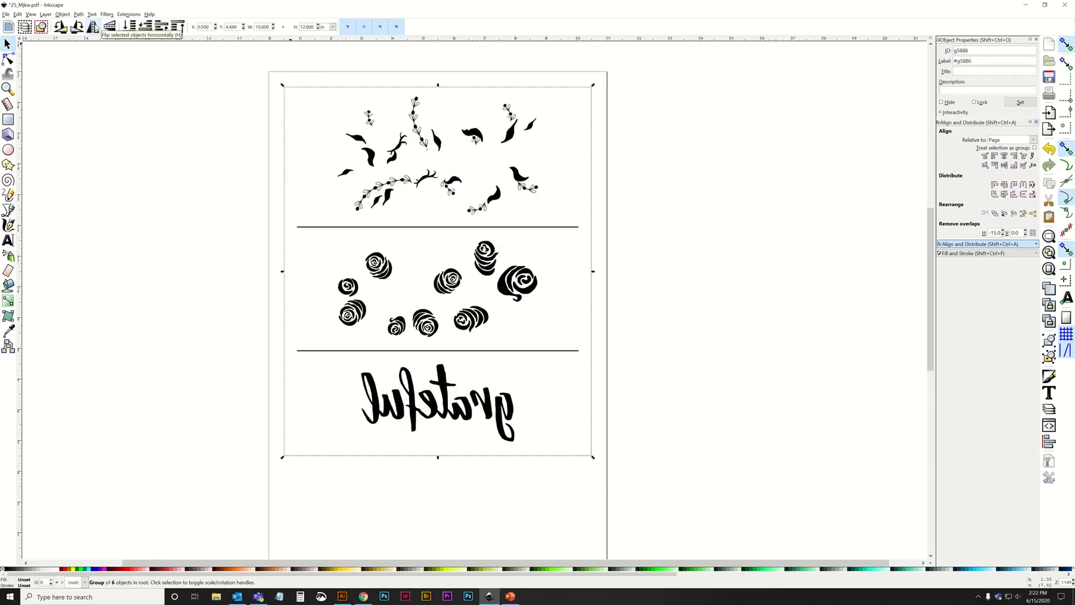
click(138, 177)
Save the mirrored design to the desktop as 25_Mjkw.pdf in Portable Document Format at the document's page size.
click(6, 14)
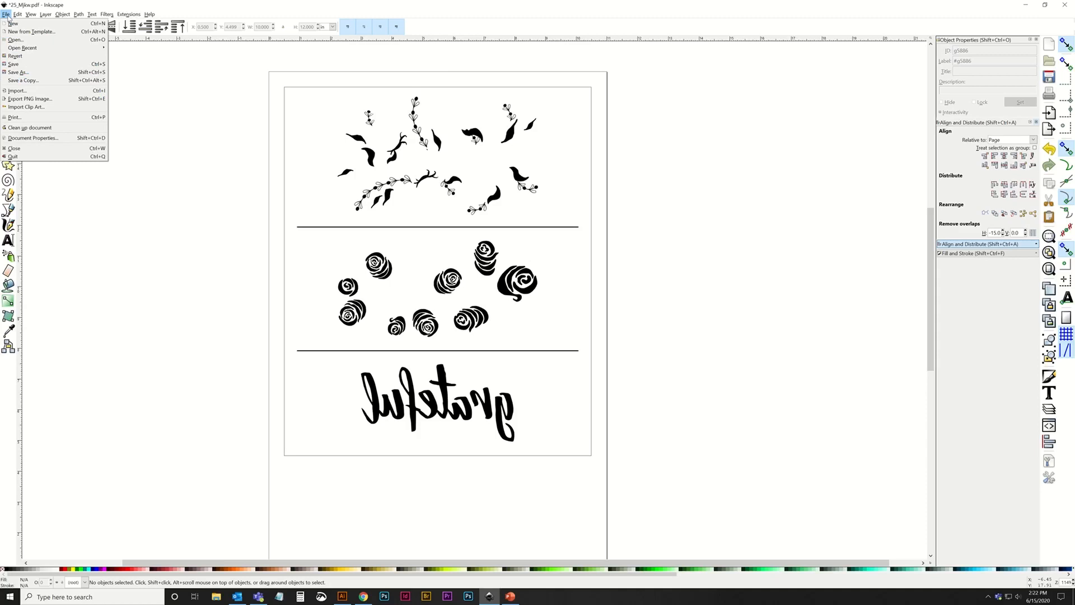
click(20, 72)
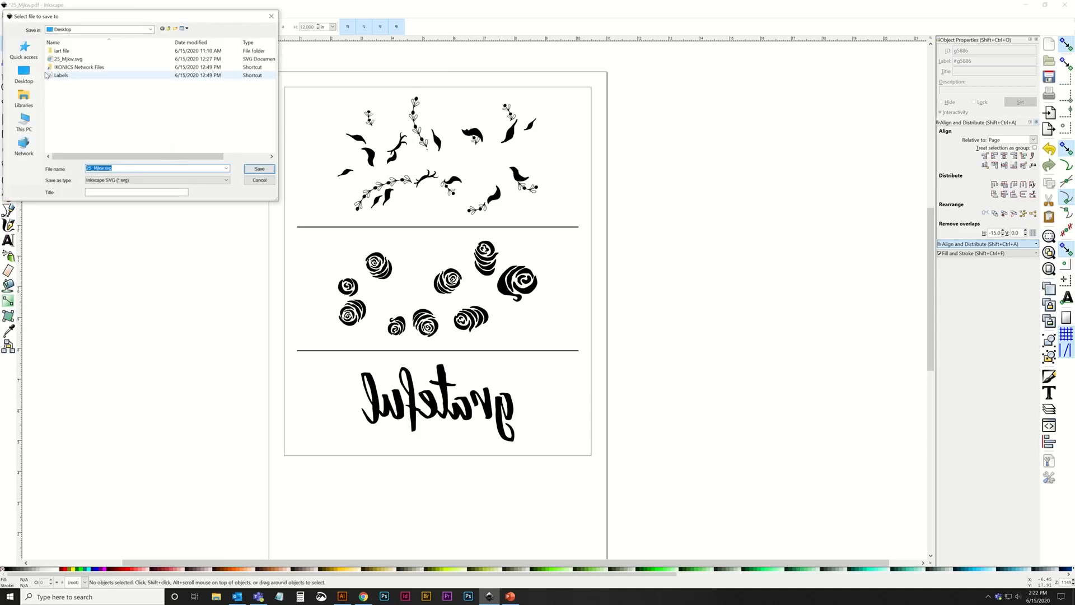
click(121, 183)
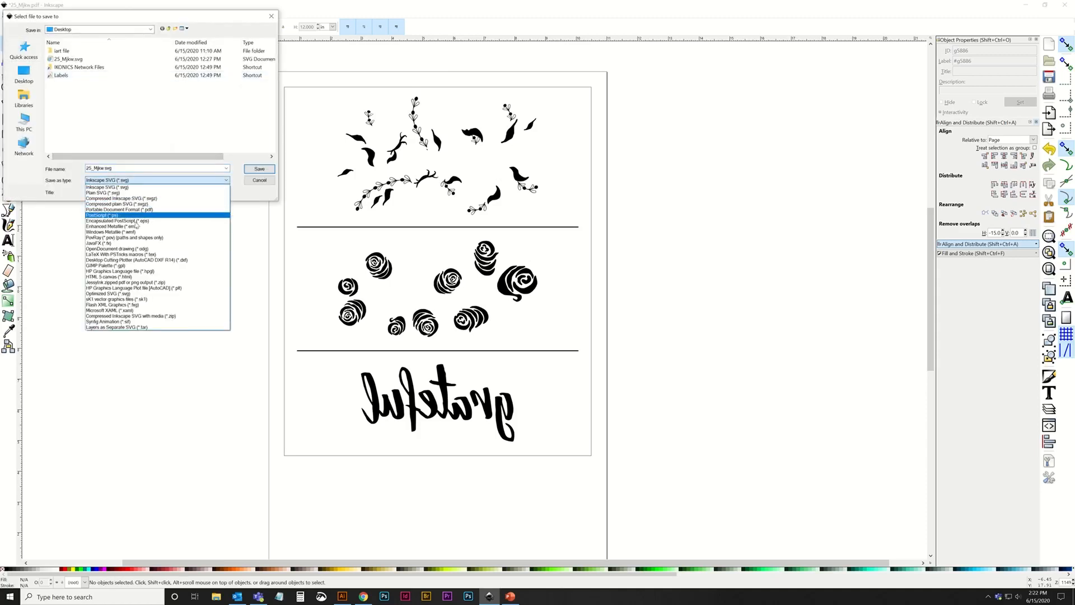
click(140, 208)
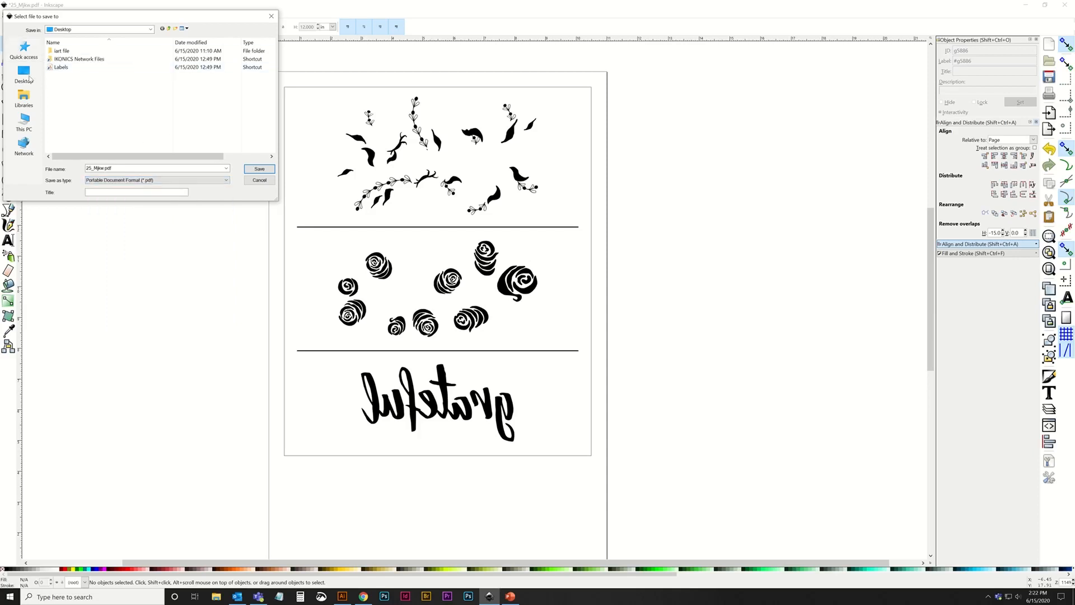
click(269, 169)
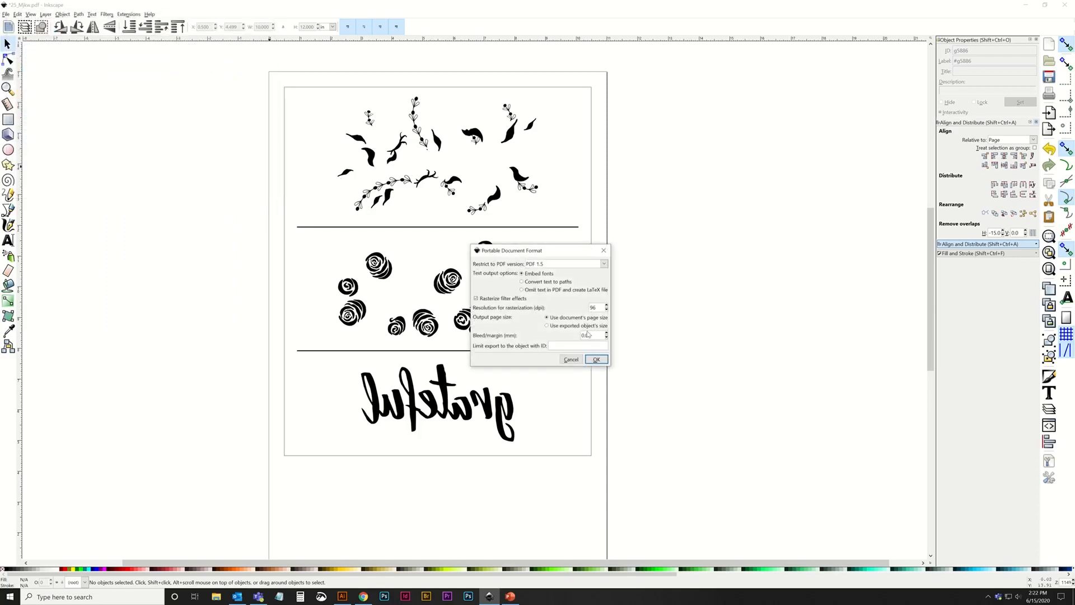
click(597, 359)
Open the saved 25_Mjkw.pdf from the desktop in Adobe Acrobat.
key(super+d)
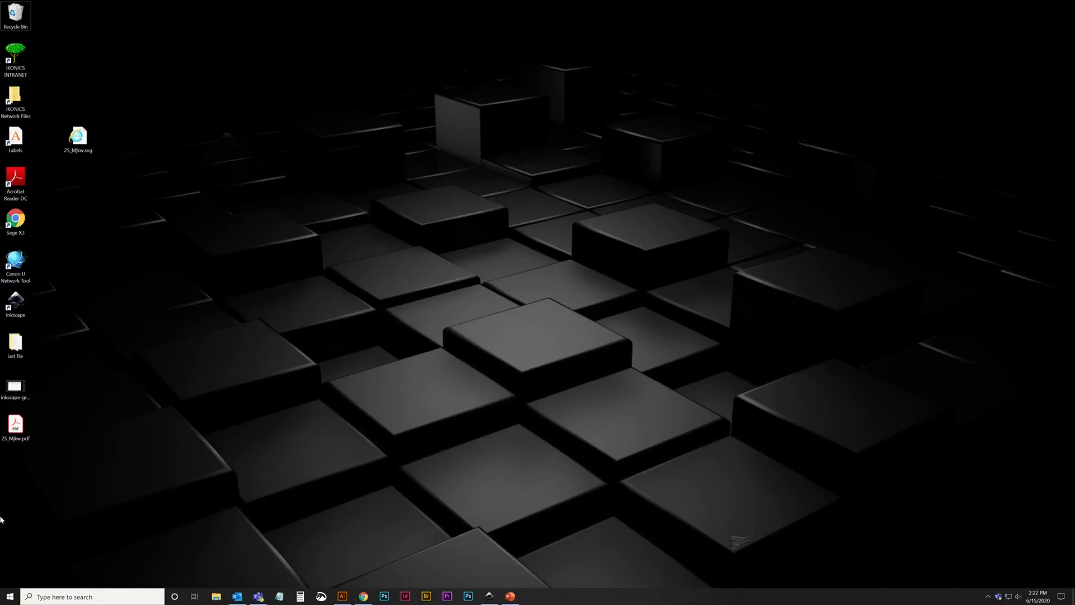
double_click(16, 426)
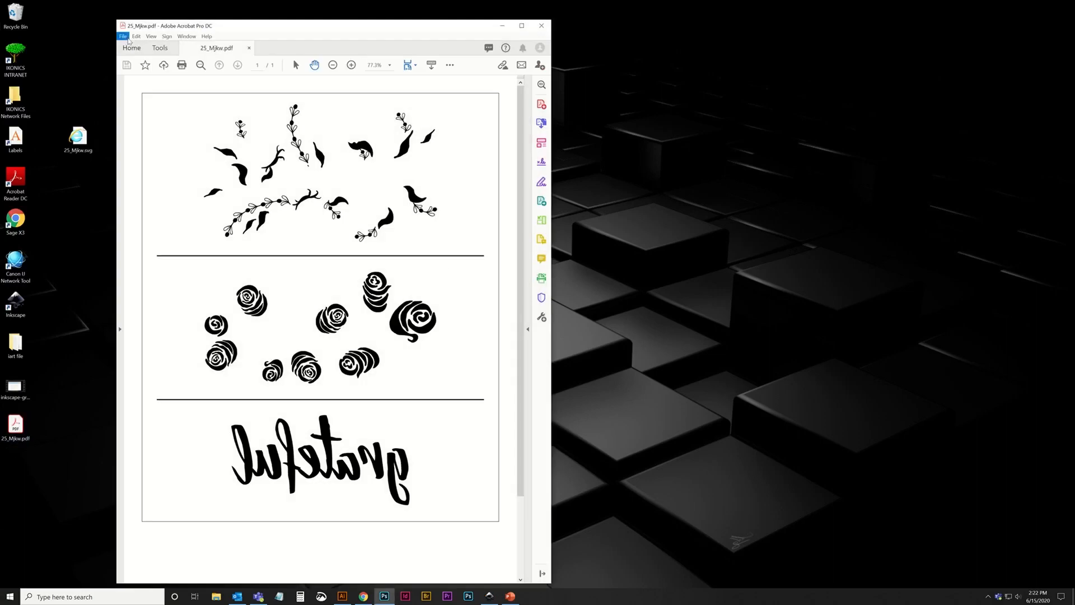
Start printing 25_Mjkw.pdf on the Canon iX6800 series and apply the saved IKONART Film Positives preset in the printer properties.
click(123, 36)
click(146, 163)
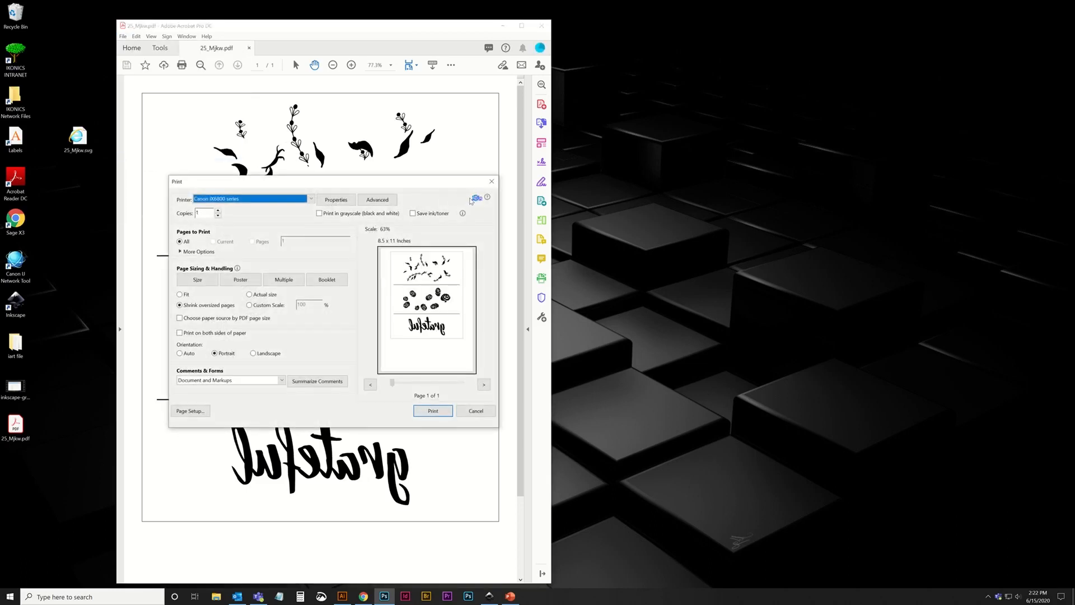
click(174, 415)
click(336, 200)
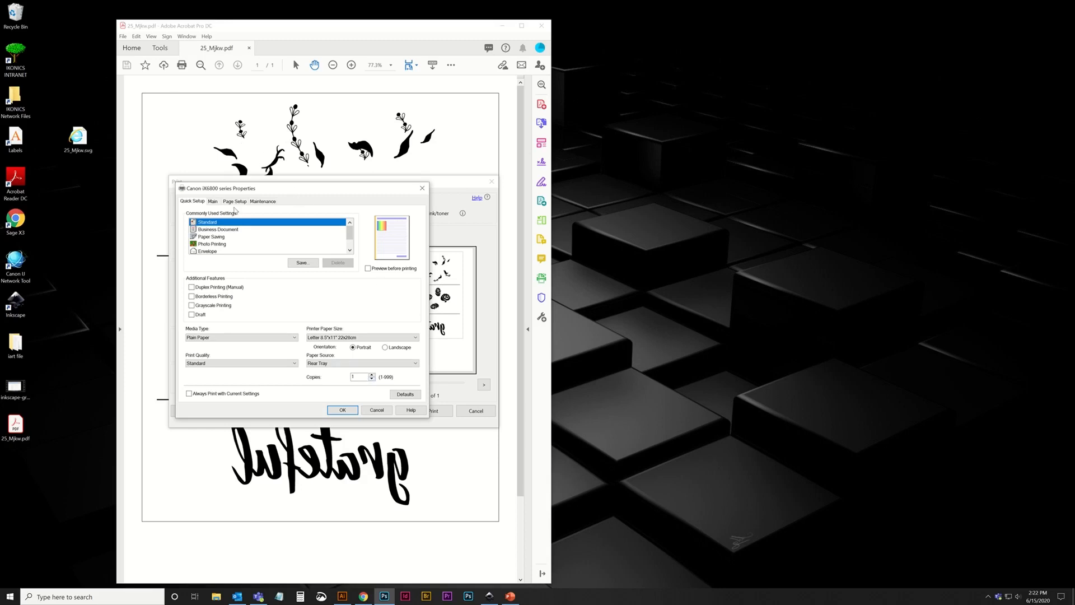
scroll(242, 239, down, 1)
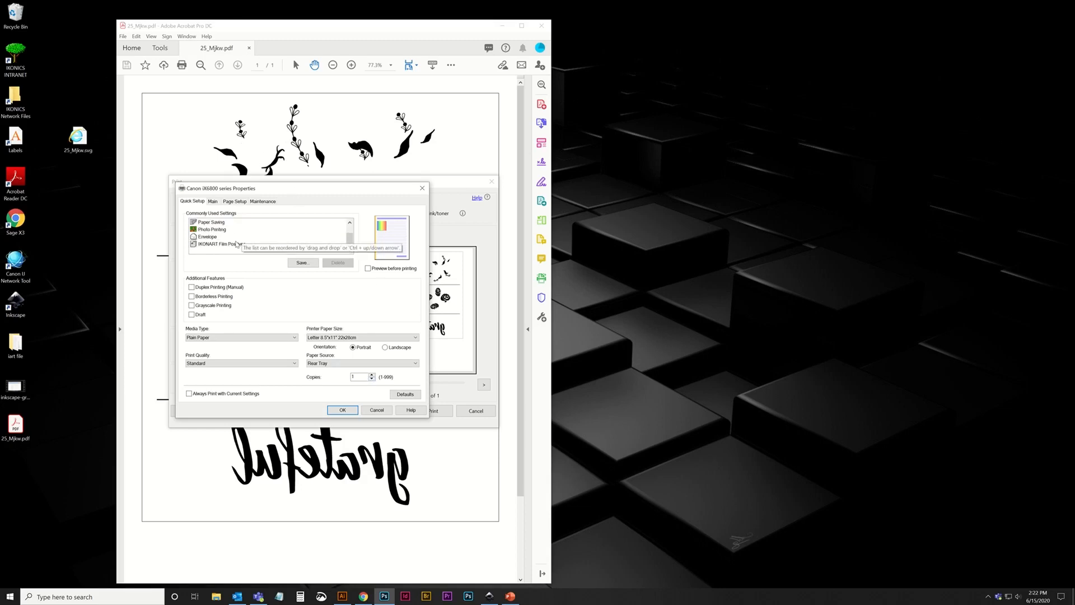
click(222, 245)
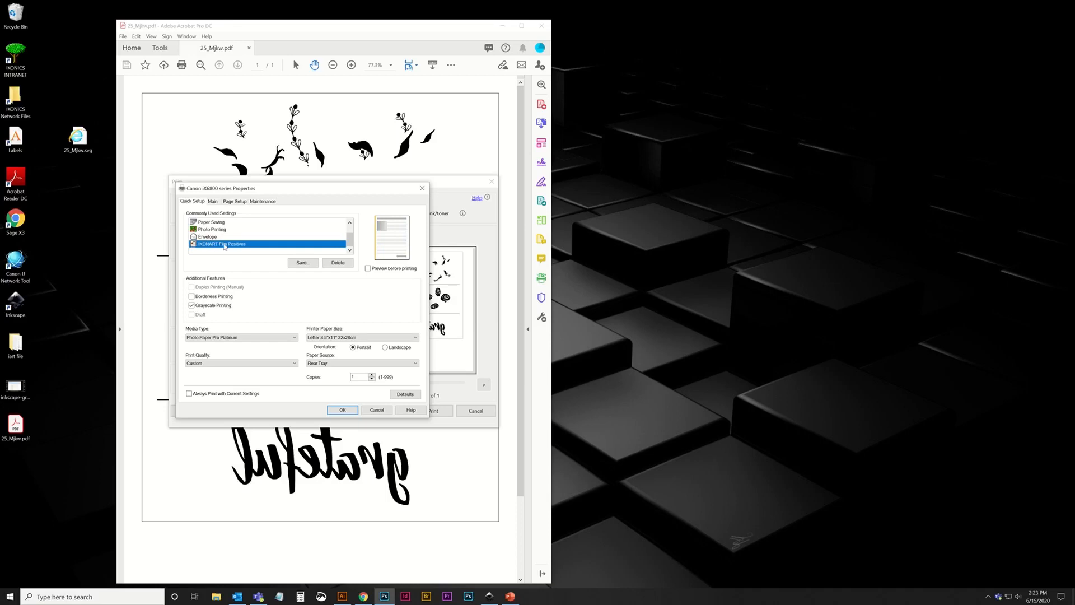
Set the printer paper size to 11"x17" and print the PDF with the film positive settings.
click(325, 339)
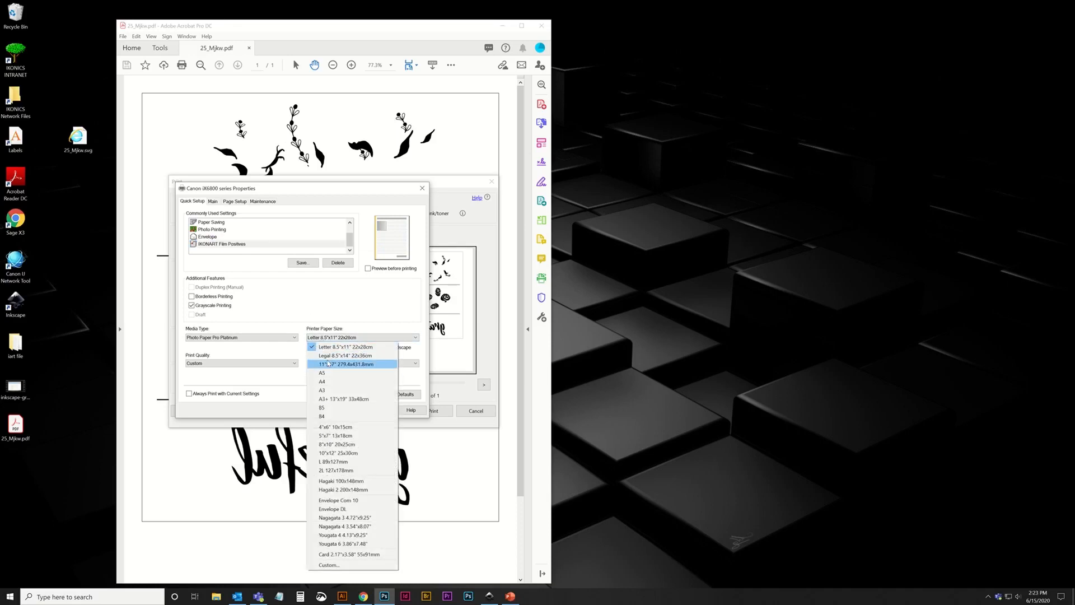
click(336, 368)
click(343, 410)
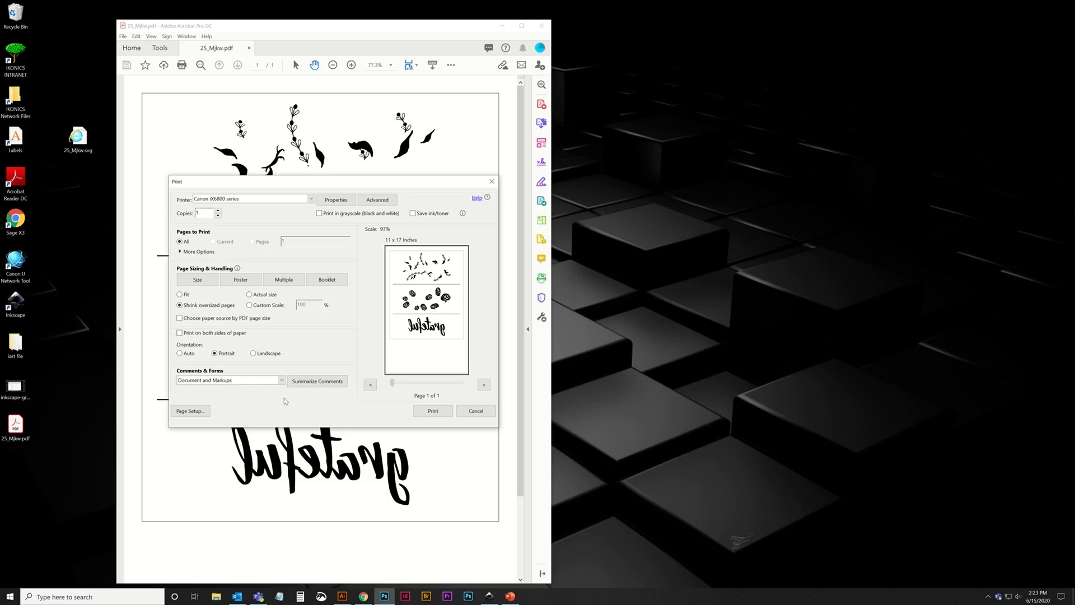
click(441, 413)
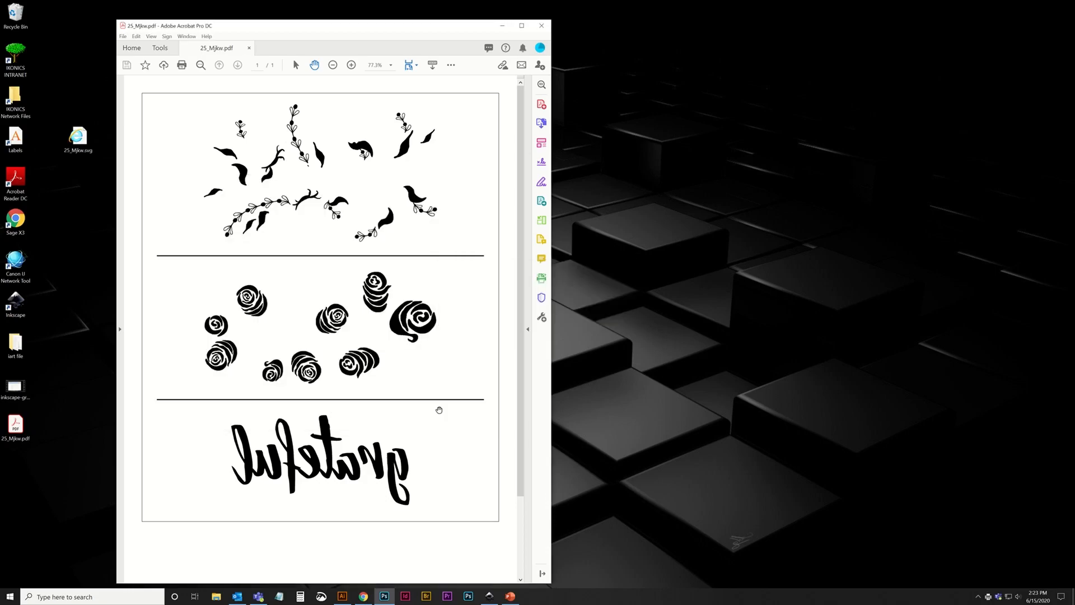